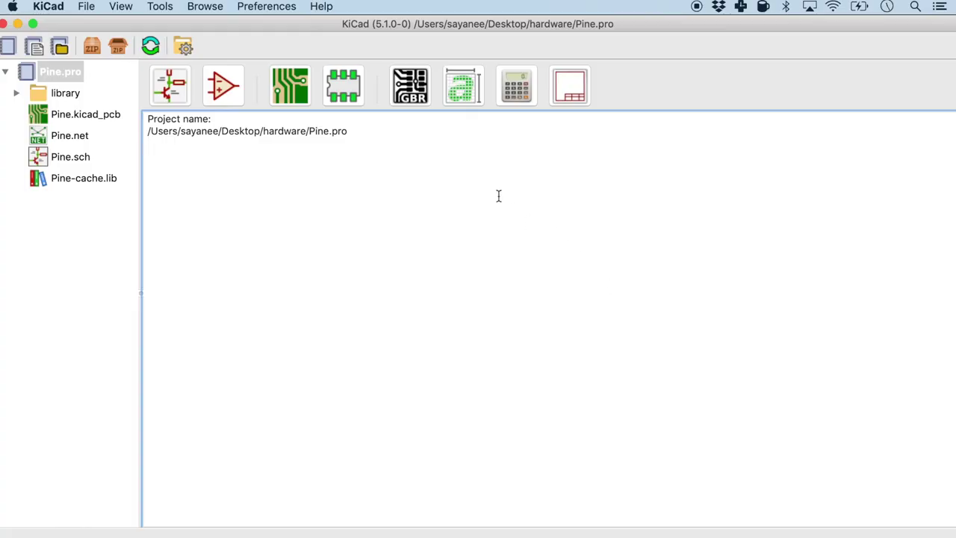
Bring the KiCad project manager window holding the Pine project to the front
click(464, 24)
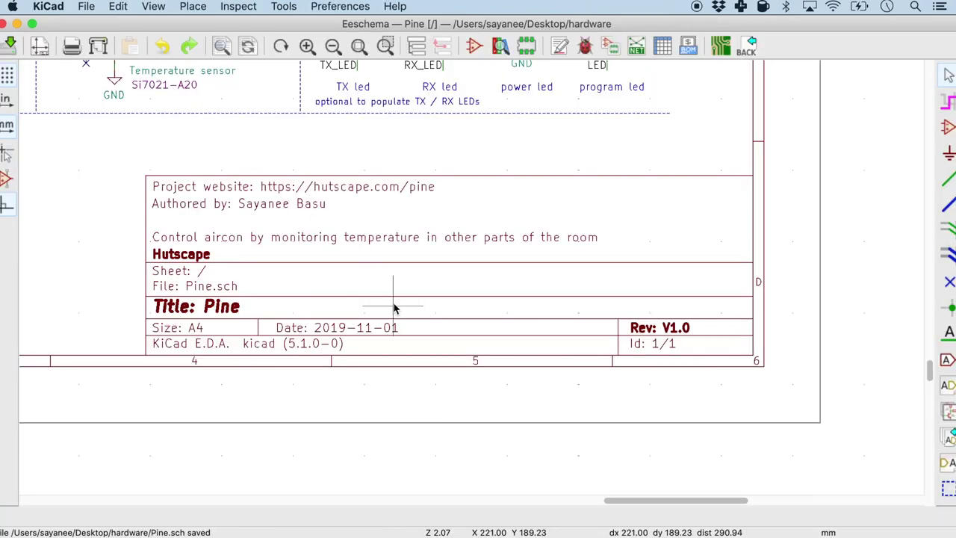
Zoom around the Pine sheet to inspect its A4 V1.0 title block, then open the File menu
scroll(471, 279, down, 10)
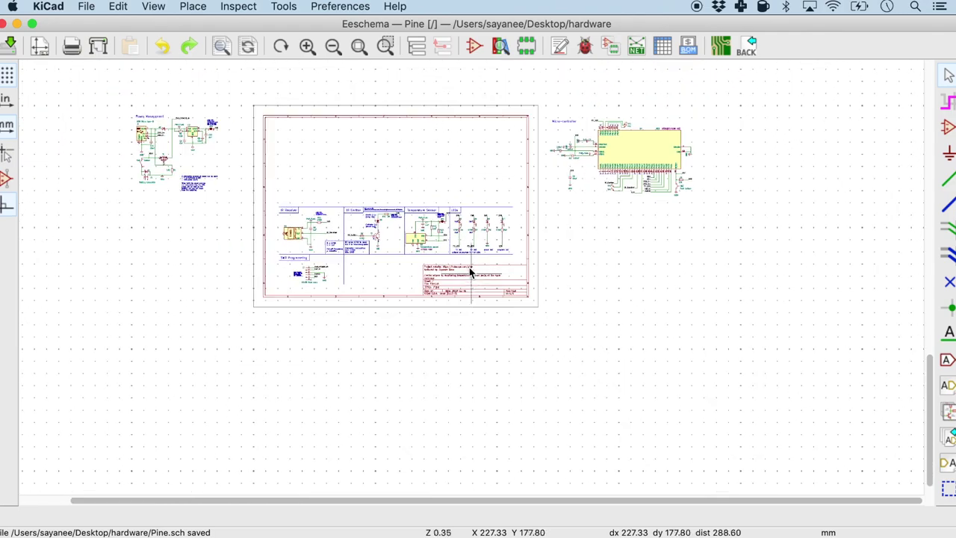
scroll(413, 180, up, 2)
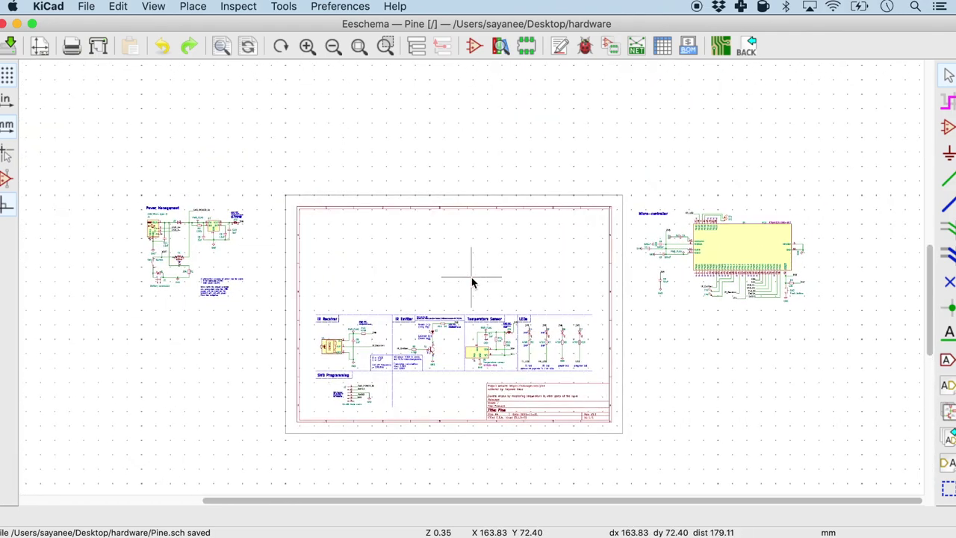
scroll(472, 281, down, 2)
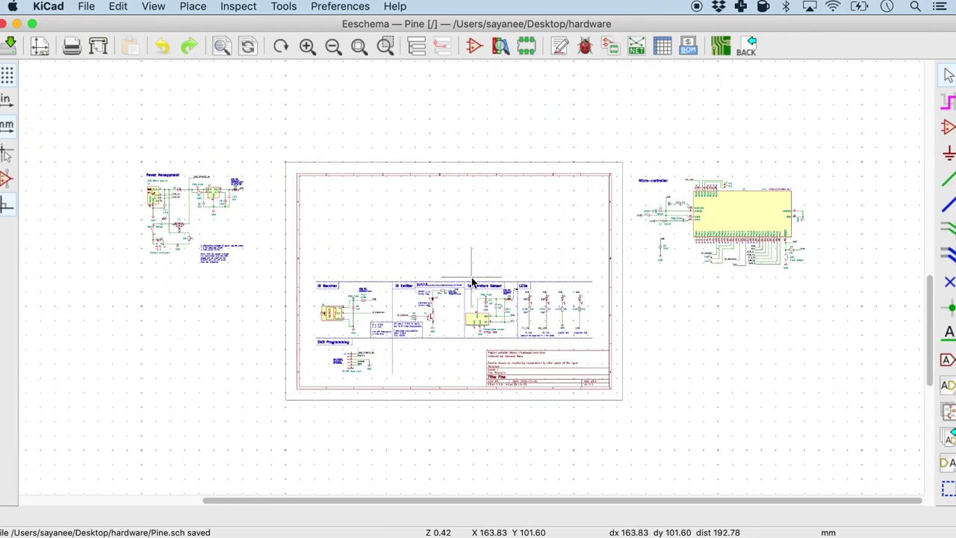
scroll(471, 281, up, 1)
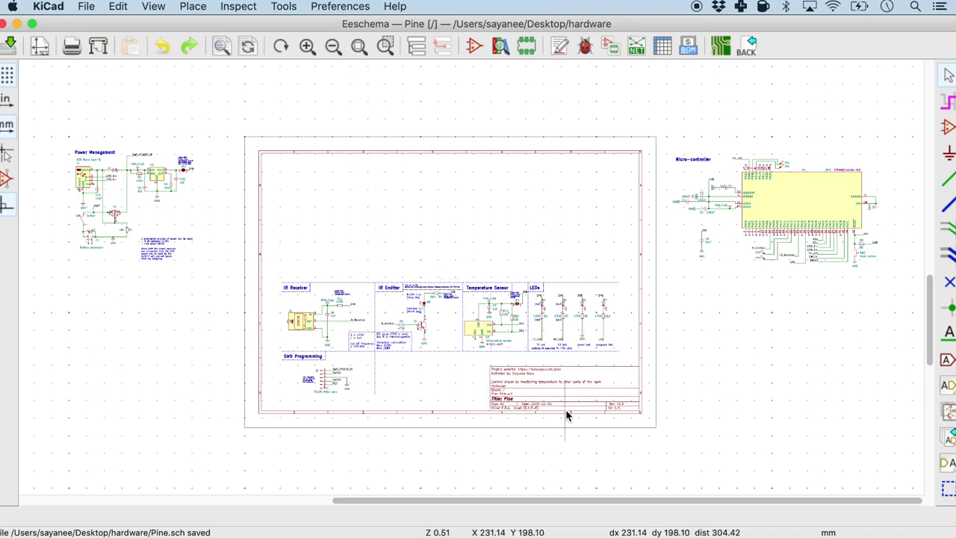
scroll(567, 415, up, 2)
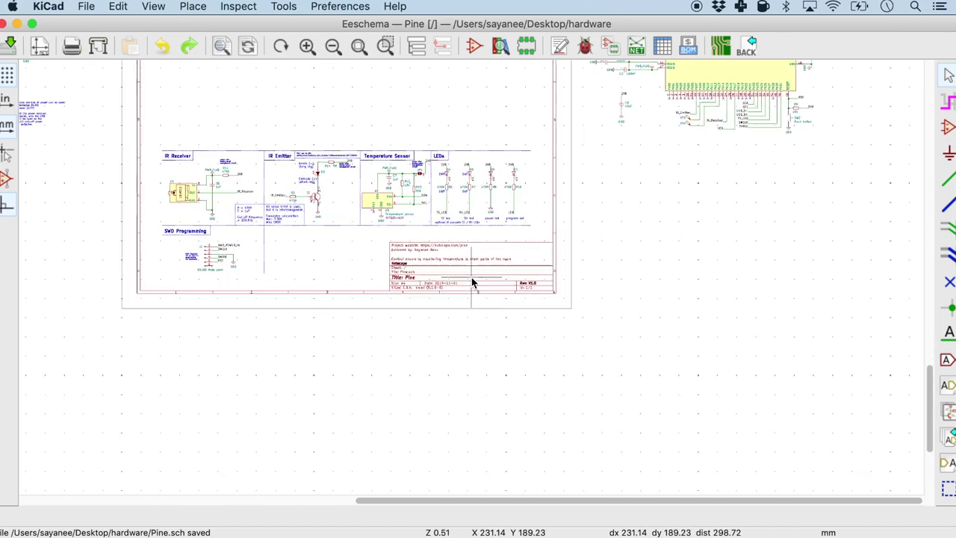
scroll(471, 282, up, 5)
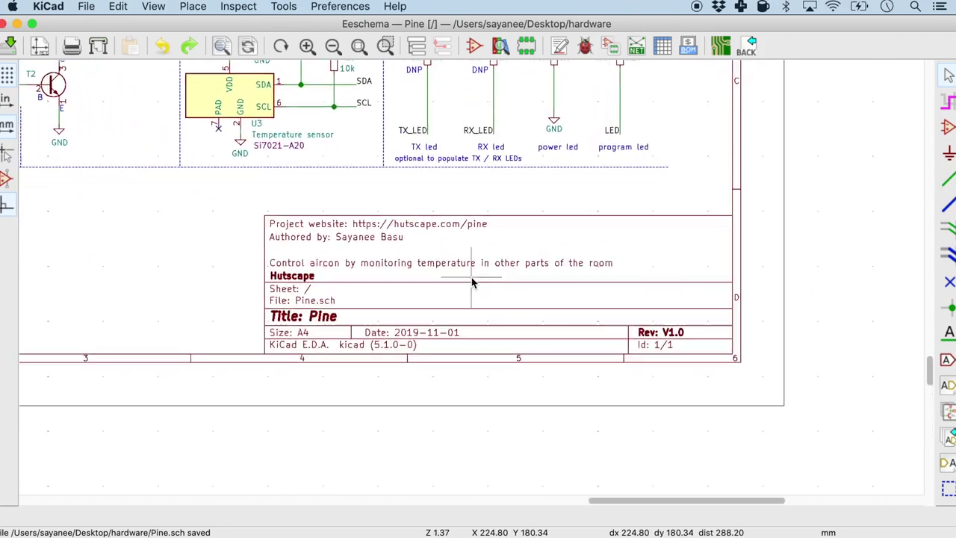
scroll(471, 282, up, 3)
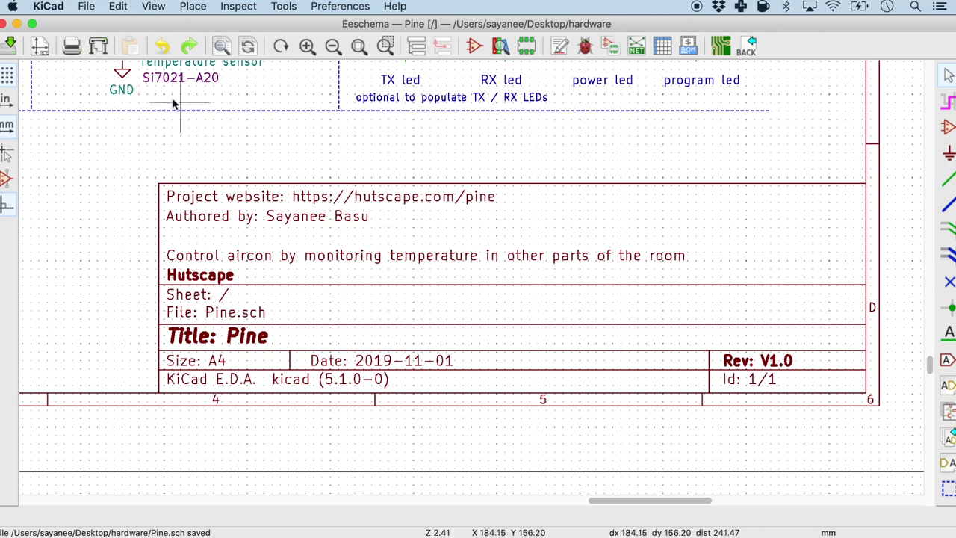
click(86, 6)
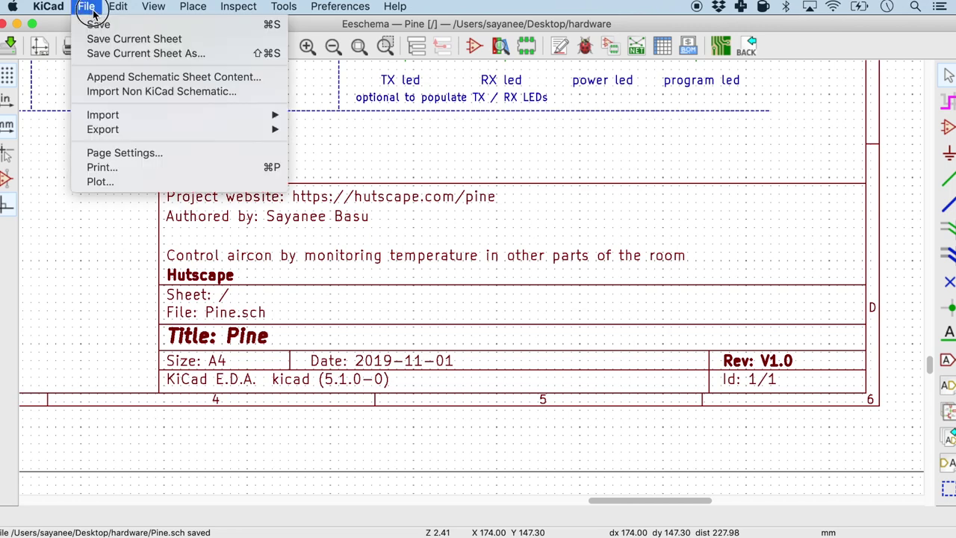
In Page Settings, review the V1.0 revision, Pine title, Hutscape company and comment lines
click(101, 153)
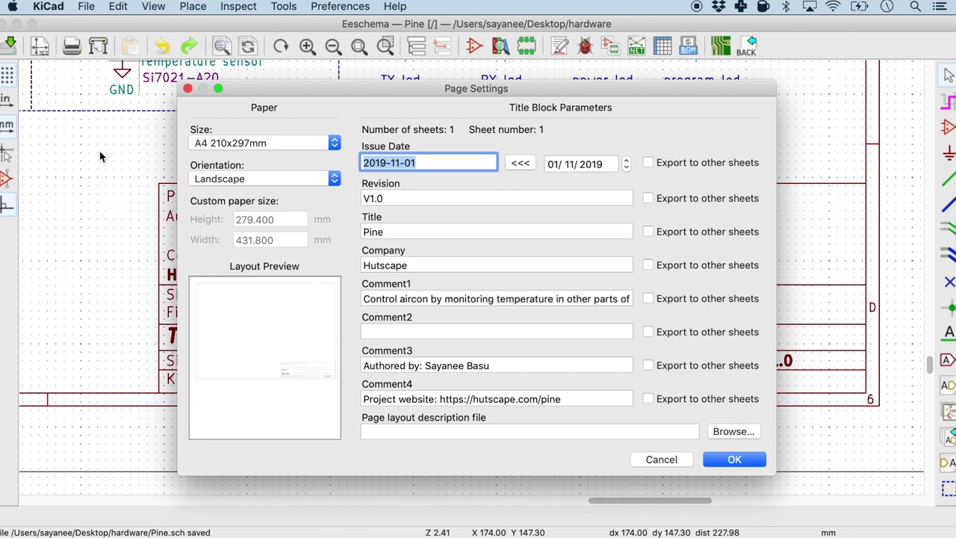
click(523, 165)
click(391, 198)
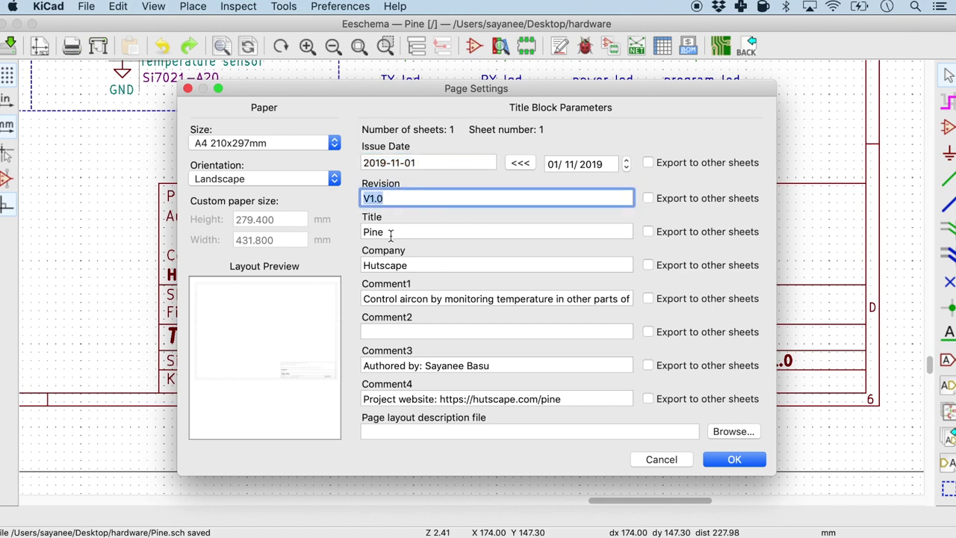
click(390, 233)
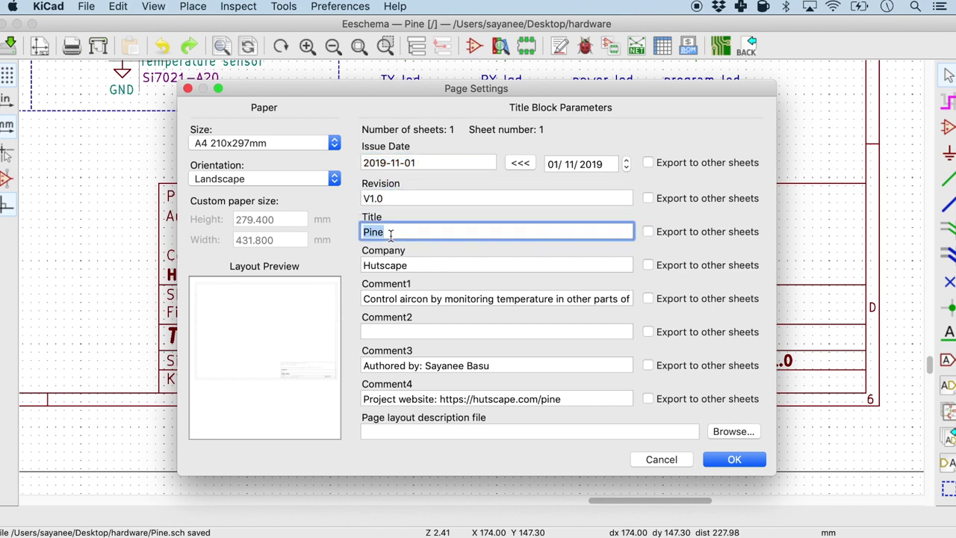
click(394, 264)
click(410, 298)
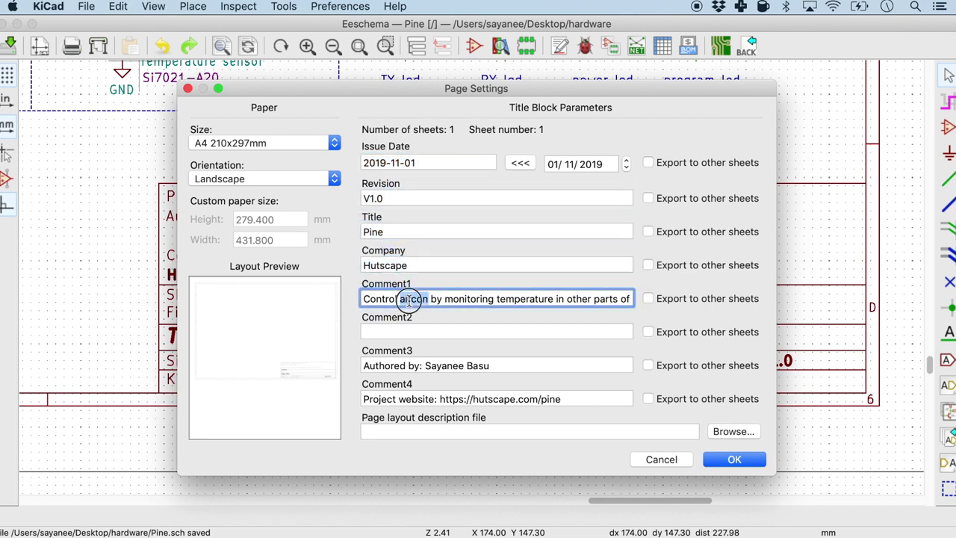
triple_click(409, 299)
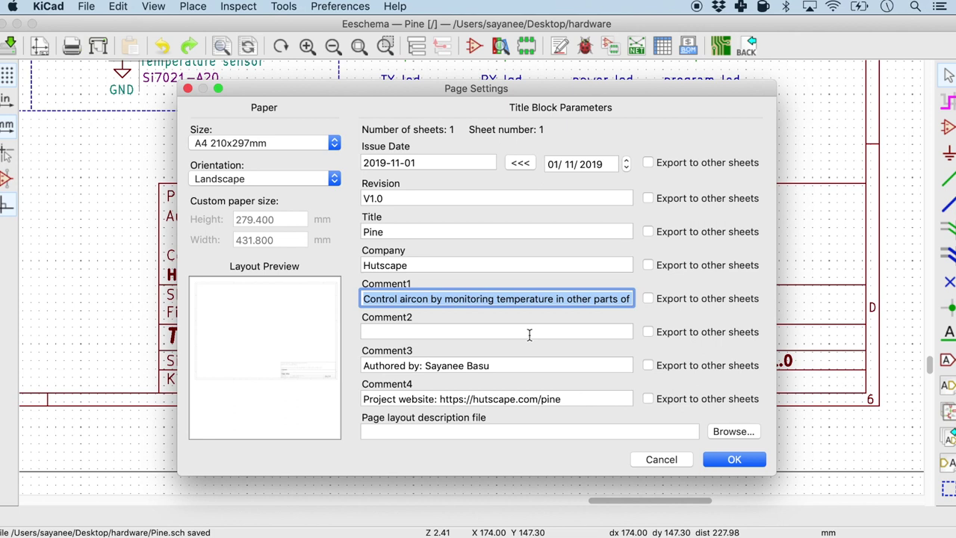
double_click(505, 366)
triple_click(505, 366)
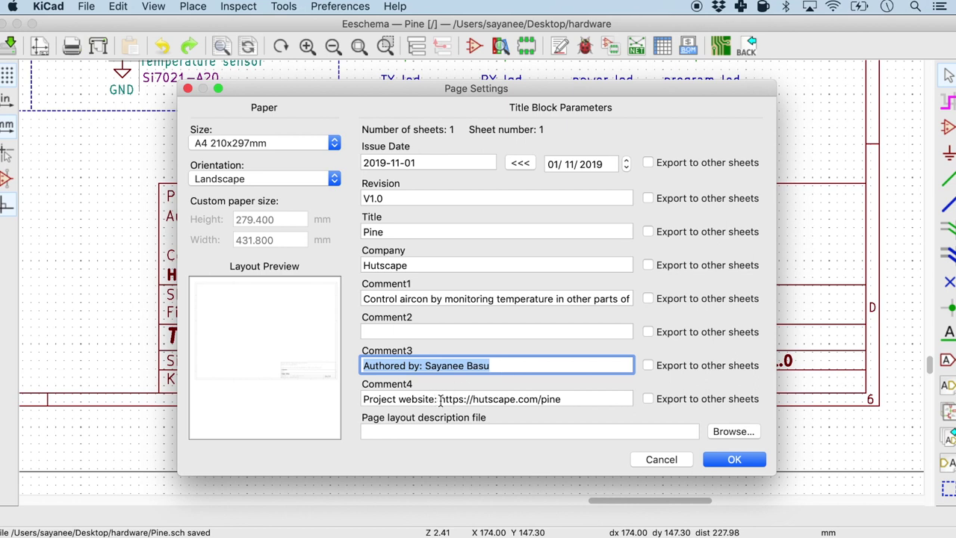
drag(441, 400, 363, 400)
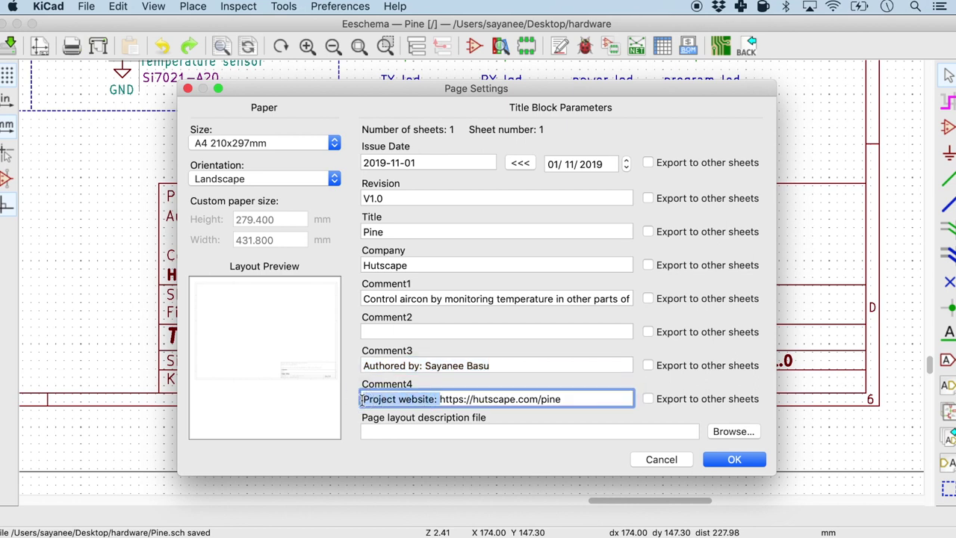
click(507, 400)
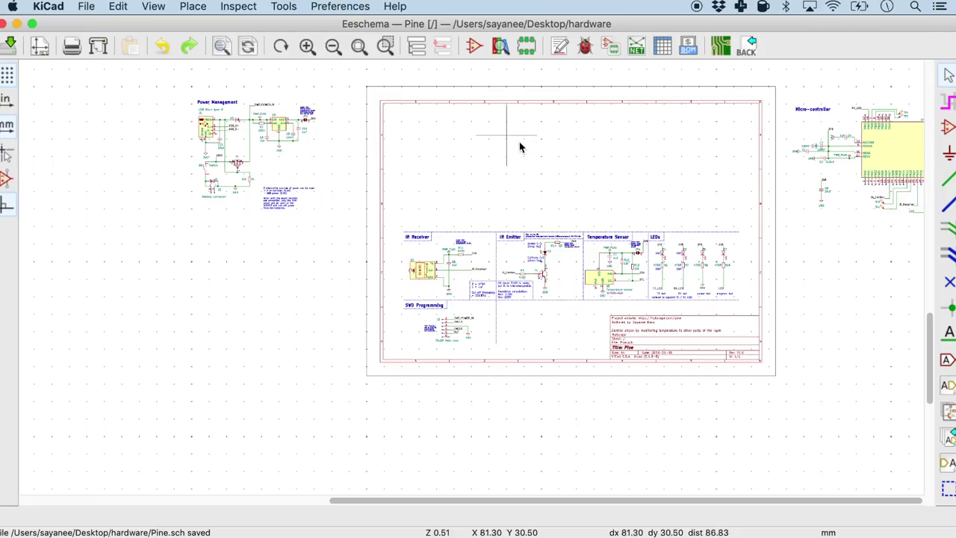
Recentre the view toward the Power Management circuit with F4
key(F4)
Move the Power Management block into the top-left of the sheet frame
scroll(163, 272, up, 5)
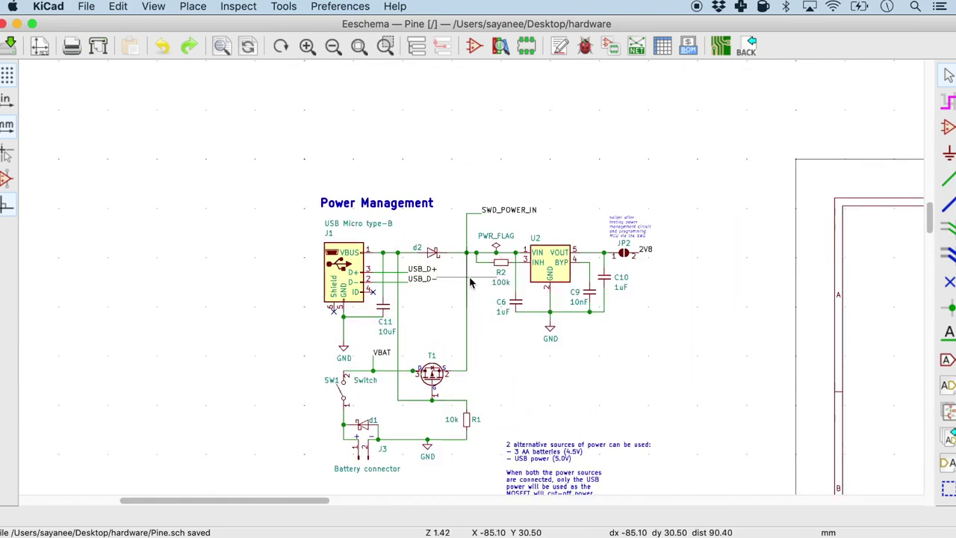
key(F4)
scroll(472, 282, up, 1)
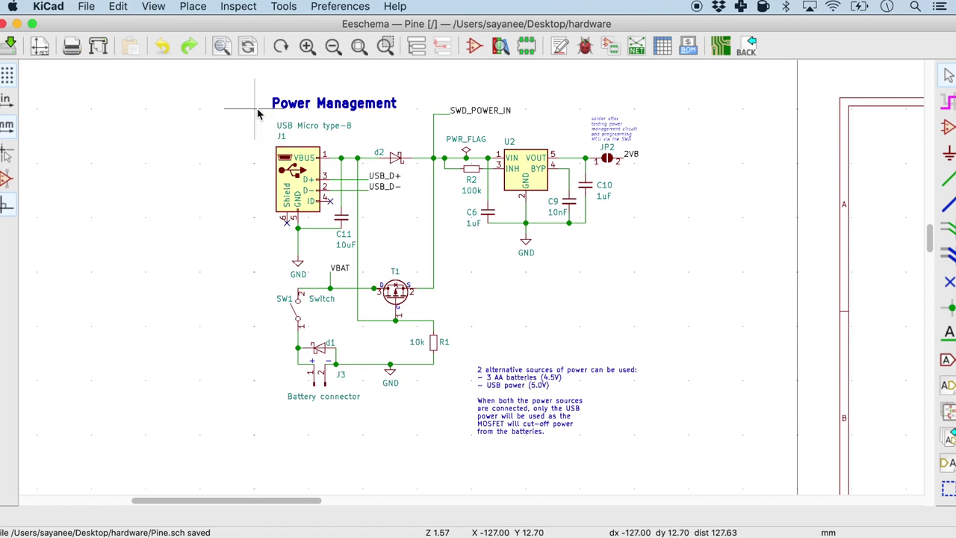
drag(261, 97, 678, 457)
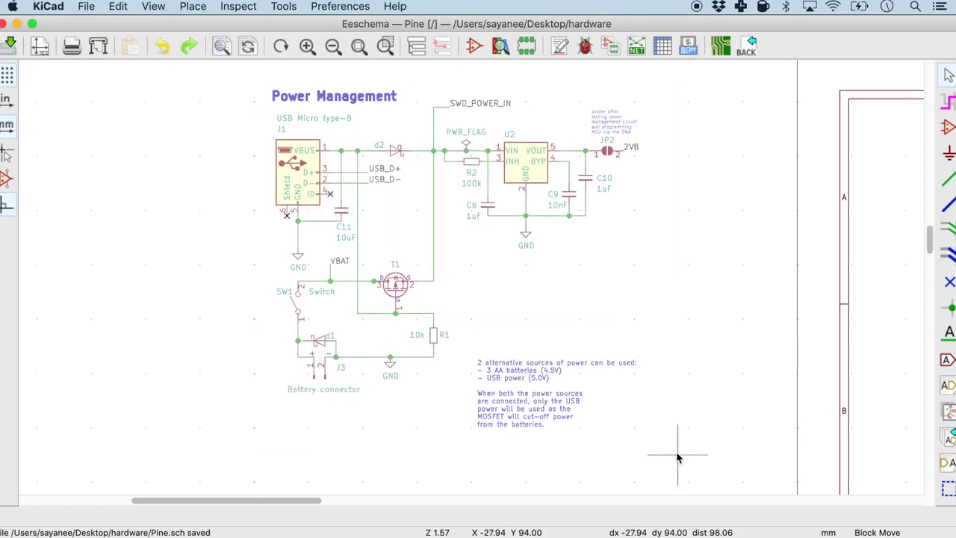
key(F4)
scroll(471, 283, down, 3)
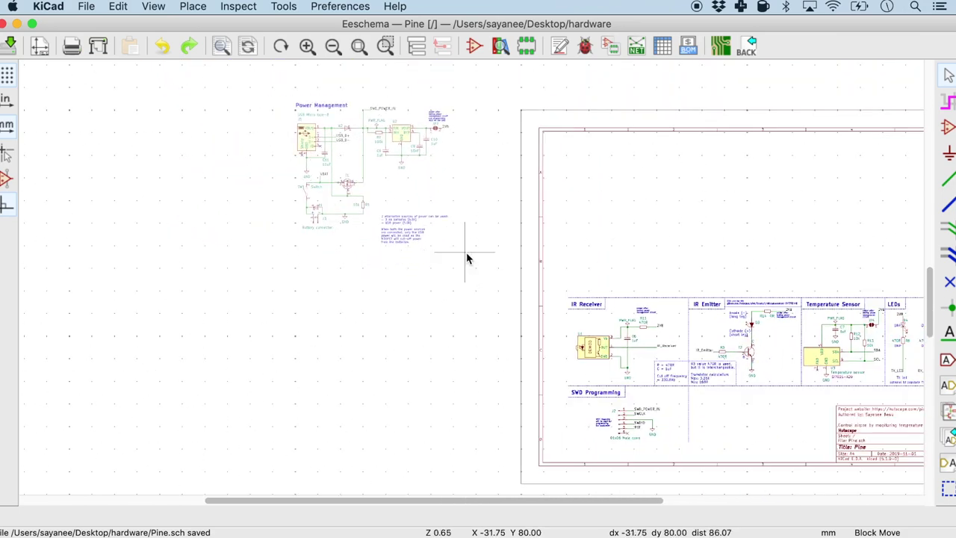
click(734, 305)
Box-select the Micro-controller block with MCU U4 and bring it inside the sheet border
scroll(733, 305, down, 1)
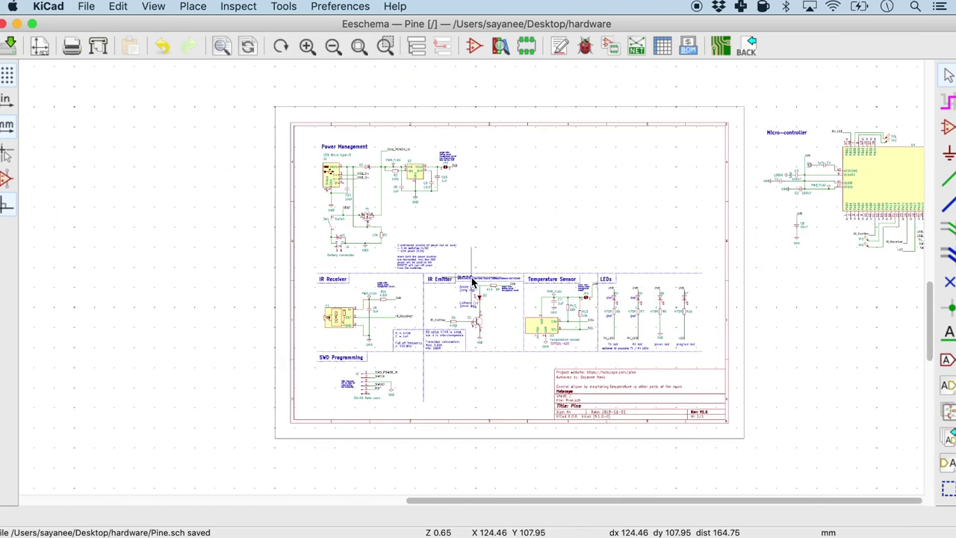
scroll(471, 283, down, 1)
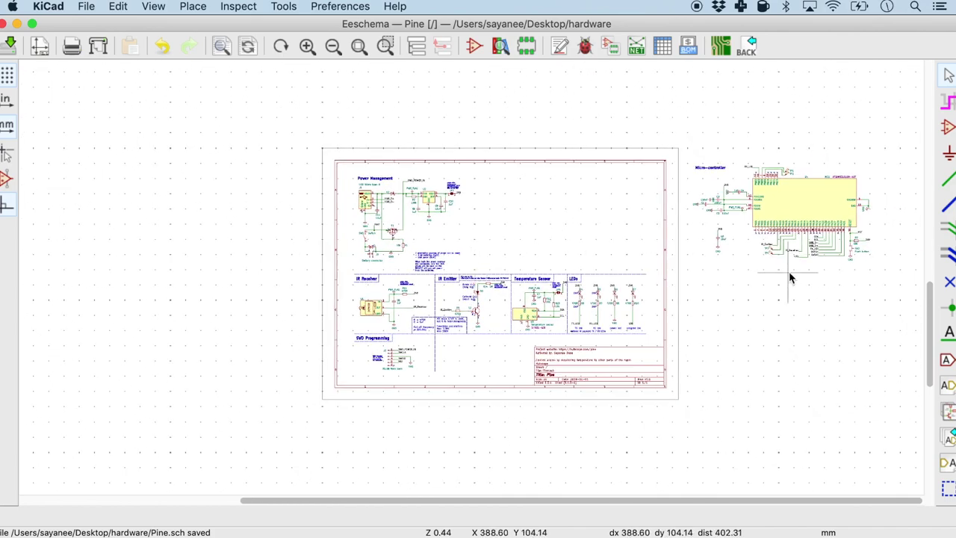
scroll(416, 211, up, 4)
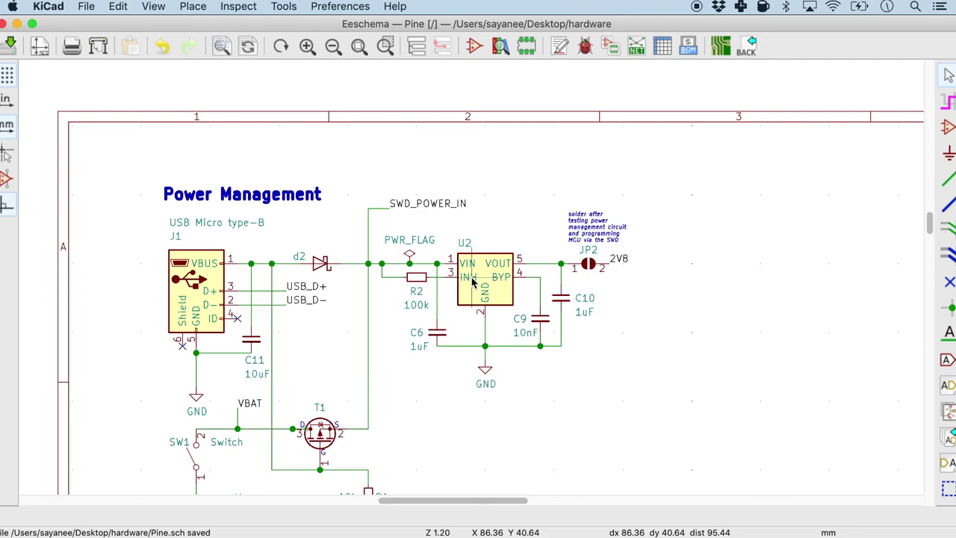
scroll(471, 283, down, 5)
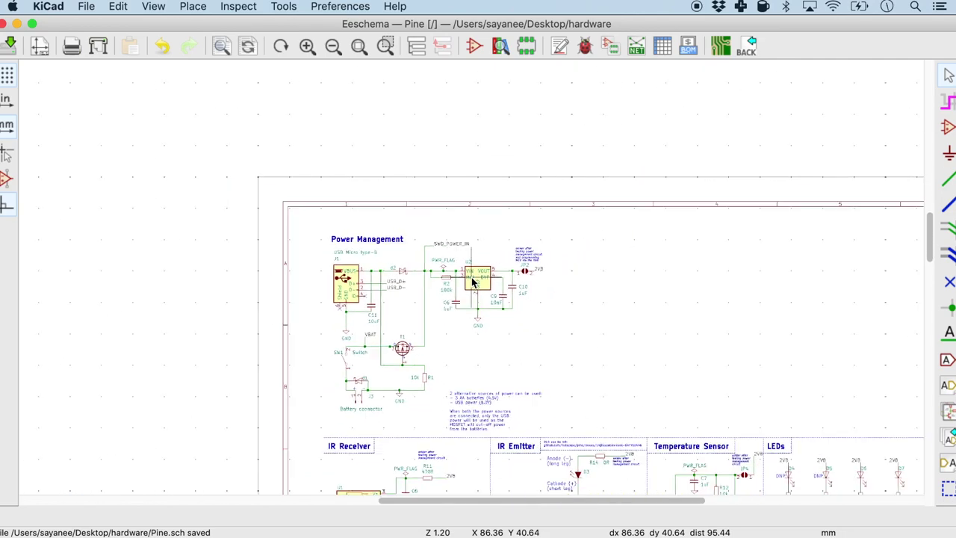
scroll(854, 316, up, 4)
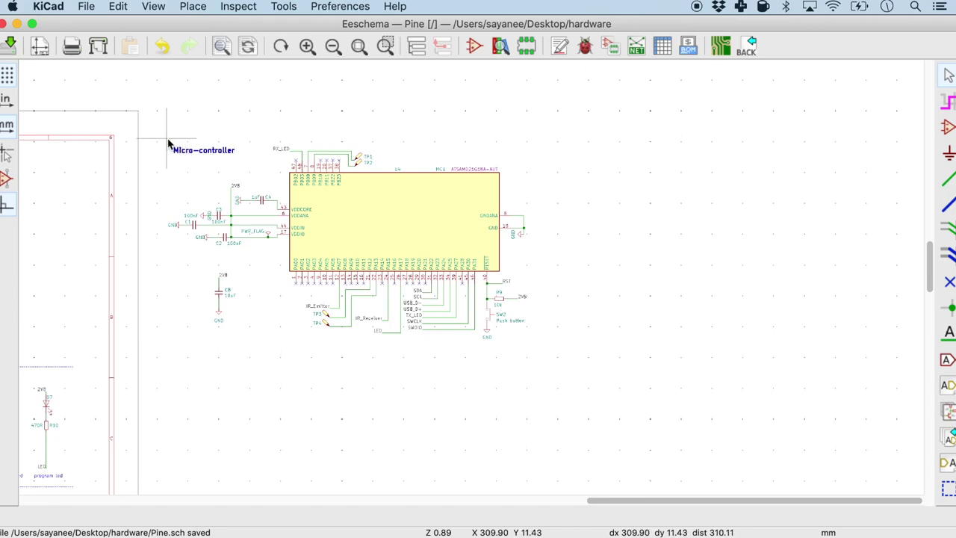
drag(166, 139, 529, 352)
scroll(471, 277, down, 3)
key(Escape)
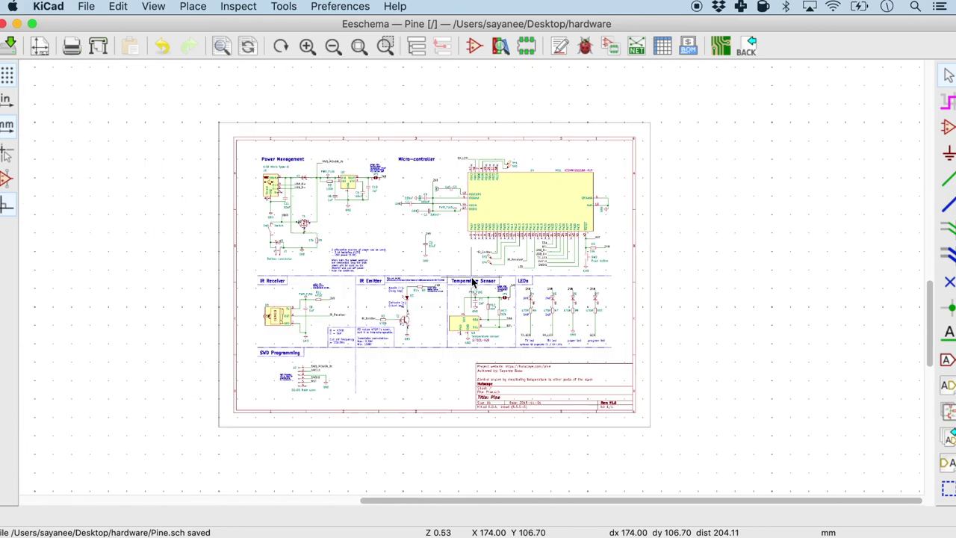
scroll(297, 161, up, 2)
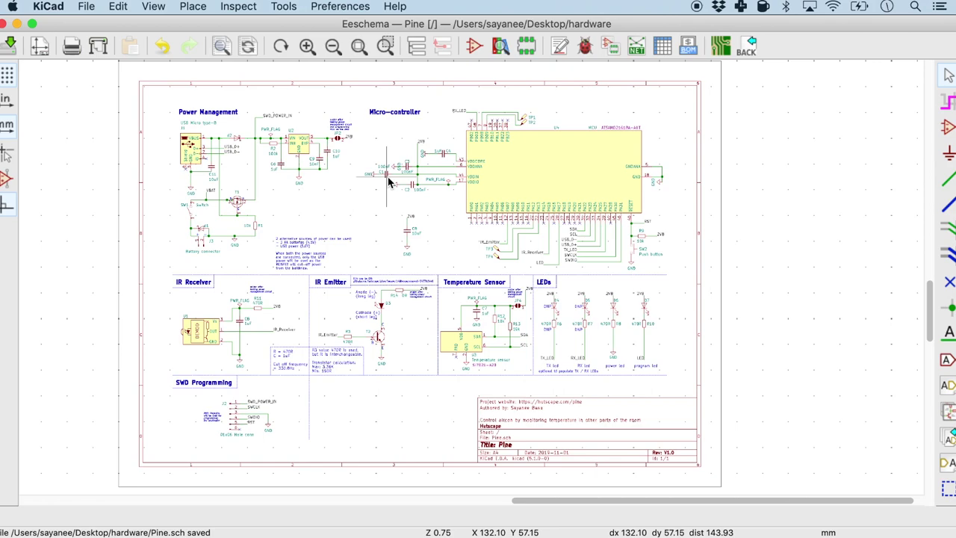
scroll(323, 292, up, 3)
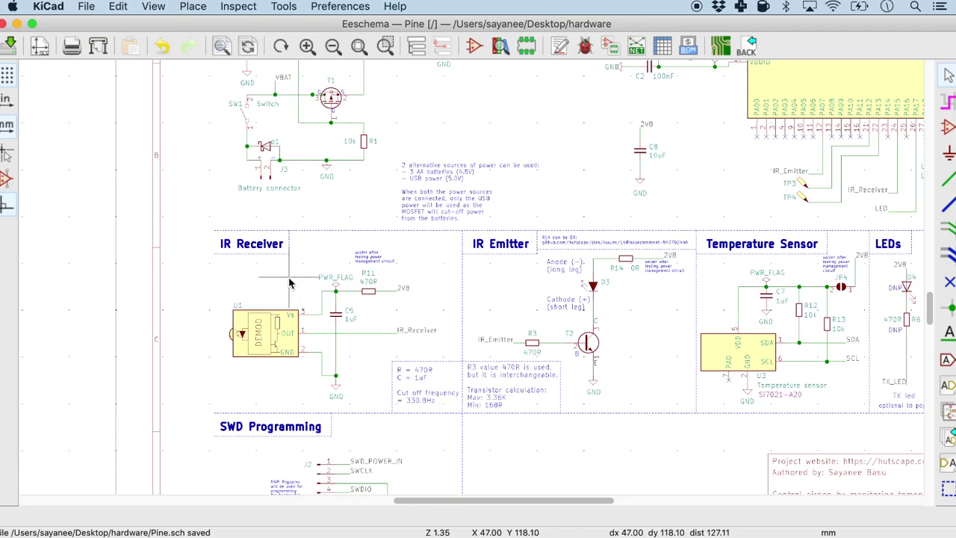
scroll(793, 297, down, 3)
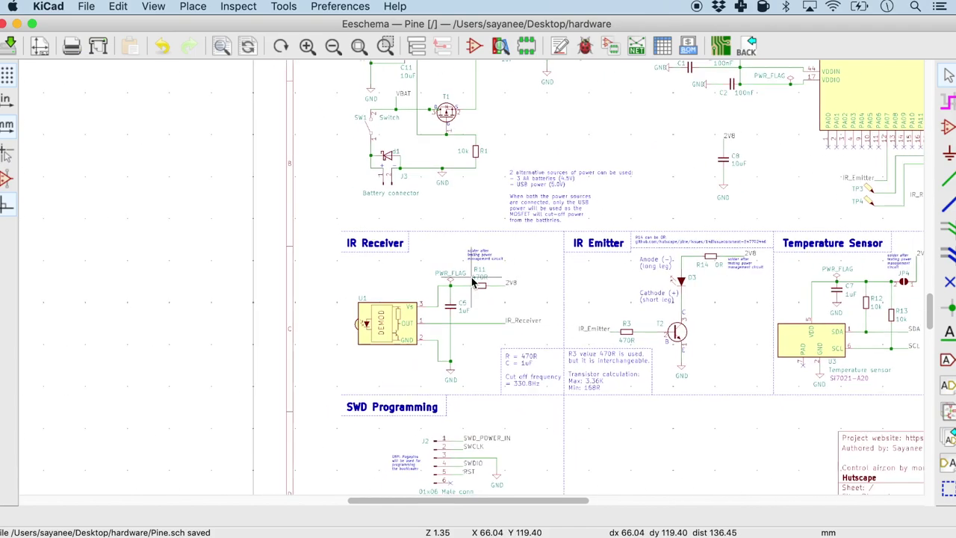
scroll(793, 298, up, 3)
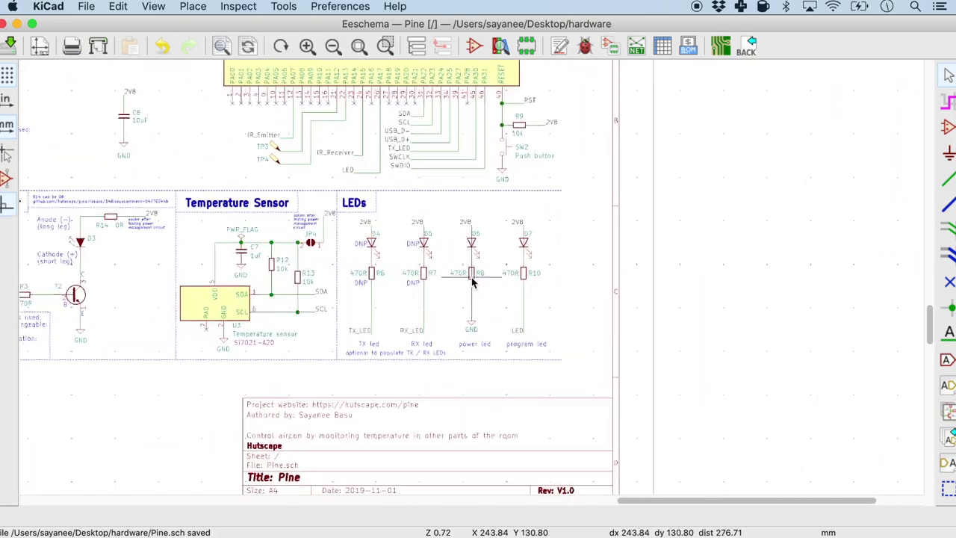
scroll(471, 277, down, 3)
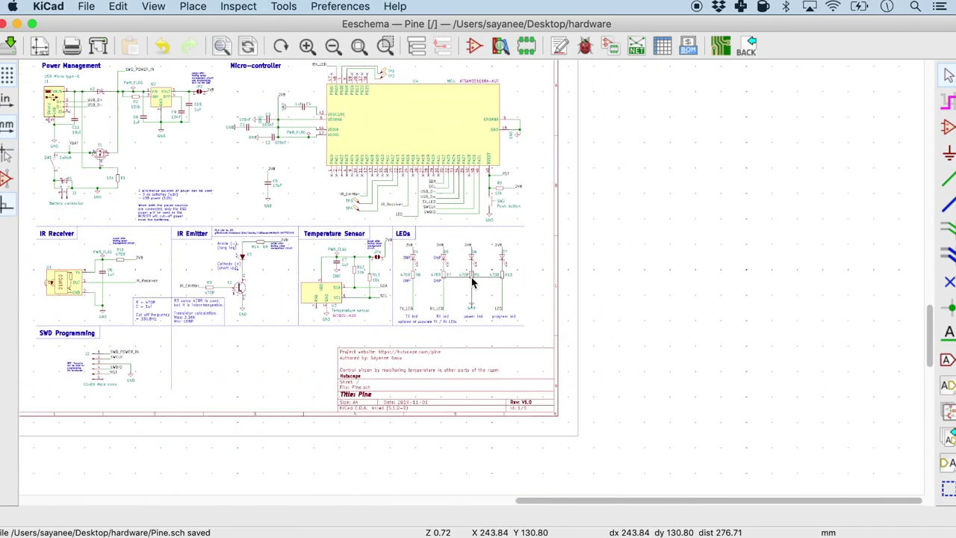
scroll(105, 349, up, 3)
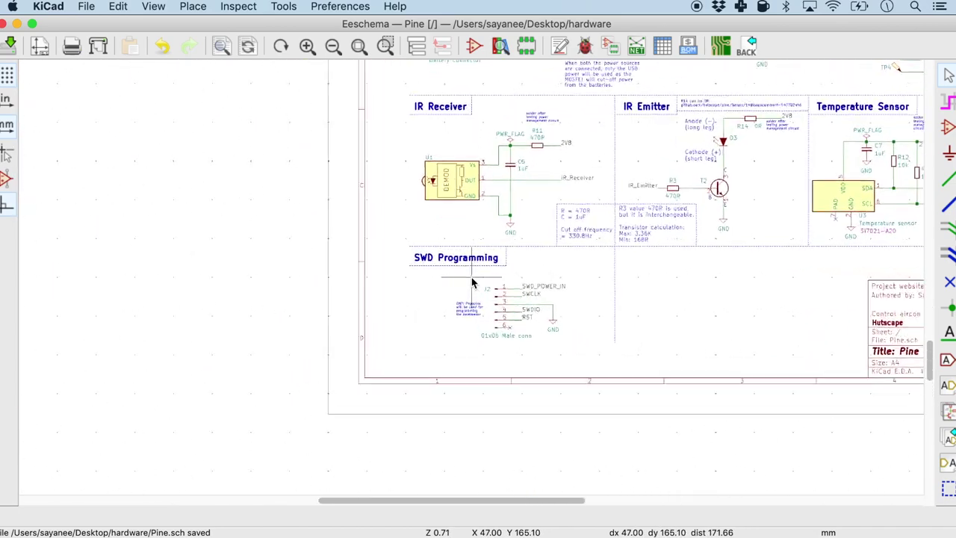
scroll(471, 282, down, 3)
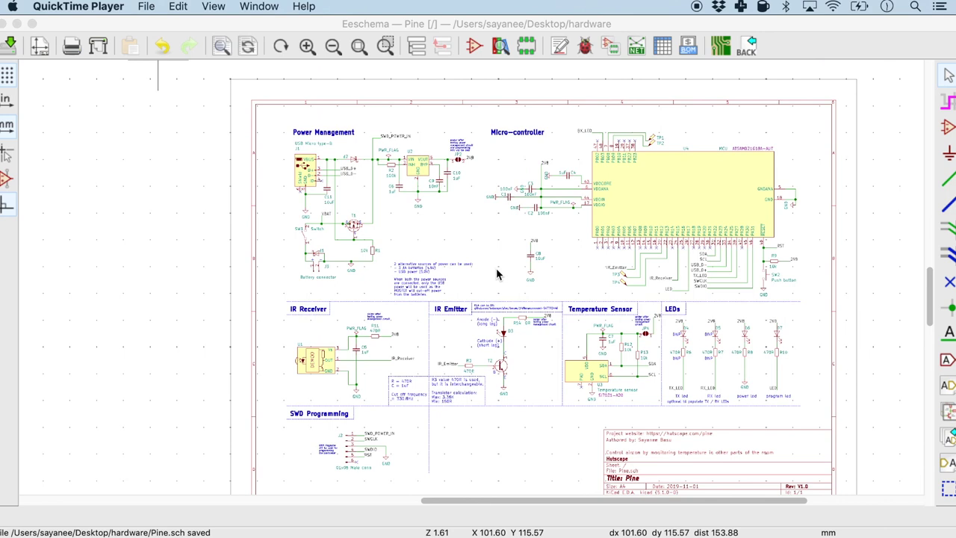
click(358, 46)
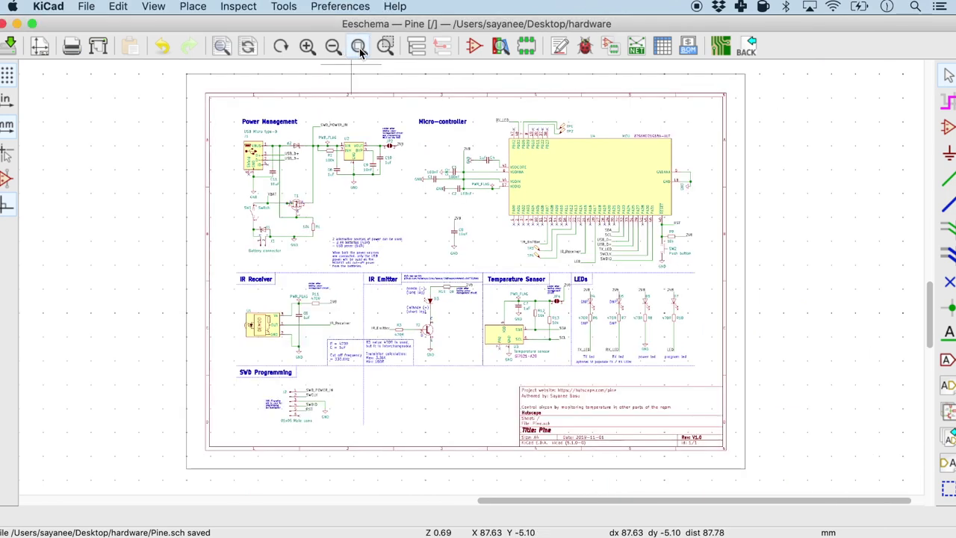
With the graphic line tool, anchor a line at the Power Management box's top-left corner
click(948, 490)
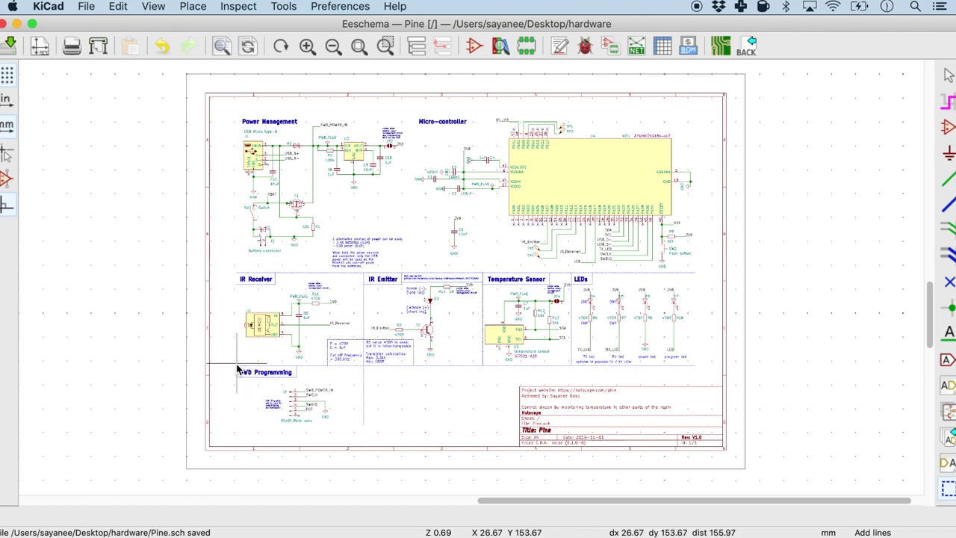
click(236, 114)
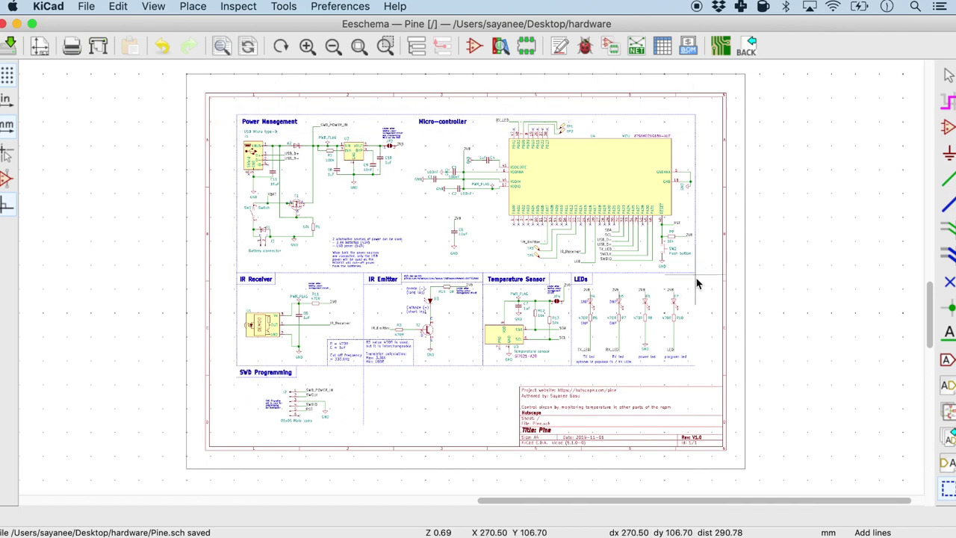
scroll(506, 403, up, 6)
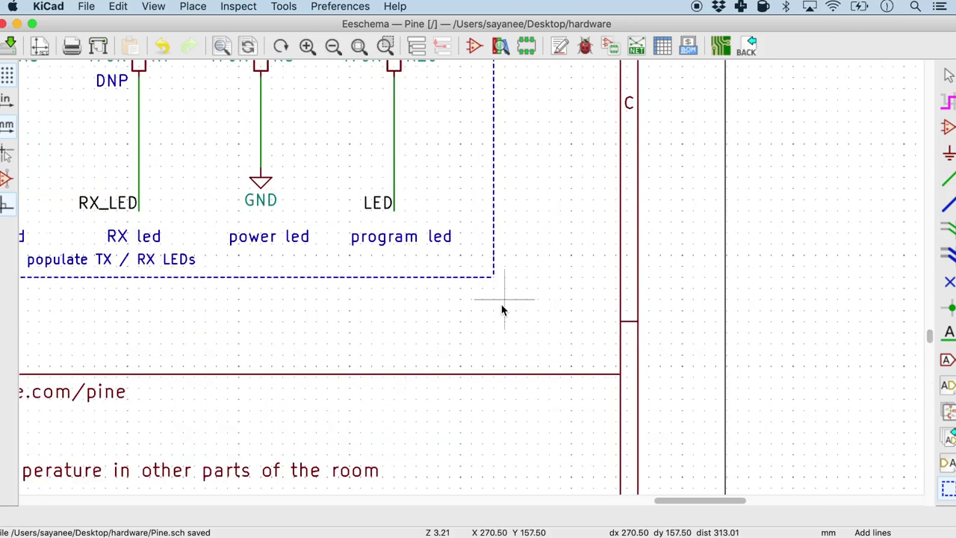
scroll(502, 309, down, 5)
scroll(461, 277, up, 6)
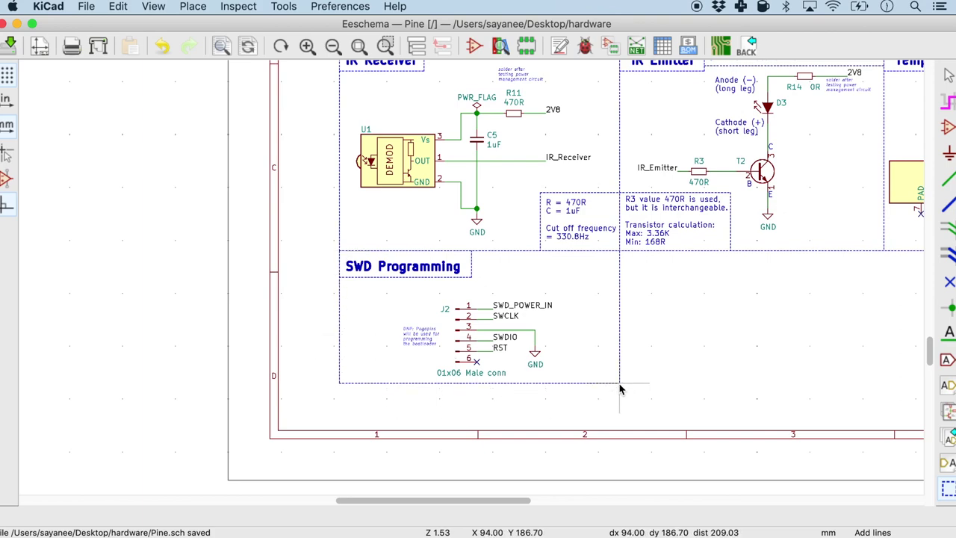
scroll(619, 388, down, 3)
scroll(472, 275, up, 4)
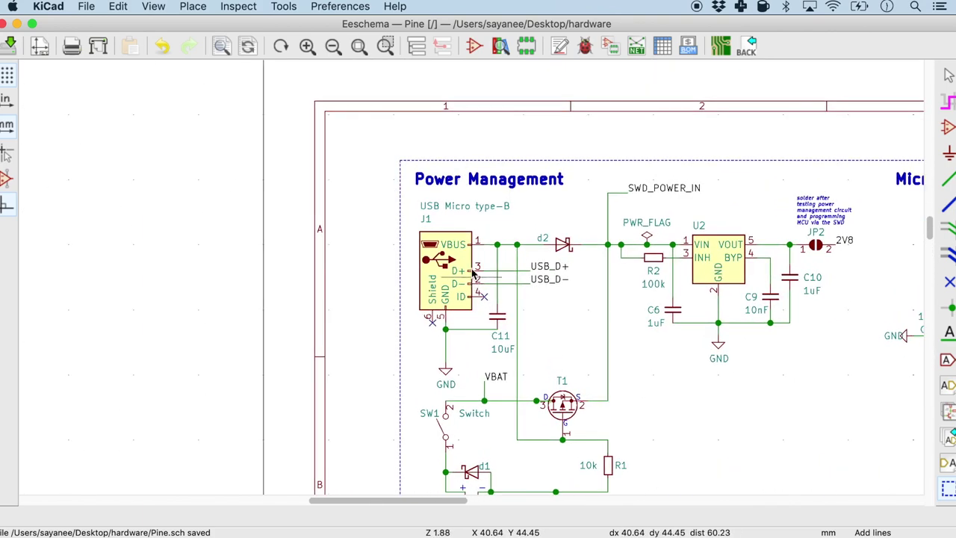
click(400, 197)
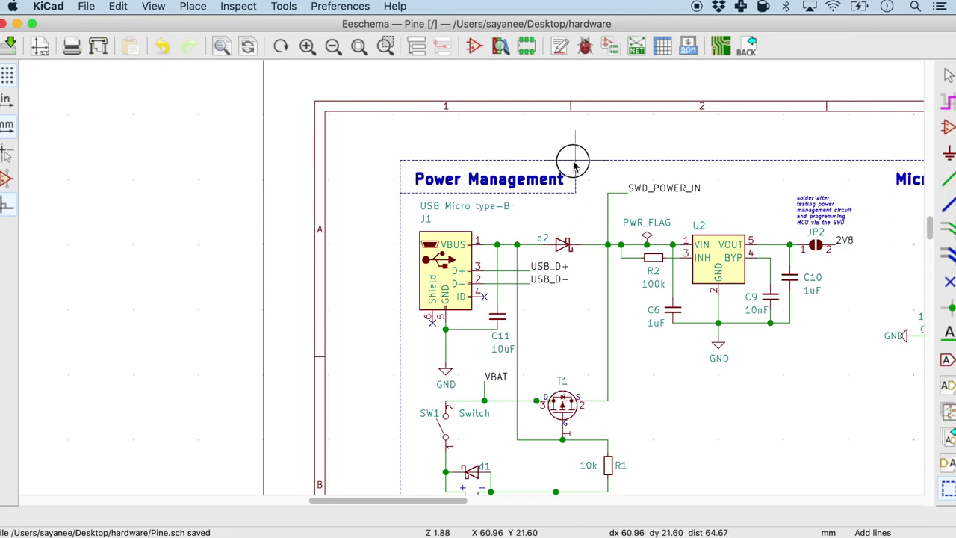
scroll(628, 183, down, 3)
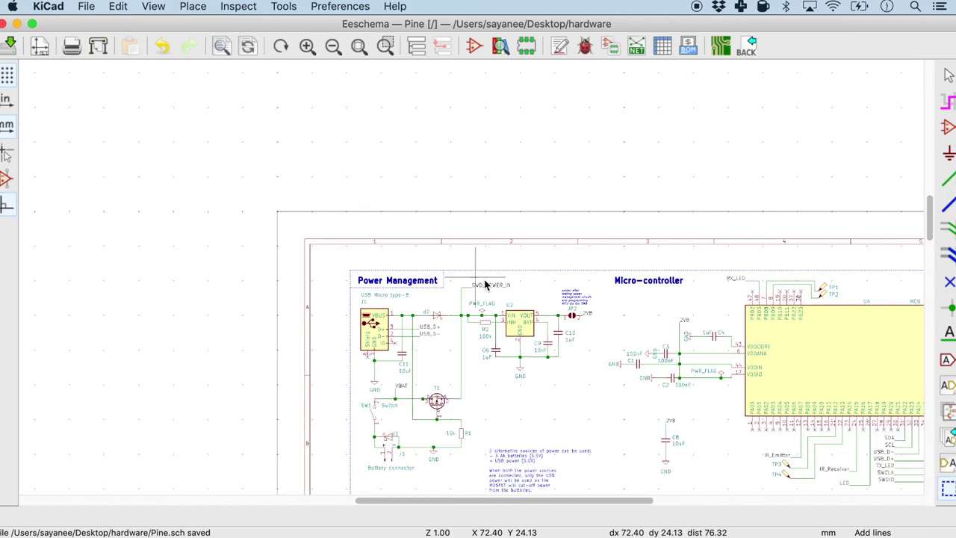
scroll(595, 334, down, 1)
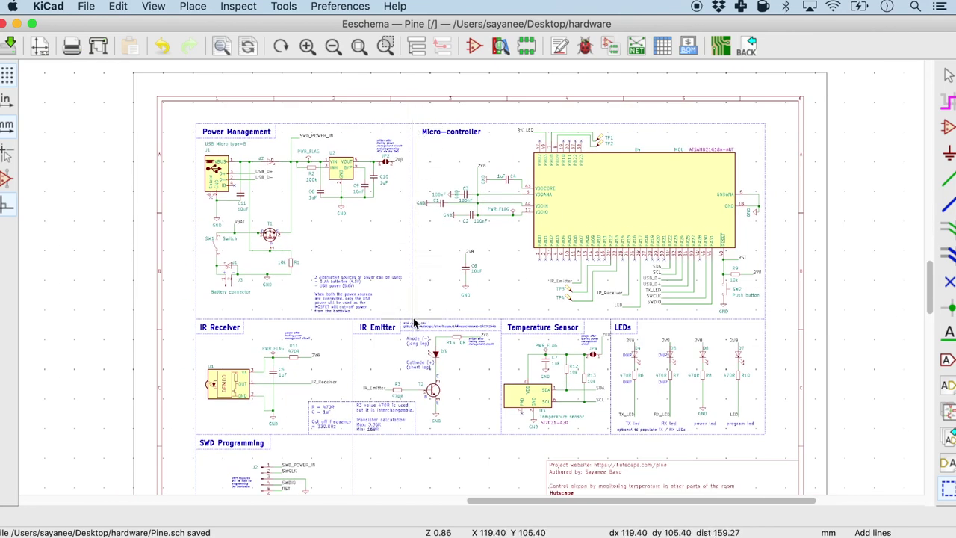
scroll(413, 322, up, 4)
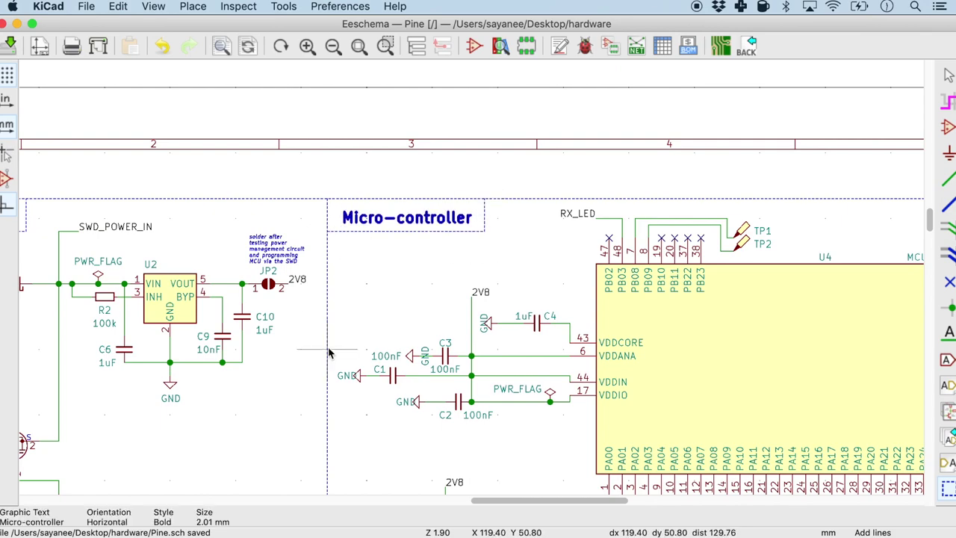
scroll(702, 323, down, 4)
scroll(702, 324, down, 2)
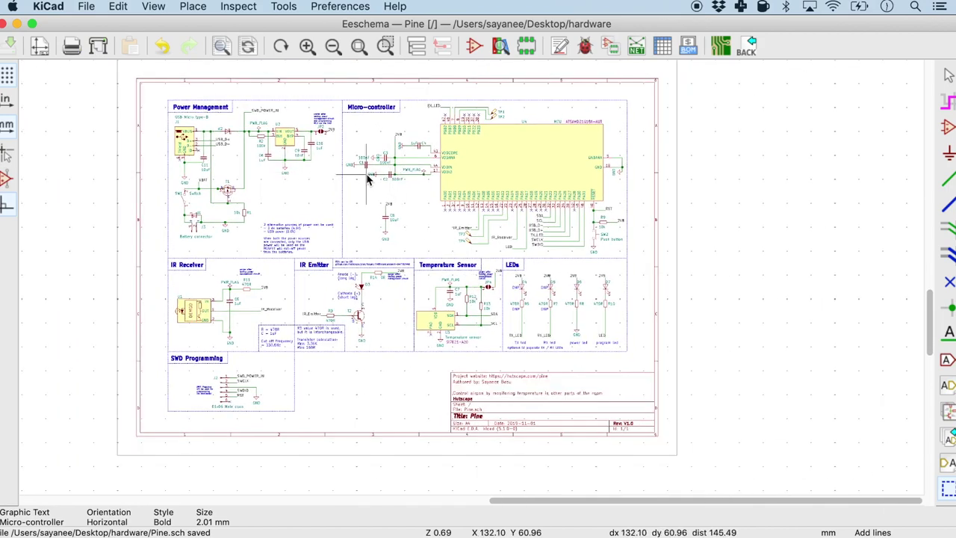
middle_drag(246, 172, 476, 293)
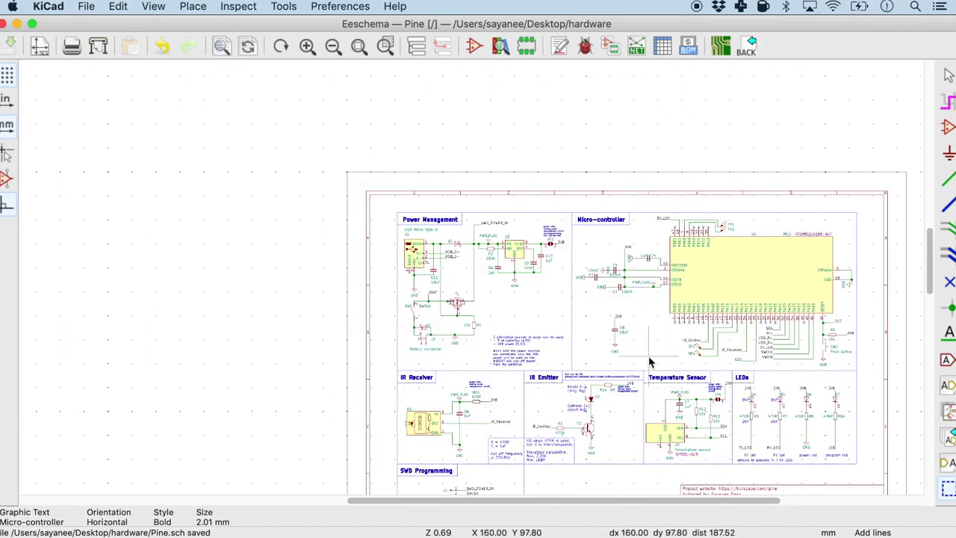
scroll(649, 362, down, 1)
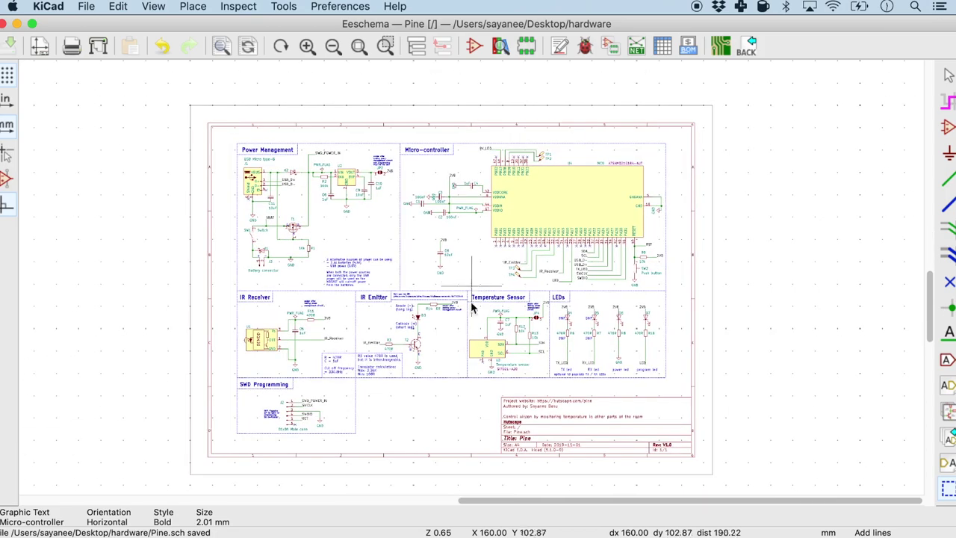
scroll(470, 314, up, 1)
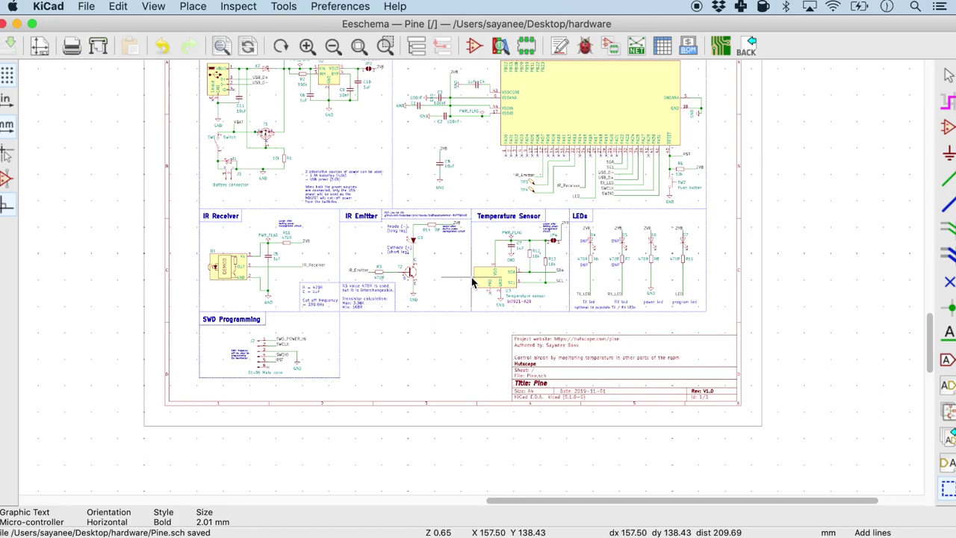
scroll(472, 277, down, 2)
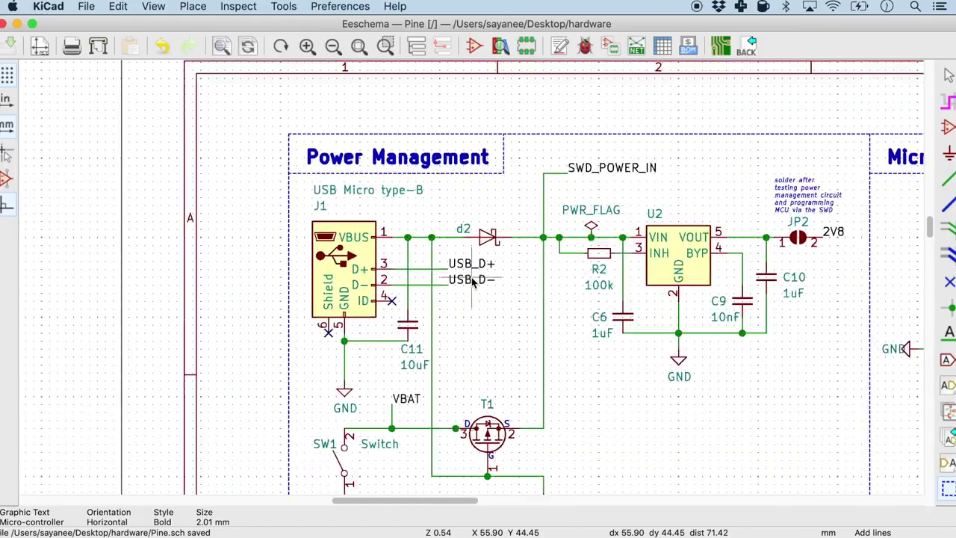
scroll(472, 217, up, 3)
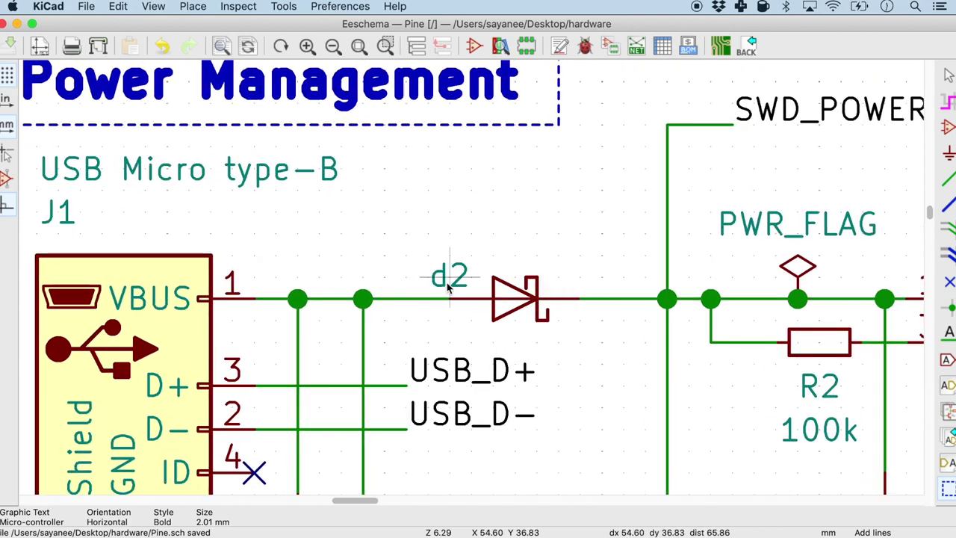
Change the d2 diode reference near the USB input to D2
middle_drag(449, 288, 472, 280)
scroll(472, 280, down, 2)
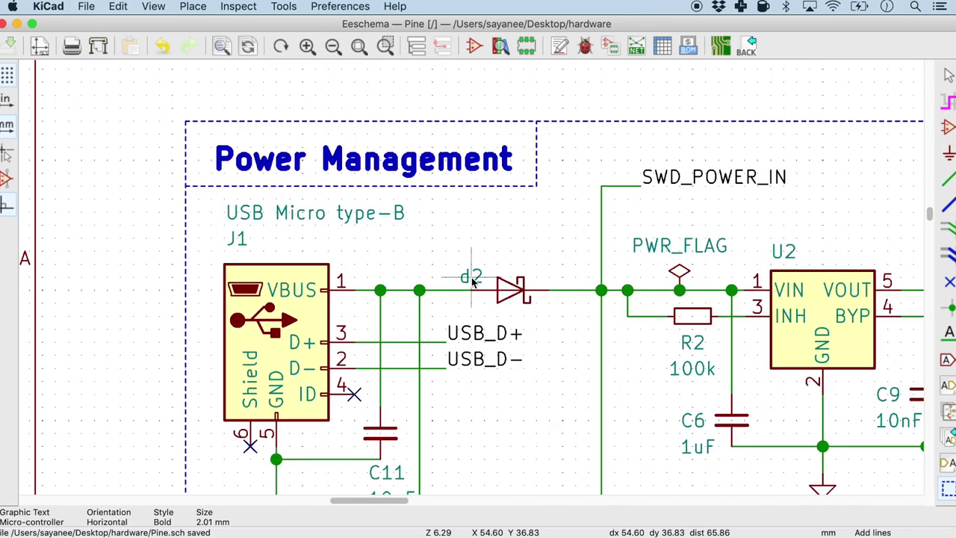
scroll(473, 280, down, 2)
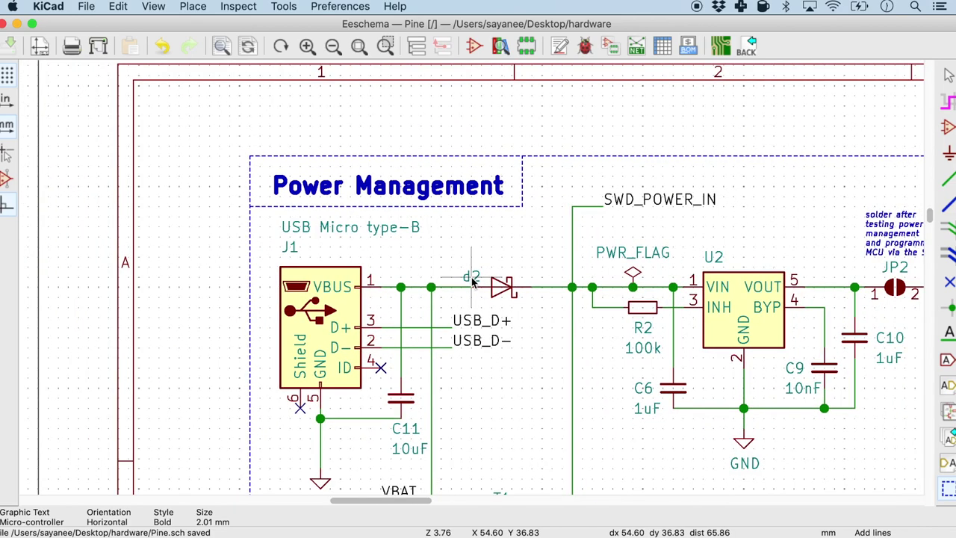
scroll(472, 280, up, 4)
double_click(472, 280)
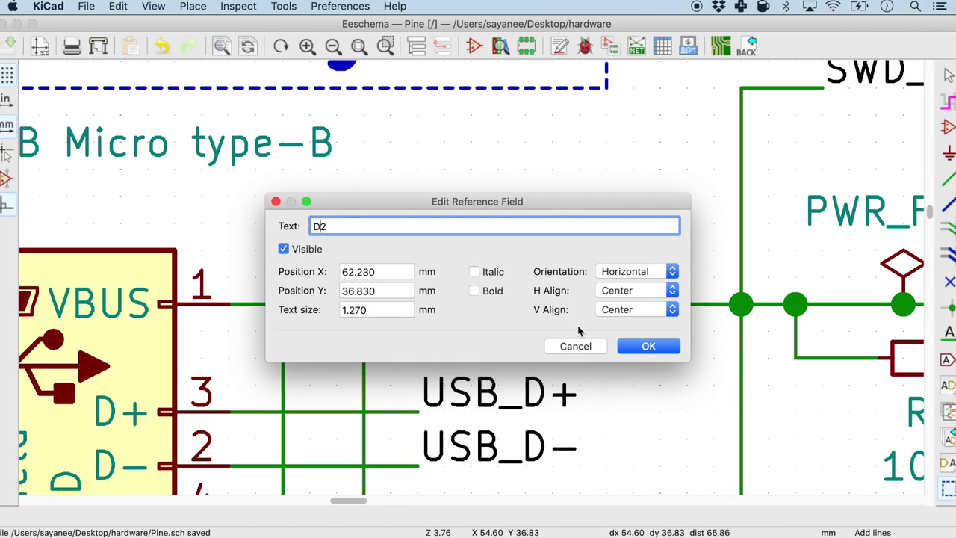
click(643, 346)
Change the d1 diode reference at the battery connector to D1
scroll(464, 306, down, 4)
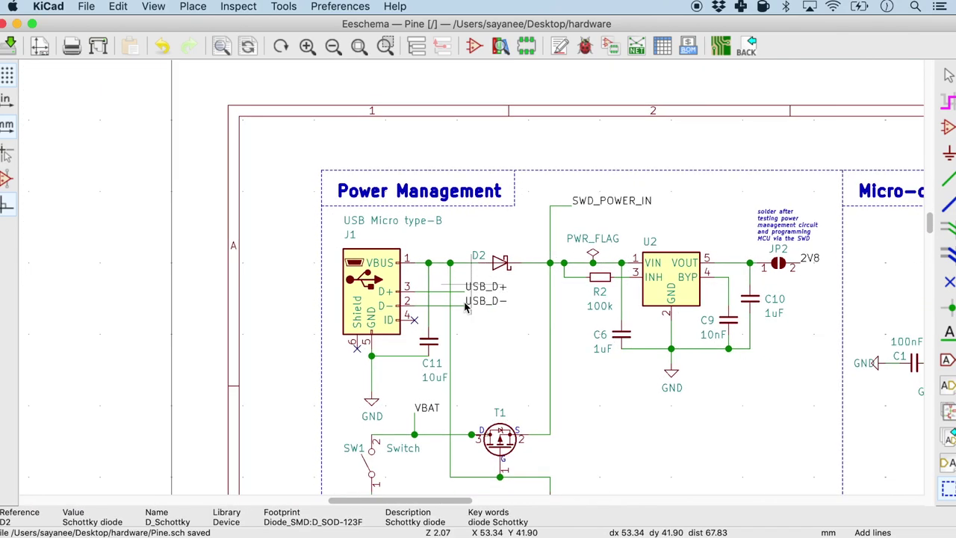
scroll(437, 480, down, 2)
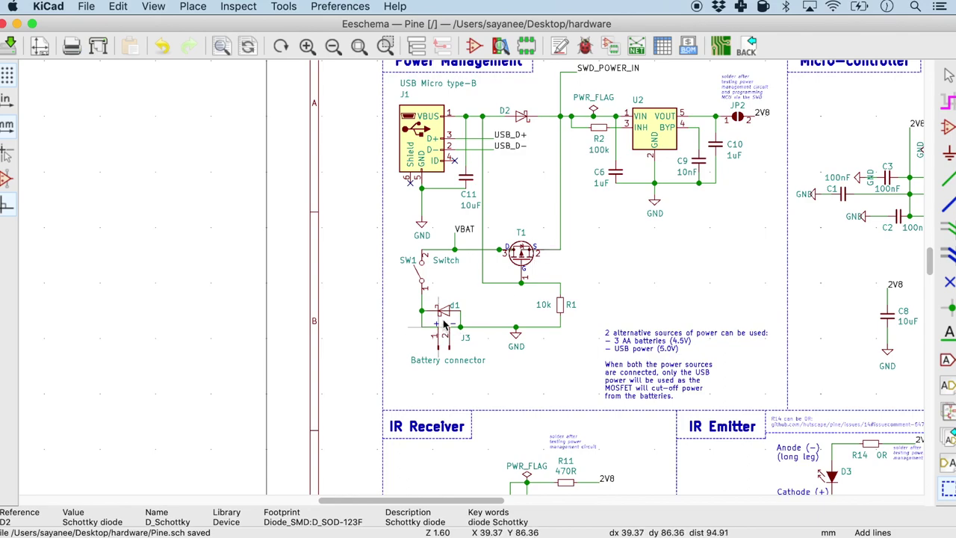
scroll(446, 324, up, 5)
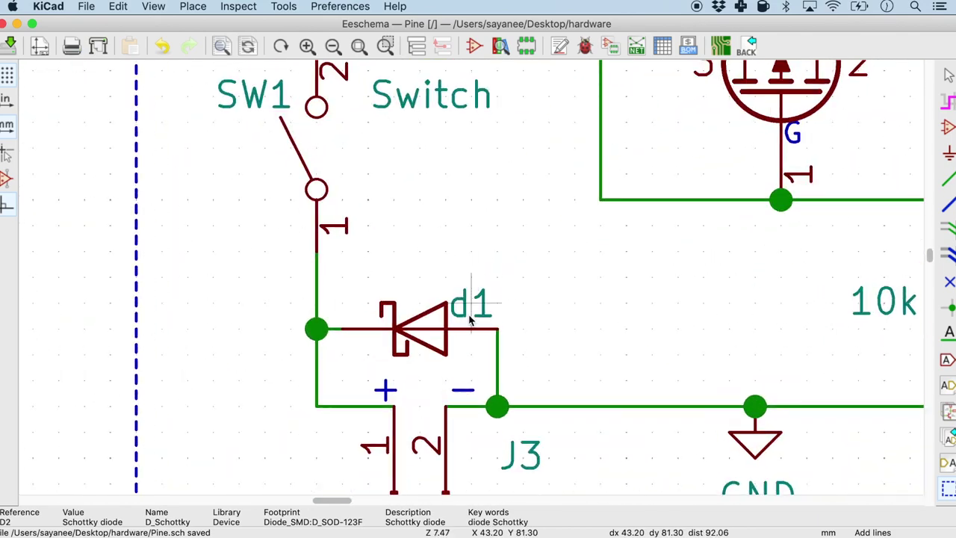
double_click(470, 319)
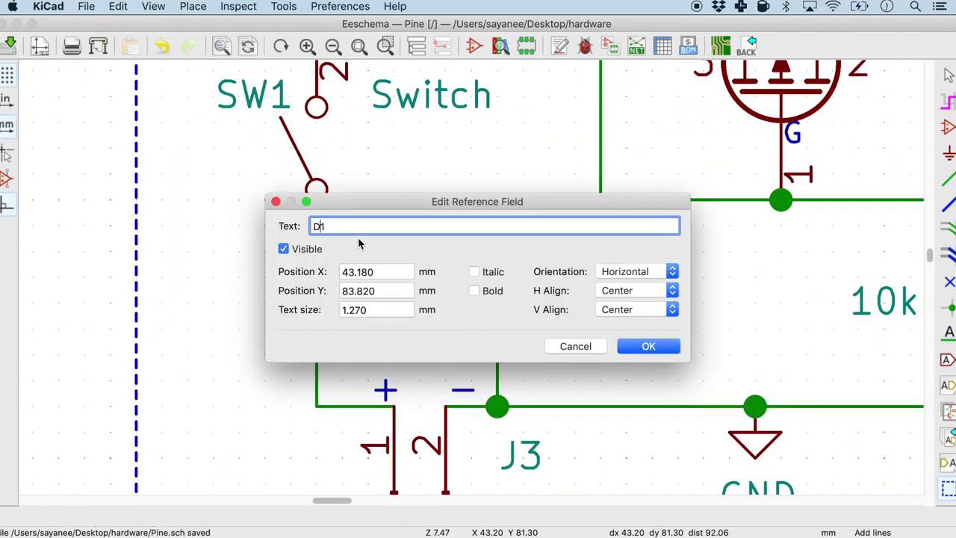
text(D1)
click(648, 347)
scroll(472, 282, down, 4)
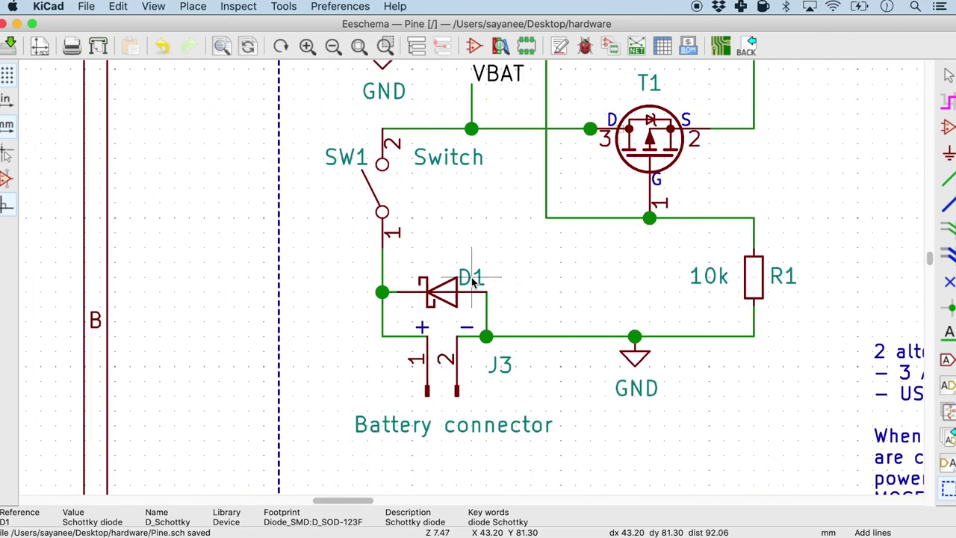
scroll(472, 282, up, 3)
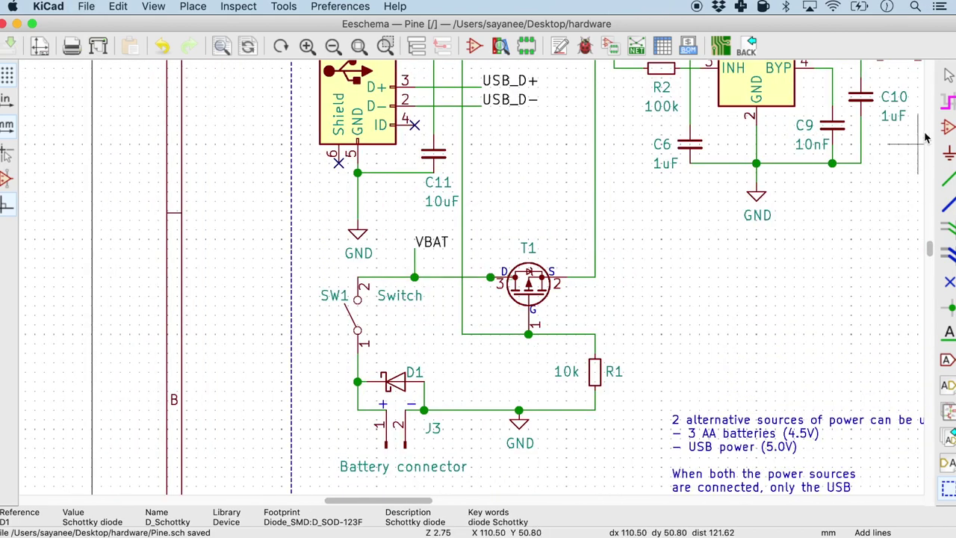
click(947, 127)
click(634, 256)
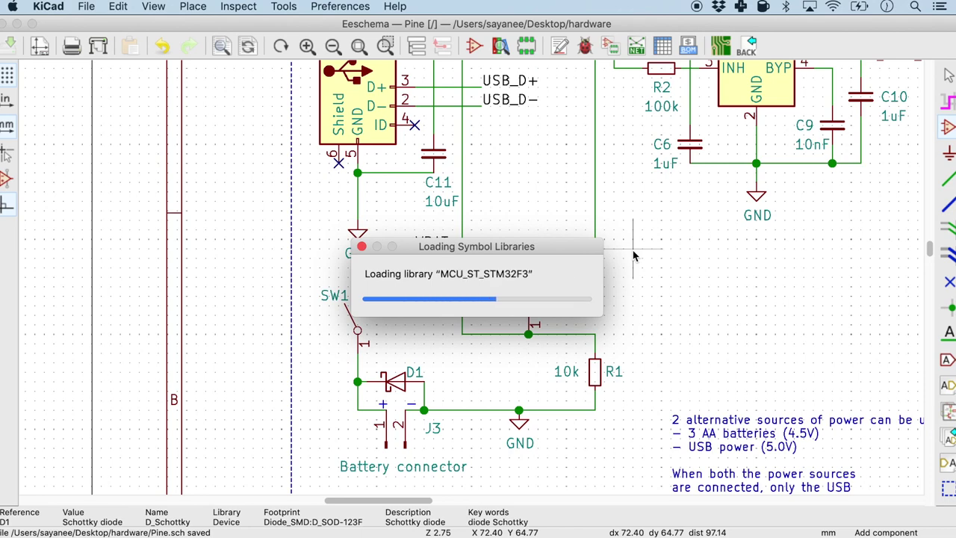
text(scho)
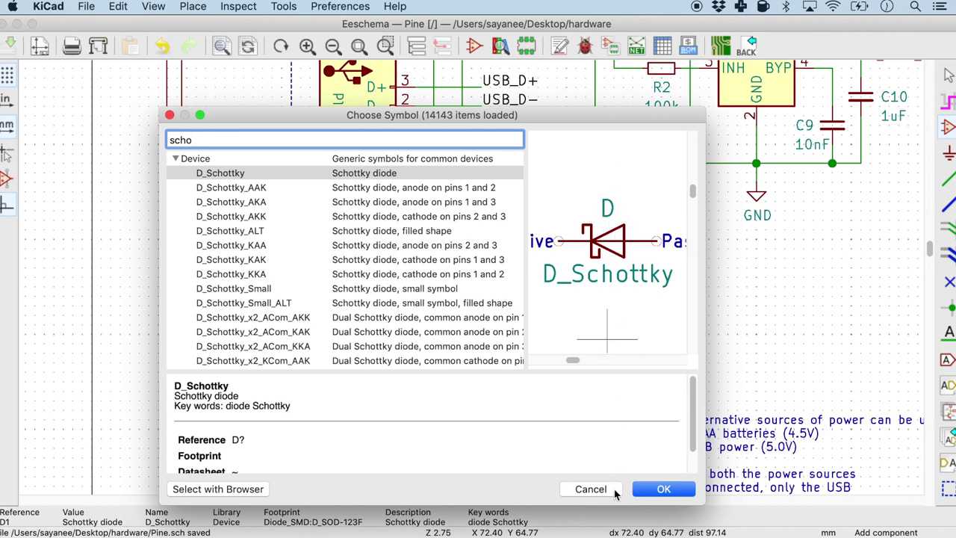
click(613, 490)
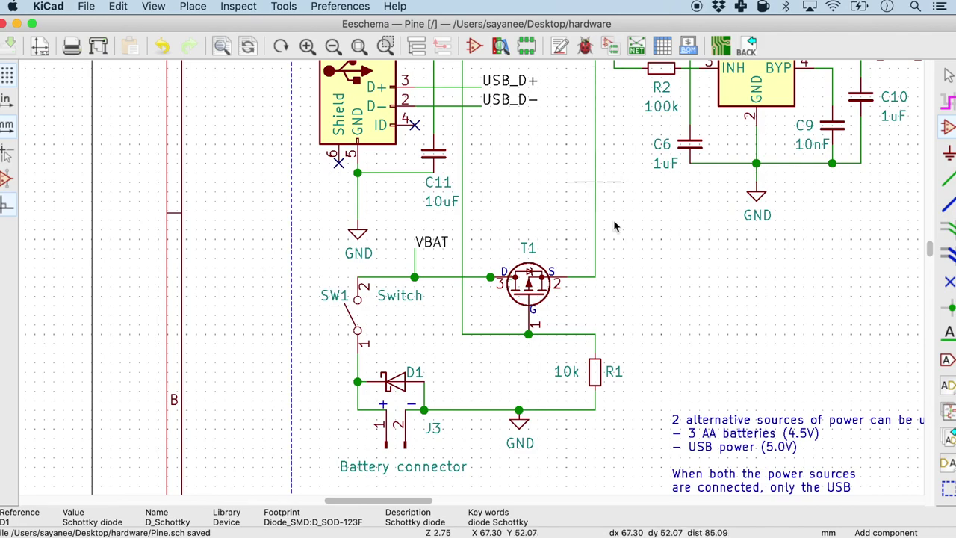
key(F4)
scroll(472, 282, down, 1)
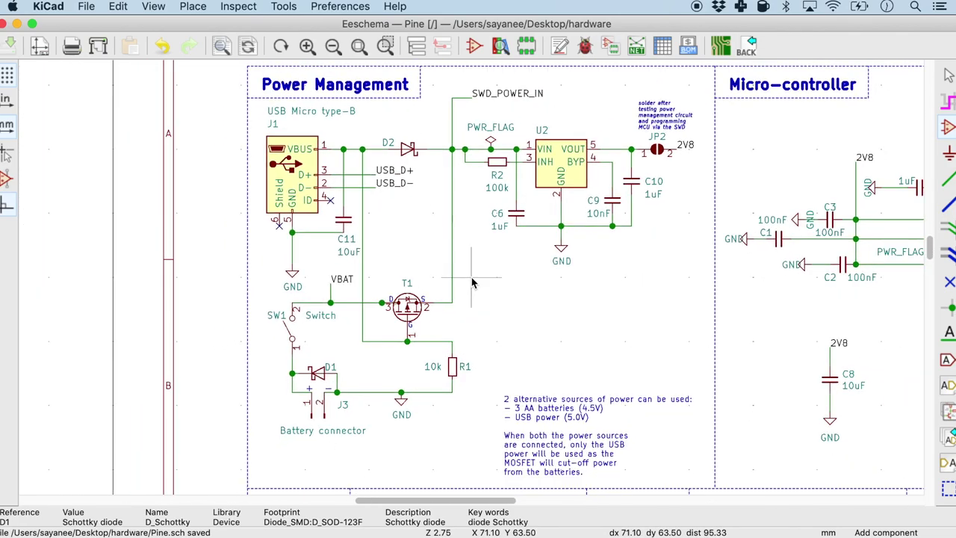
key(super+Tab)
key(super+Tab)
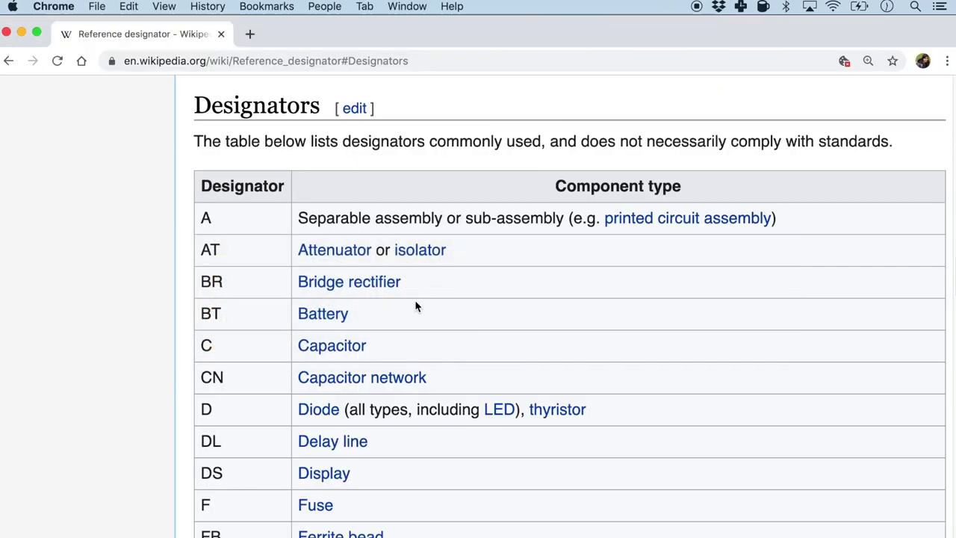
Read the Wikipedia reference designator table down to Transistor and Transformer, then return to KiCad
scroll(416, 306, down, 1)
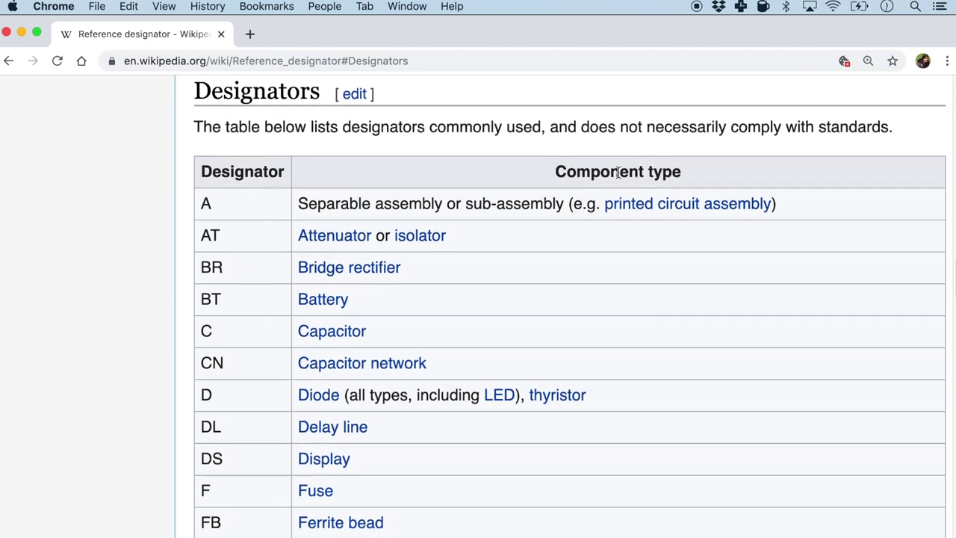
mouse_move(369, 236)
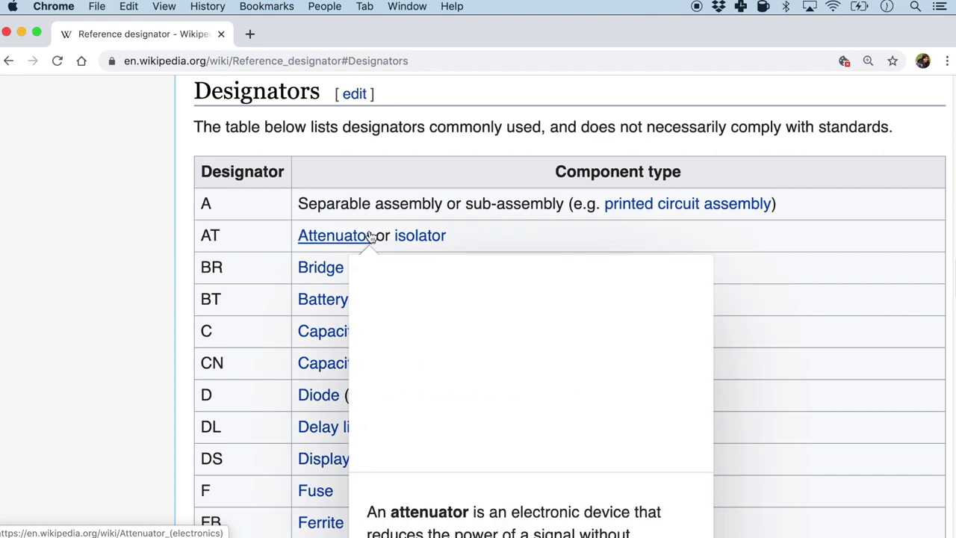
scroll(130, 251, down, 5)
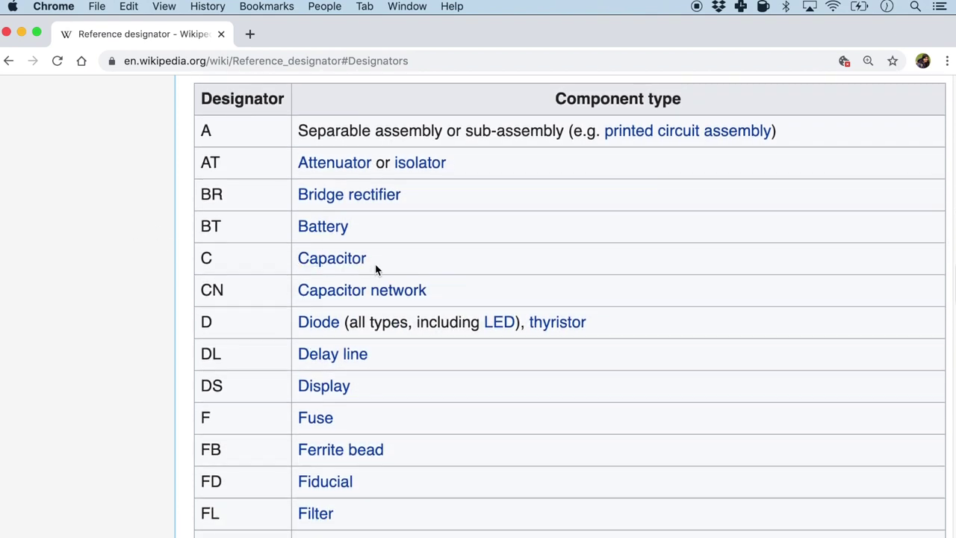
scroll(222, 265, down, 3)
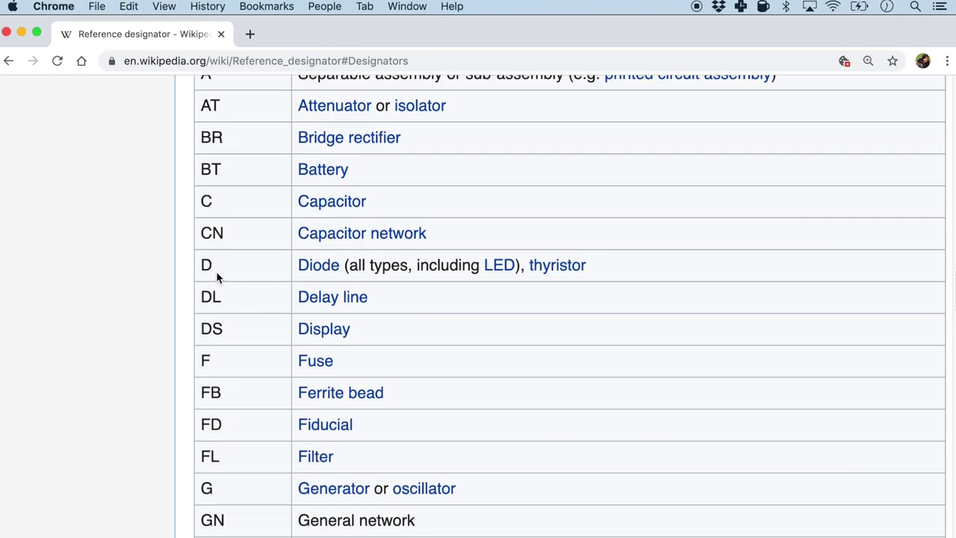
scroll(346, 274, down, 5)
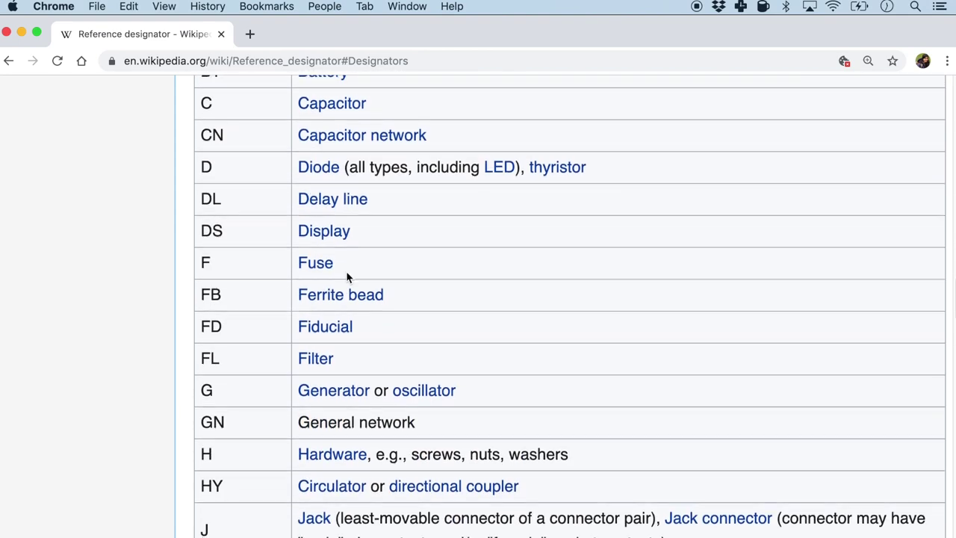
scroll(348, 278, down, 9)
scroll(347, 278, down, 10)
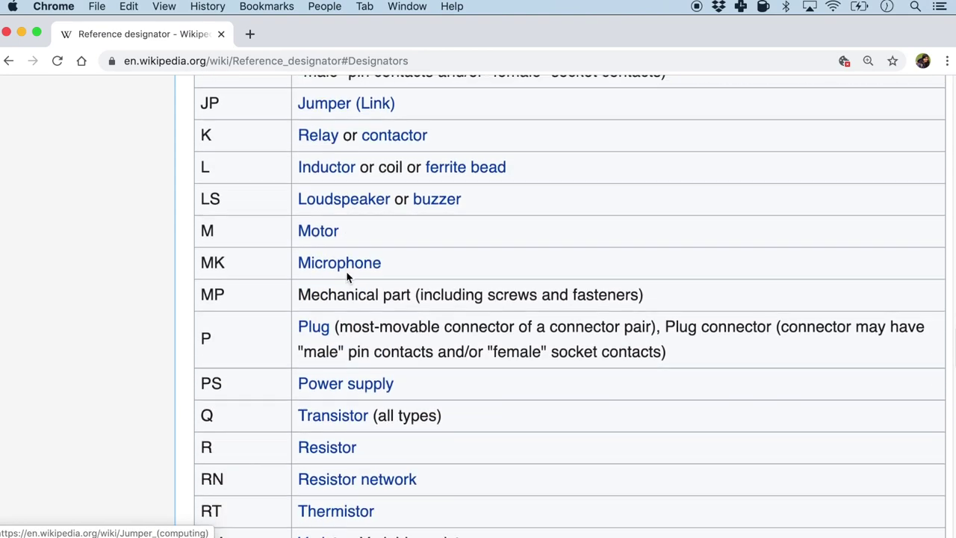
mouse_move(337, 301)
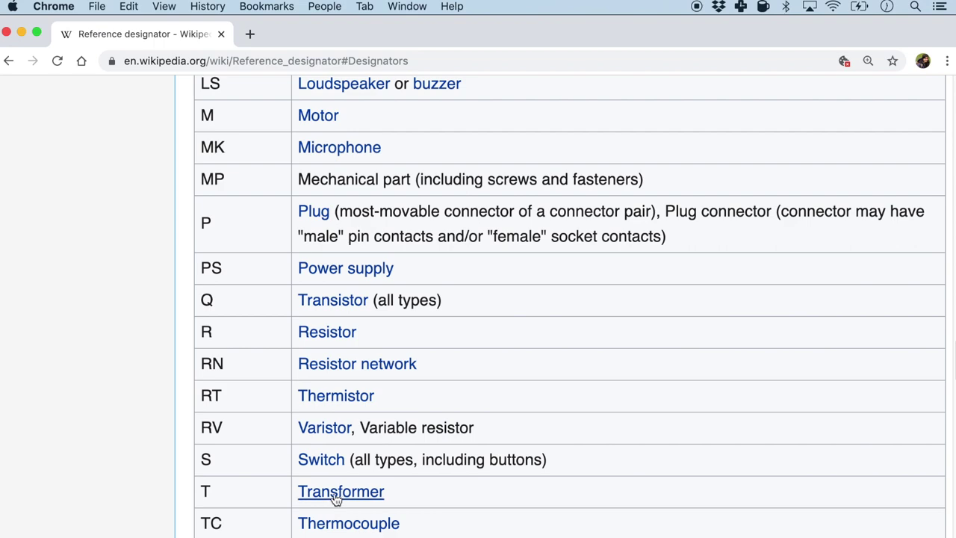
key(super+Tab)
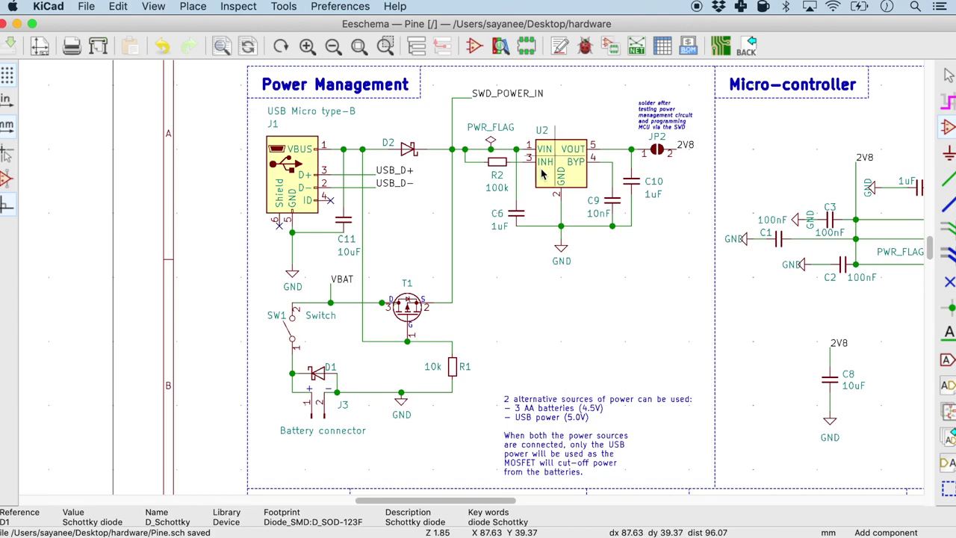
Rename the power MOSFET's reference from T1 to Q1
scroll(407, 292, up, 5)
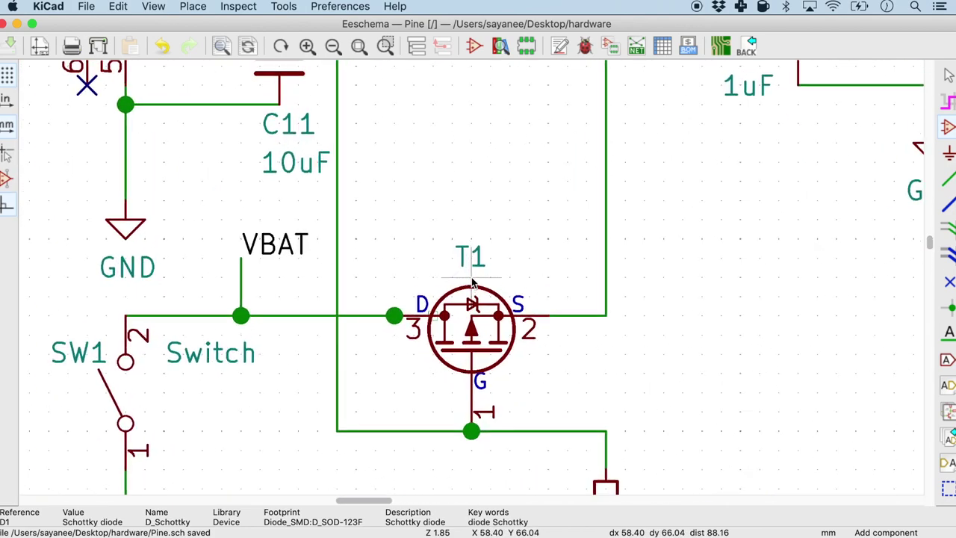
scroll(472, 281, up, 1)
double_click(470, 262)
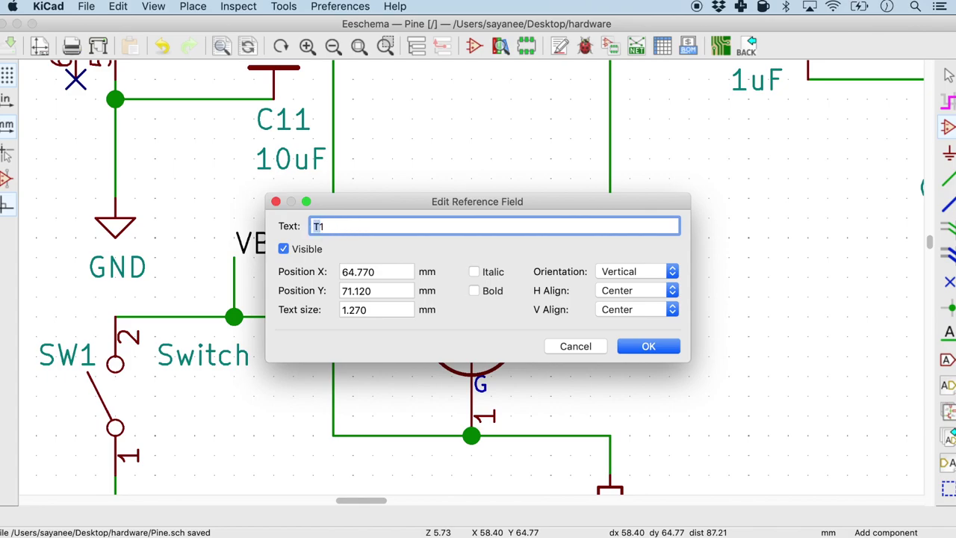
click(648, 347)
Rename the IR Emitter transistor's reference from T2 to Q2
scroll(472, 283, down, 6)
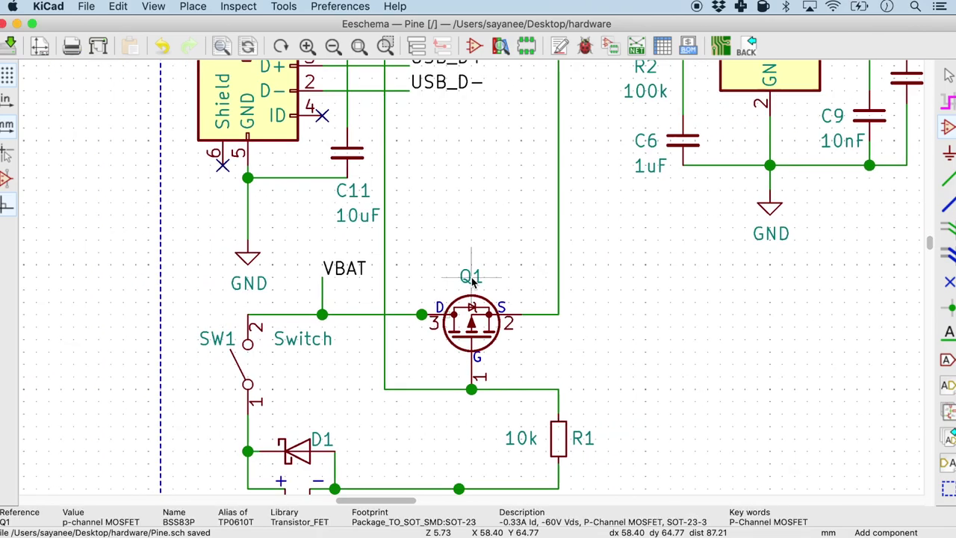
scroll(647, 457, up, 5)
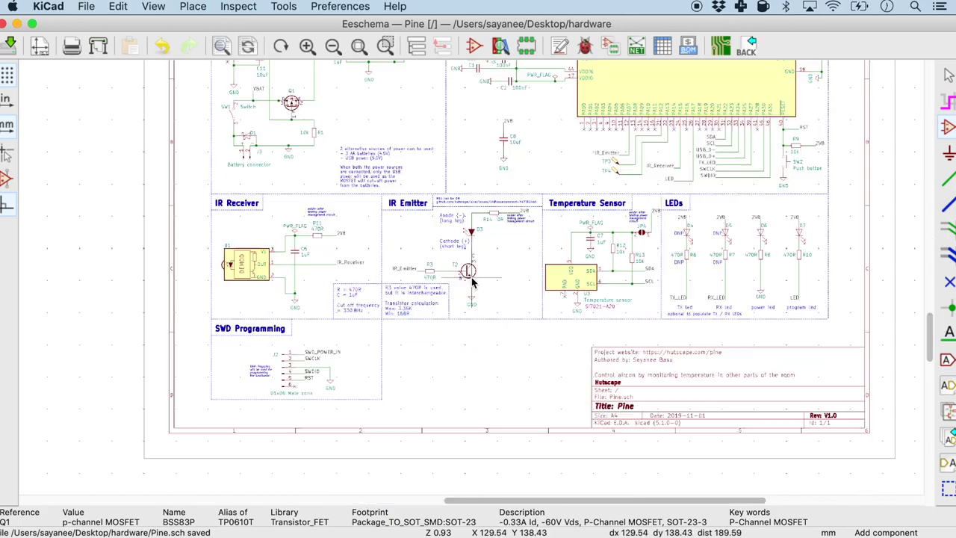
scroll(472, 224, up, 3)
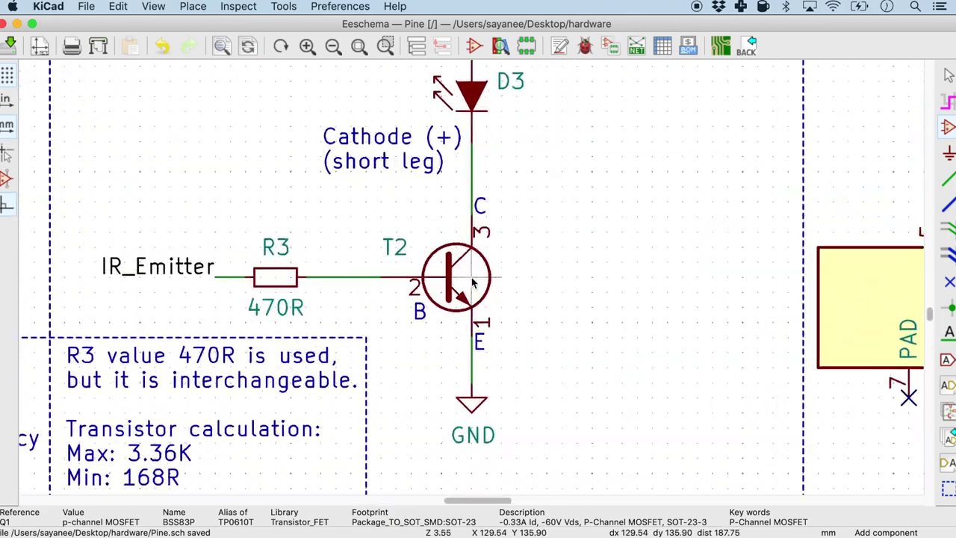
double_click(367, 245)
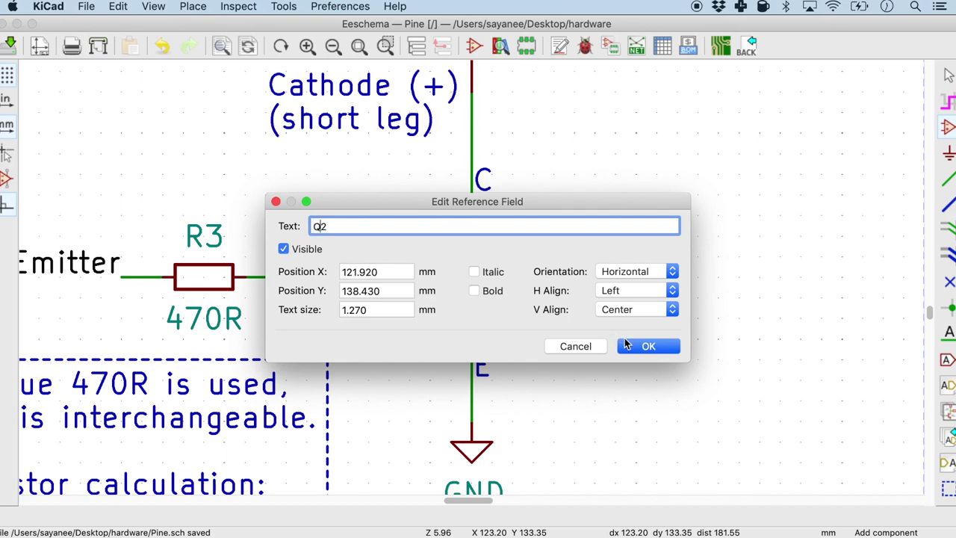
click(627, 346)
scroll(469, 280, down, 3)
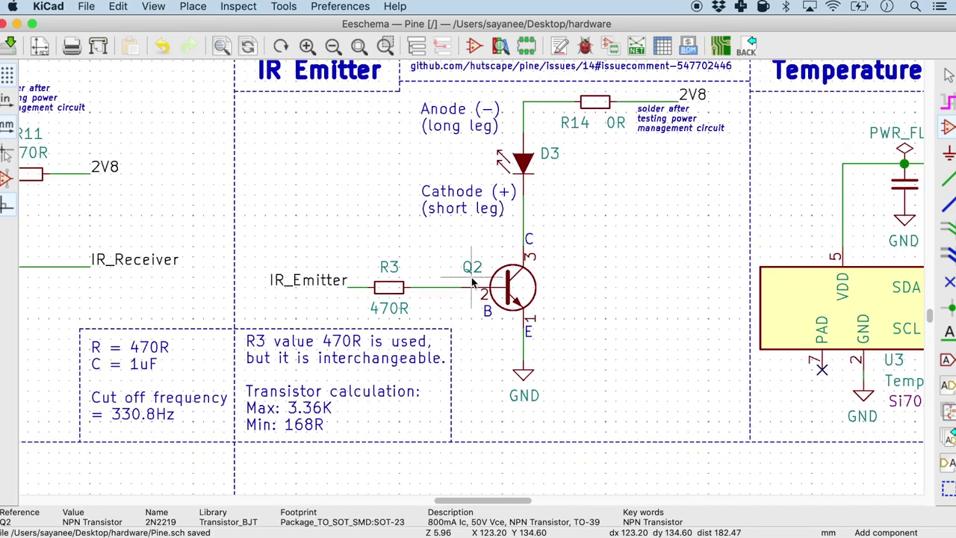
scroll(471, 282, down, 3)
scroll(472, 283, down, 3)
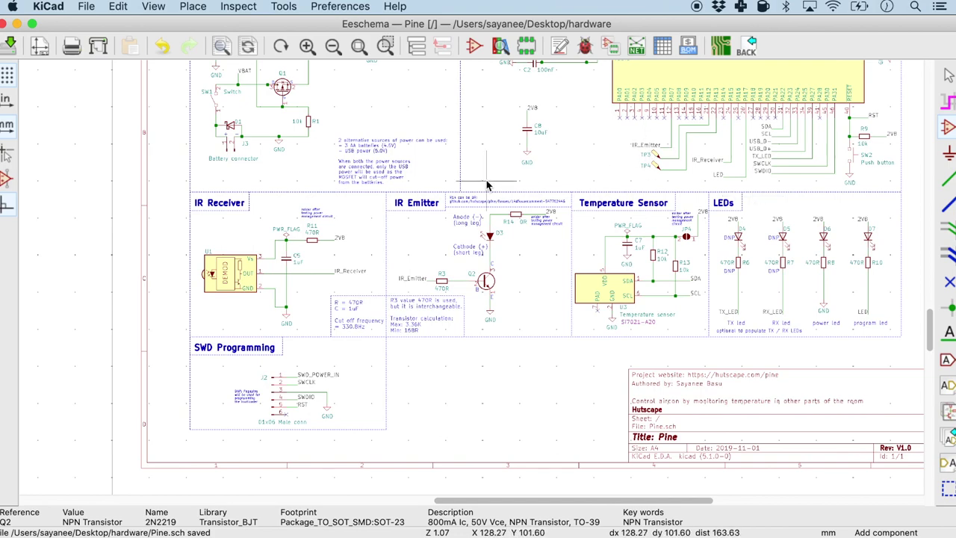
Make Q1 show its p-channel MOSFET value and BSH203,215 part number on the schematic
scroll(409, 273, up, 3)
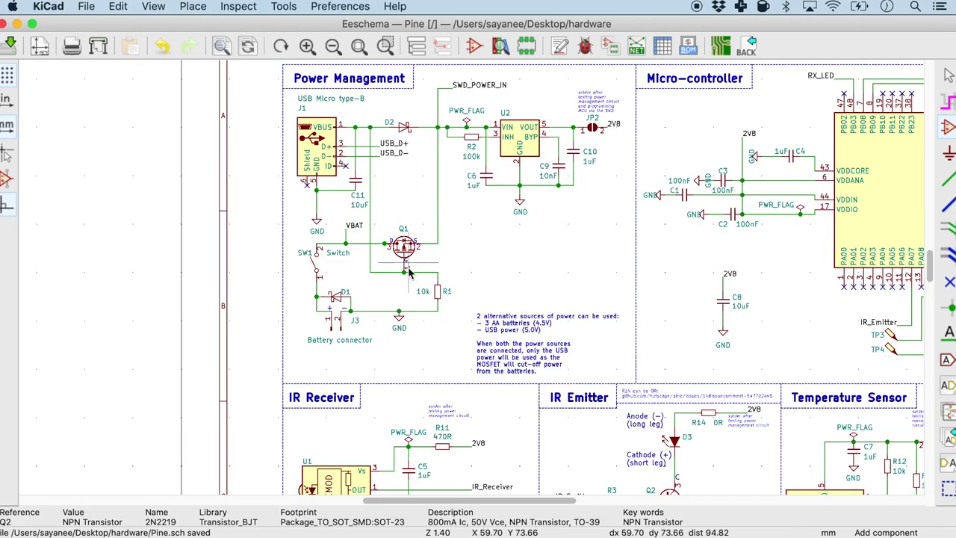
scroll(401, 247, up, 5)
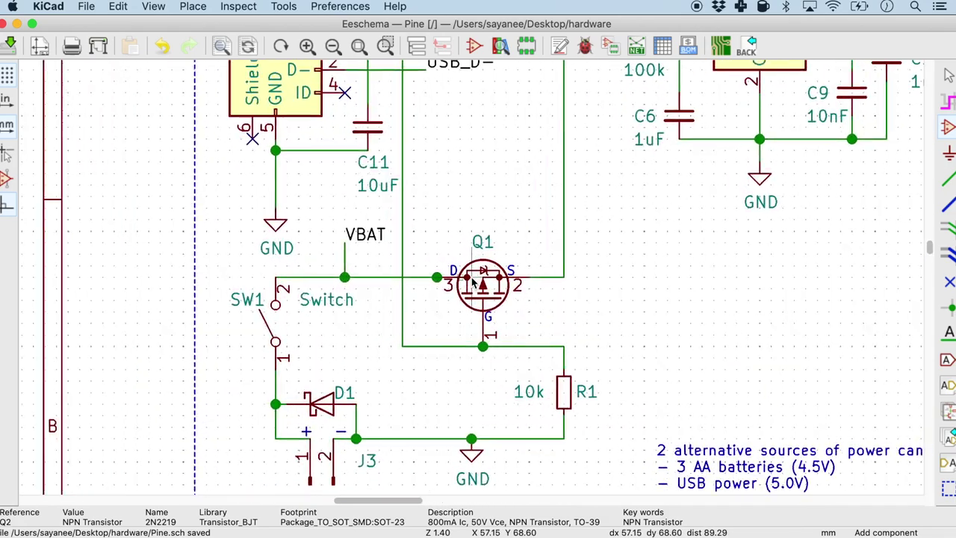
scroll(472, 281, up, 2)
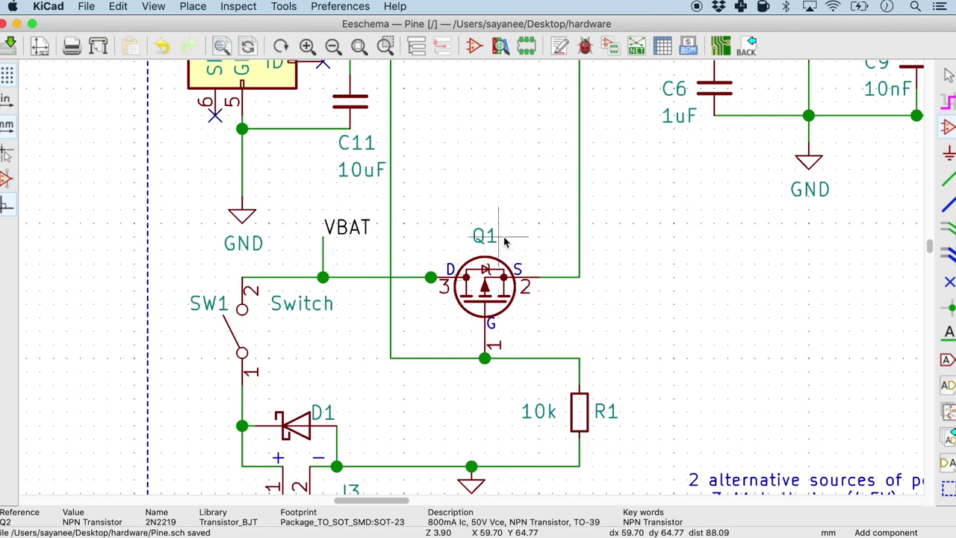
double_click(499, 291)
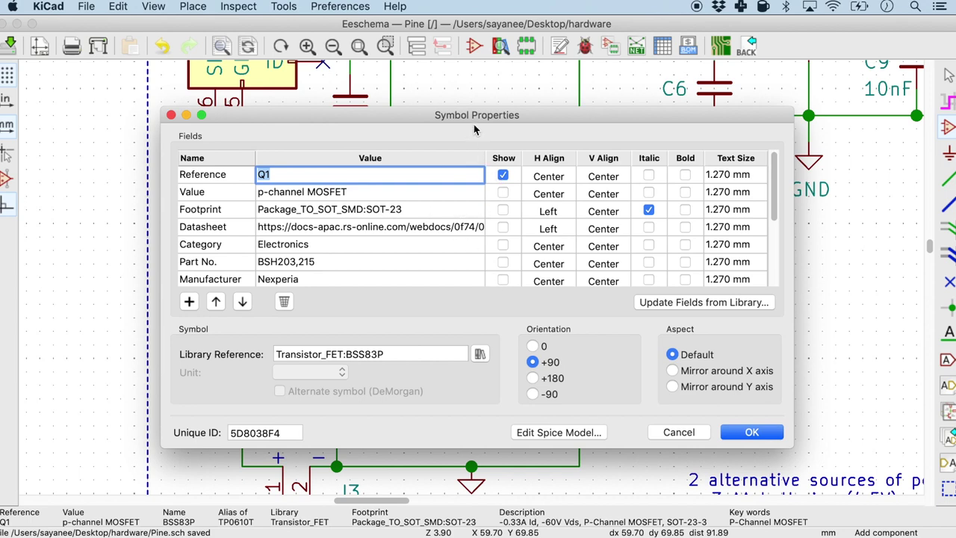
drag(476, 123, 471, 90)
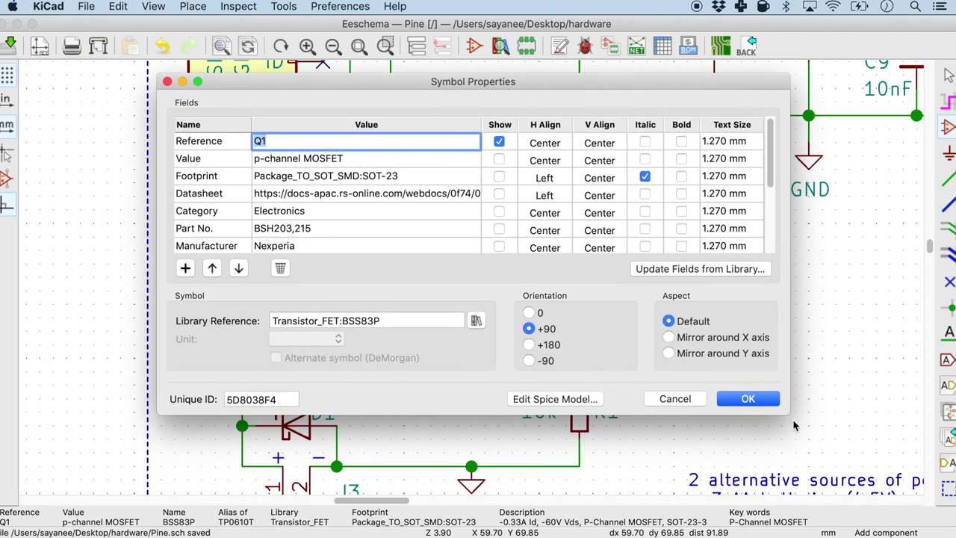
drag(786, 412, 813, 493)
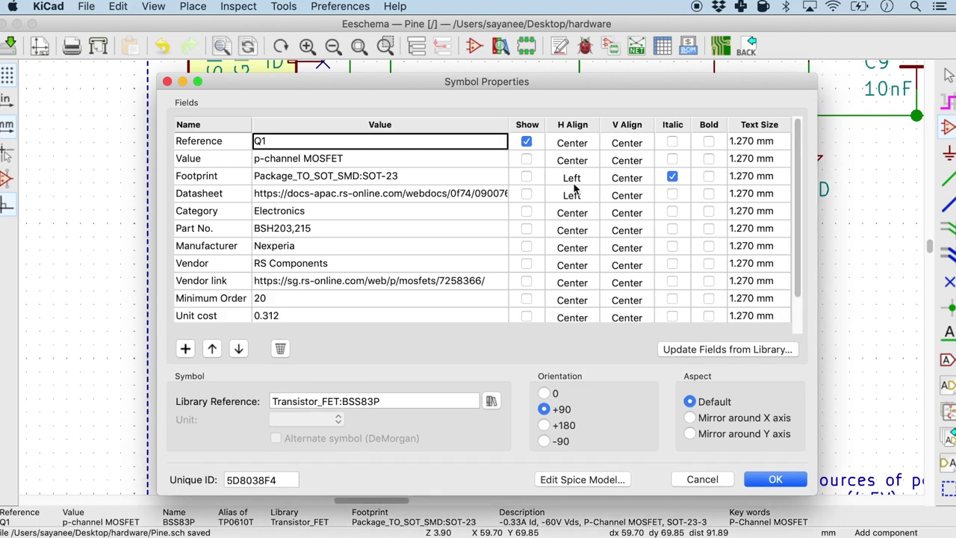
click(527, 160)
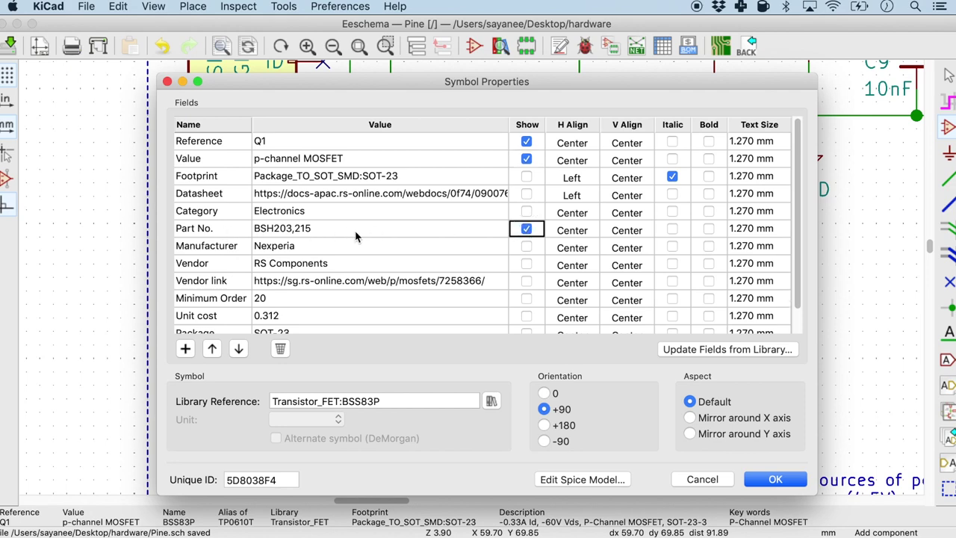
click(768, 485)
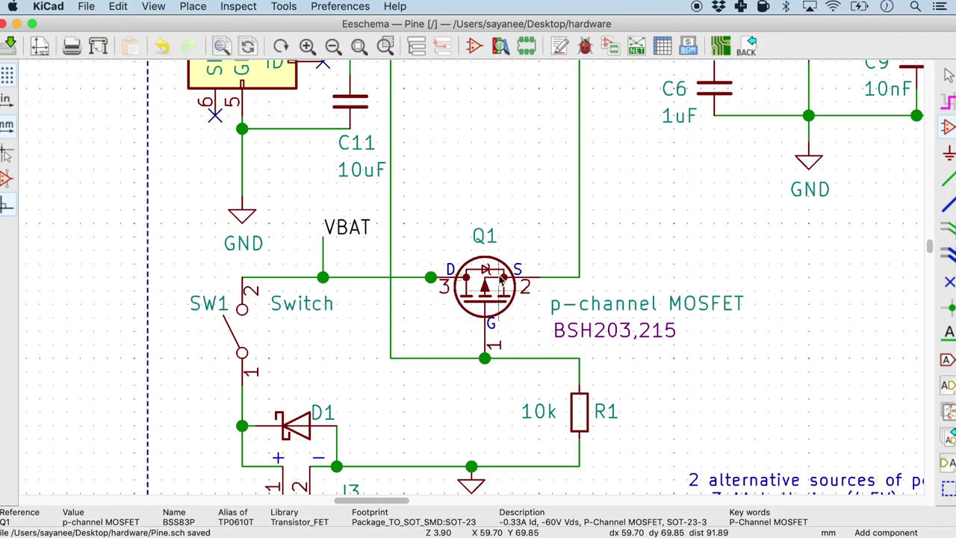
scroll(618, 320, down, 5)
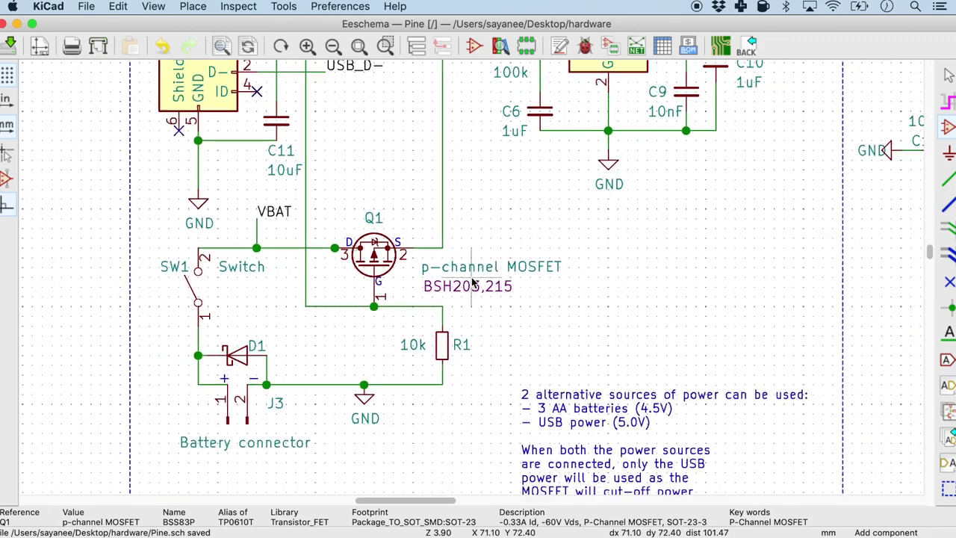
scroll(472, 282, up, 4)
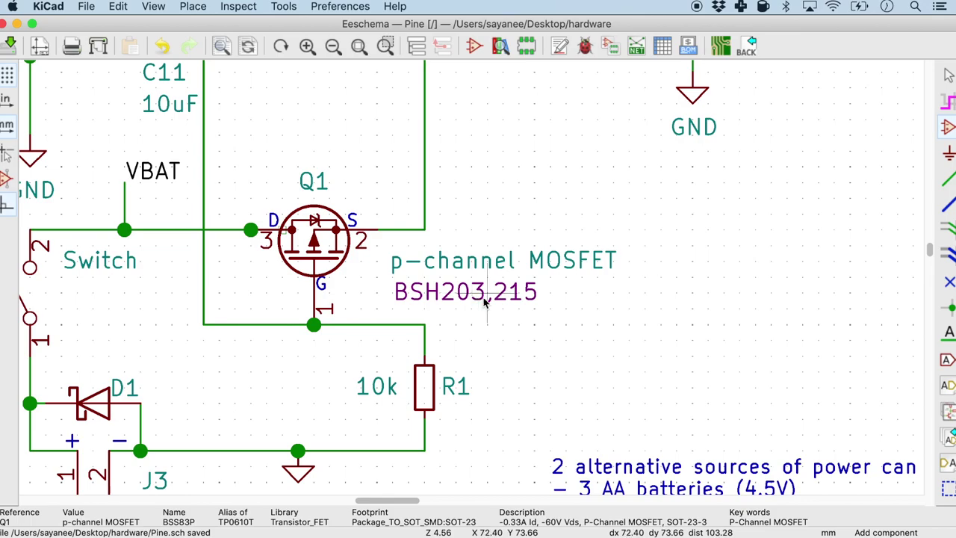
Make the part numbers visible on diodes D2 (MBR230LSFT1G) and D1
scroll(484, 301, down, 4)
scroll(485, 284, up, 5)
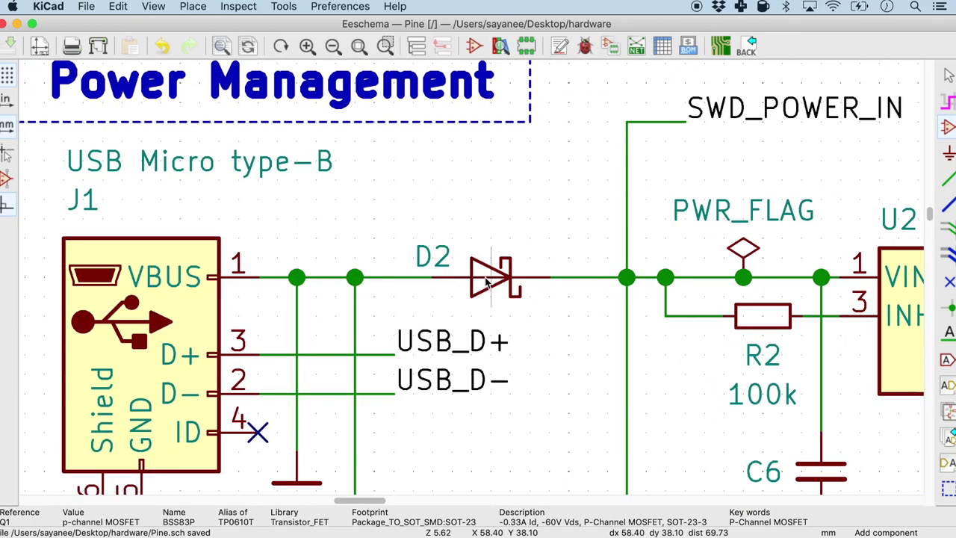
double_click(487, 281)
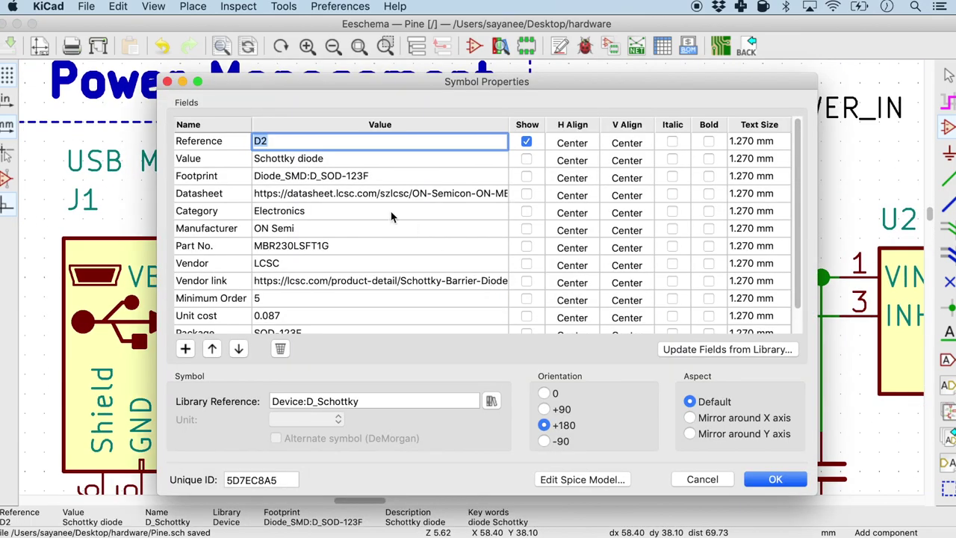
click(527, 160)
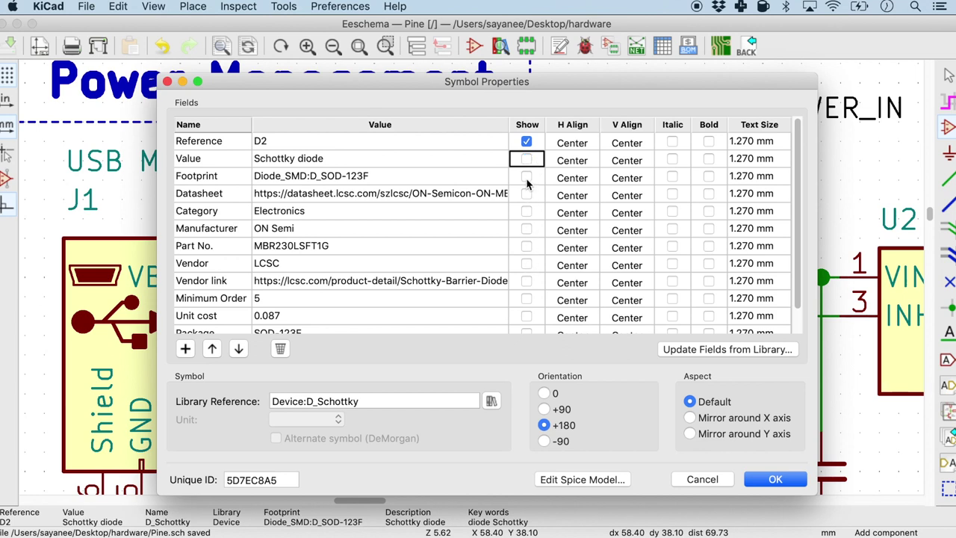
click(526, 246)
click(760, 482)
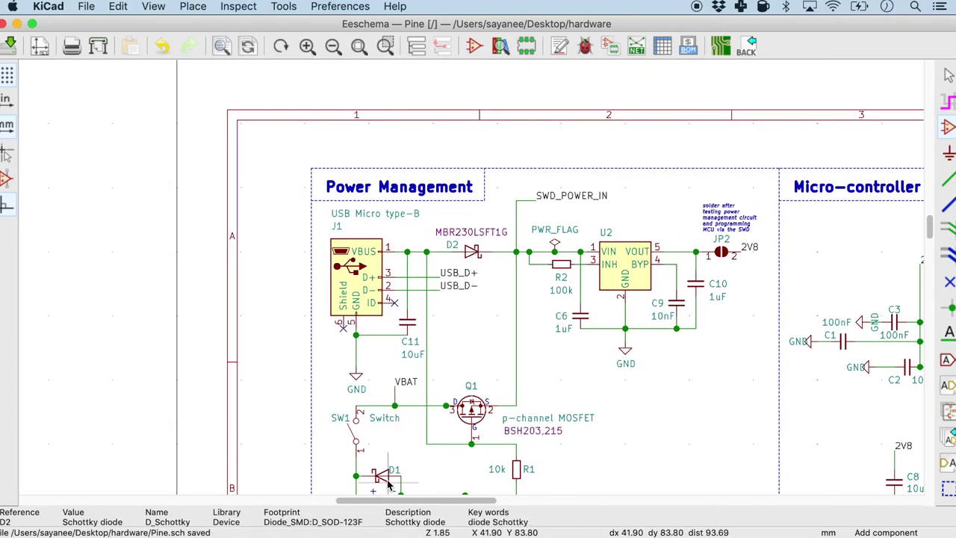
scroll(534, 277, up, 3)
double_click(534, 276)
click(527, 246)
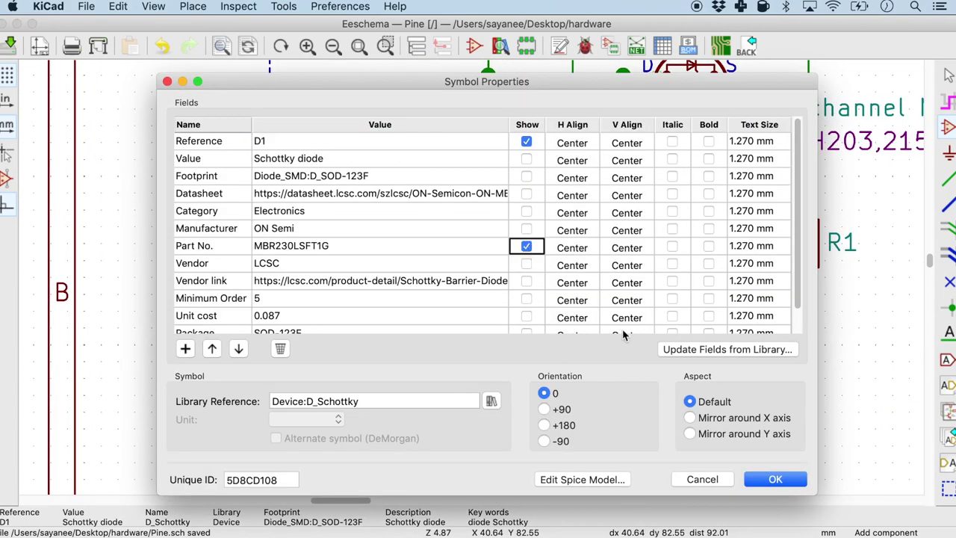
click(754, 479)
Show transistor Q2's NPN Transistor value alongside its BC817-25LT3G part number
scroll(750, 471, down, 5)
scroll(598, 374, down, 3)
scroll(472, 282, up, 5)
scroll(472, 283, up, 3)
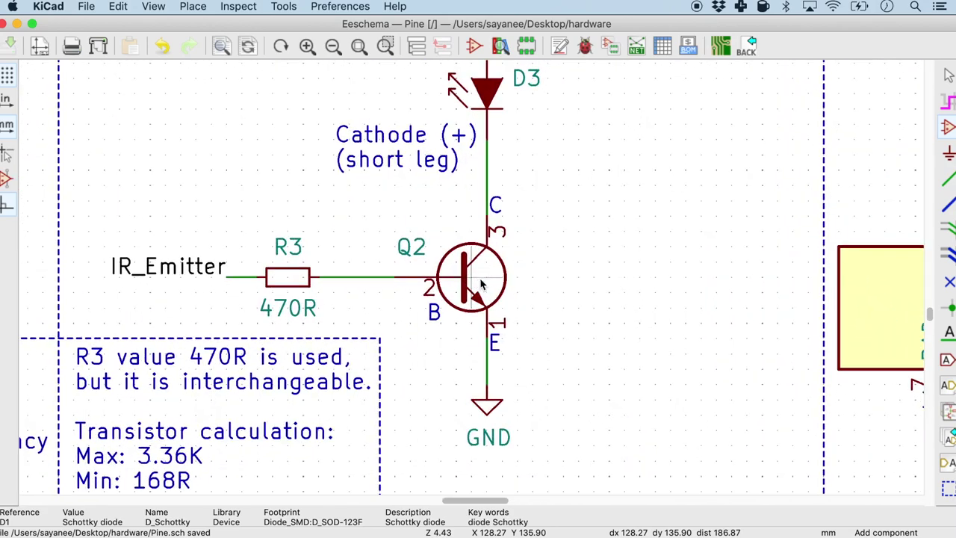
double_click(472, 283)
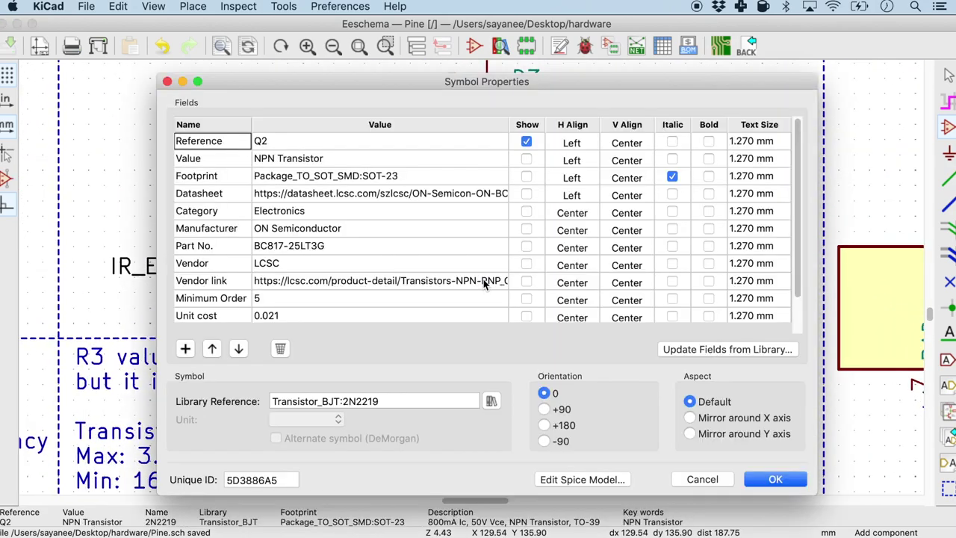
click(527, 160)
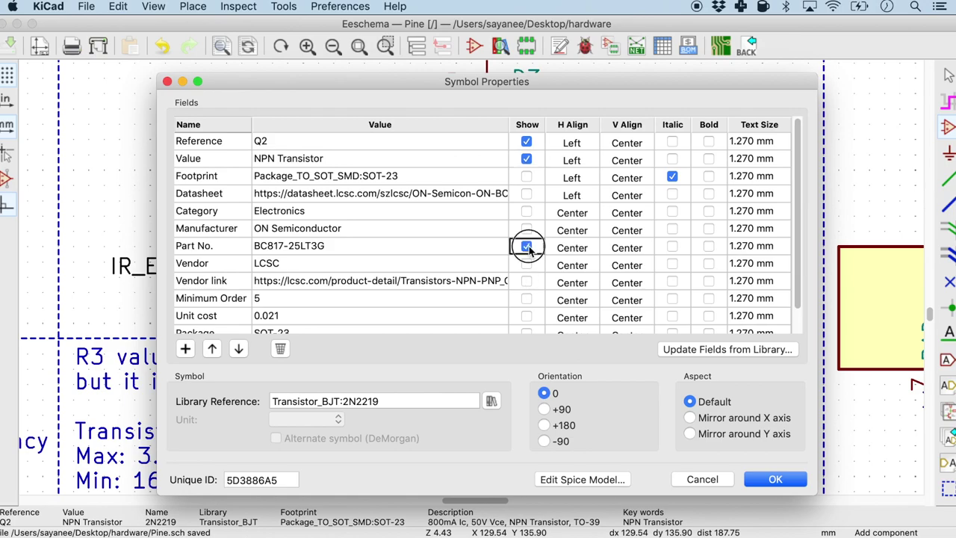
click(792, 481)
scroll(747, 448, down, 5)
Centre on the LEDs and show the LED Yellow value on LED D4
scroll(472, 282, up, 4)
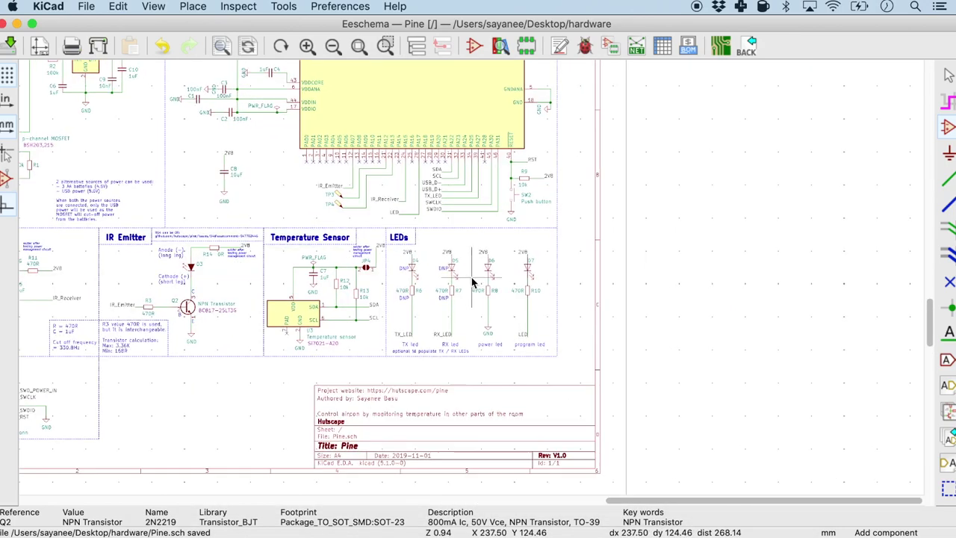
scroll(472, 283, up, 4)
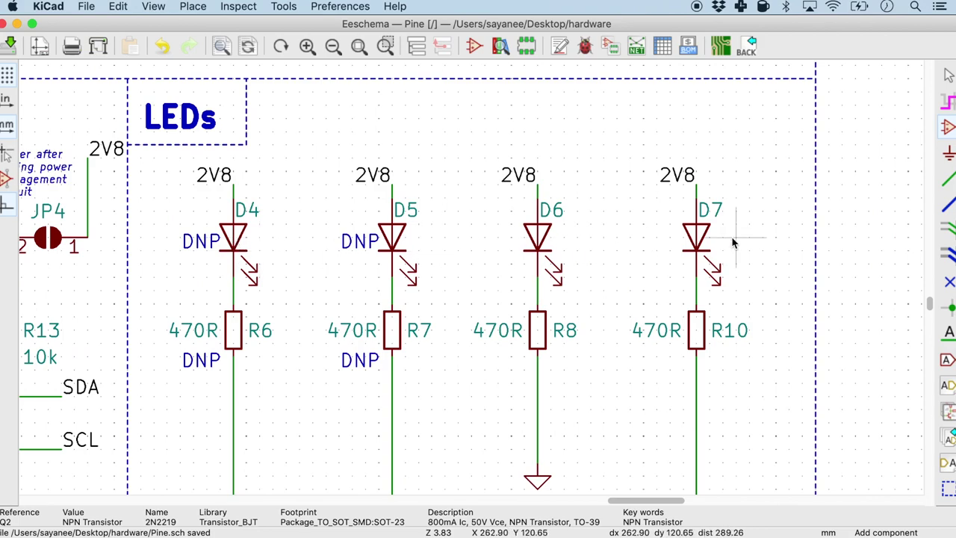
key(F4)
scroll(472, 282, down, 3)
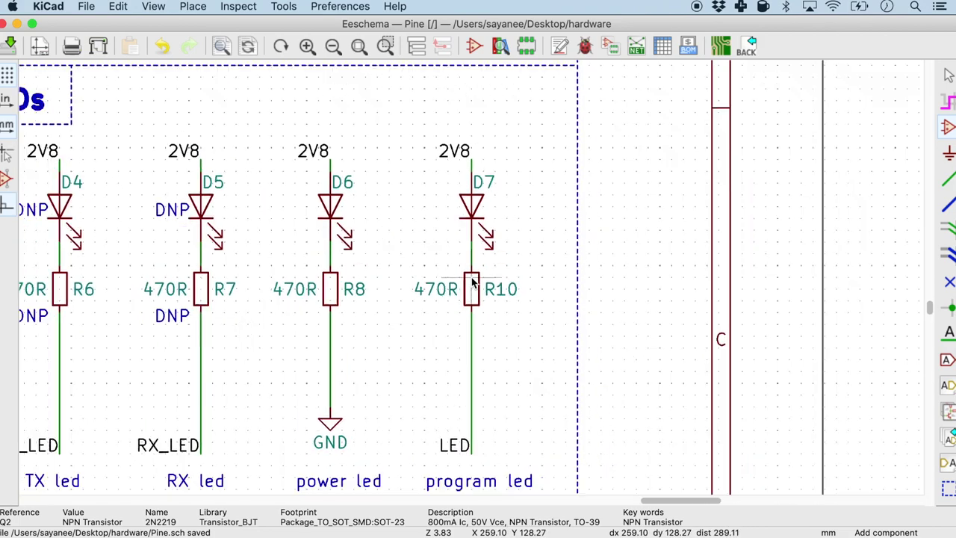
scroll(472, 282, up, 1)
scroll(472, 283, up, 1)
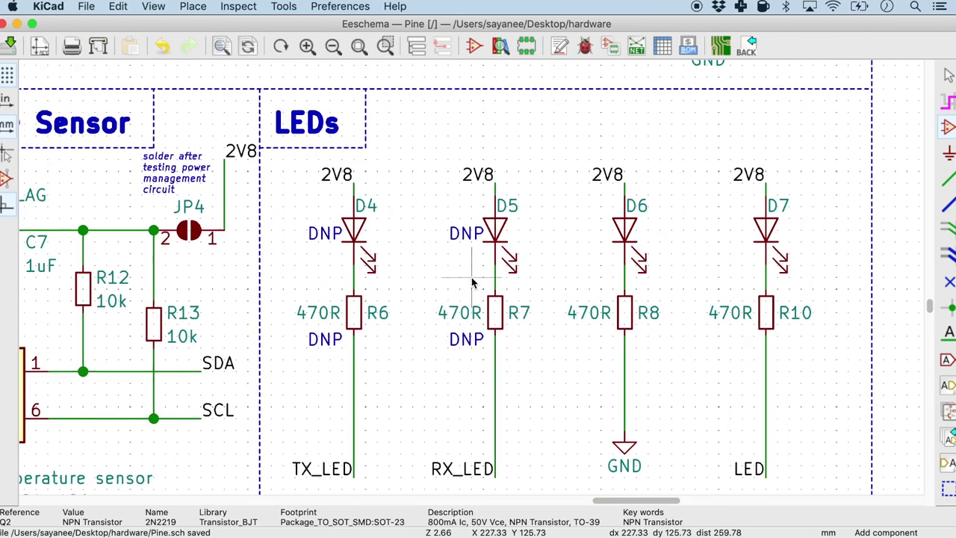
double_click(353, 231)
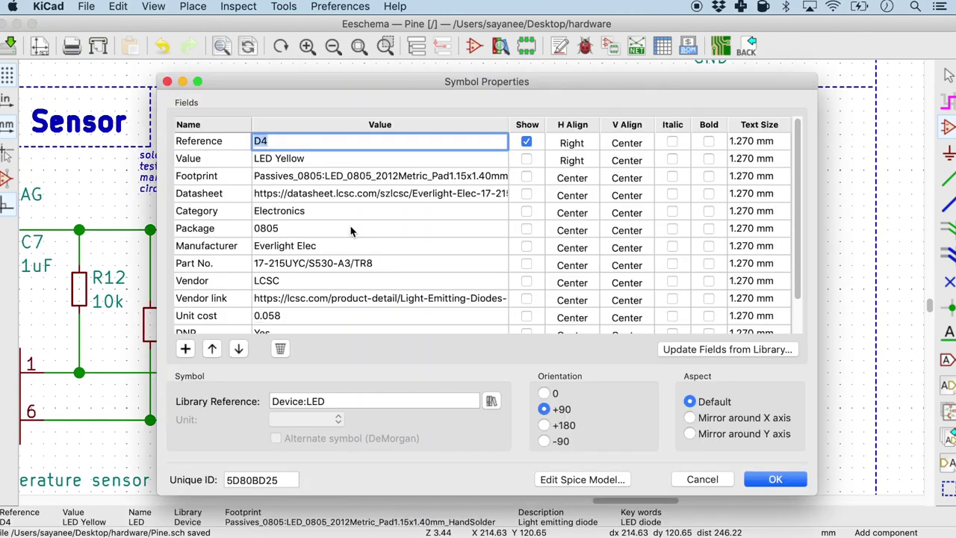
click(527, 160)
key(Return)
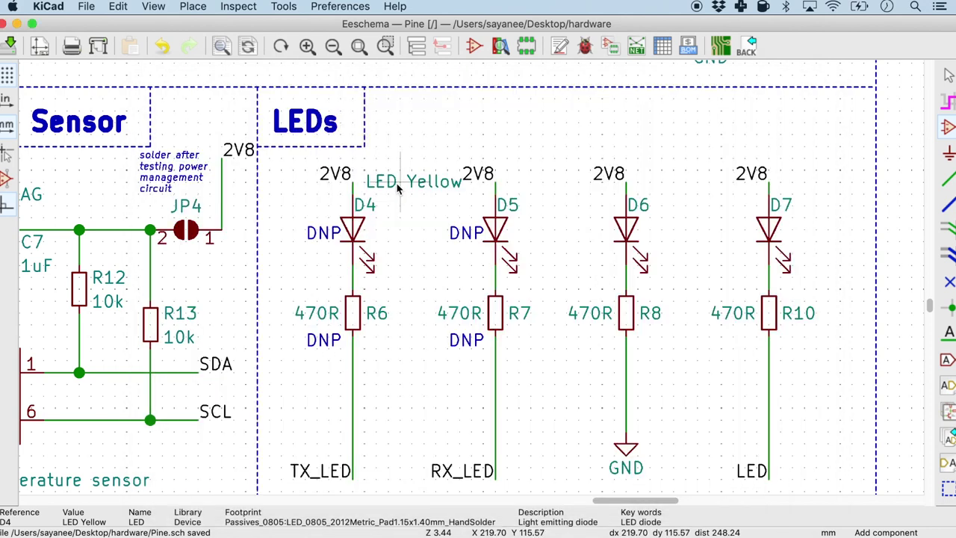
Show the LED Yellow value on LEDs D5, D6 and D7
double_click(498, 235)
click(526, 158)
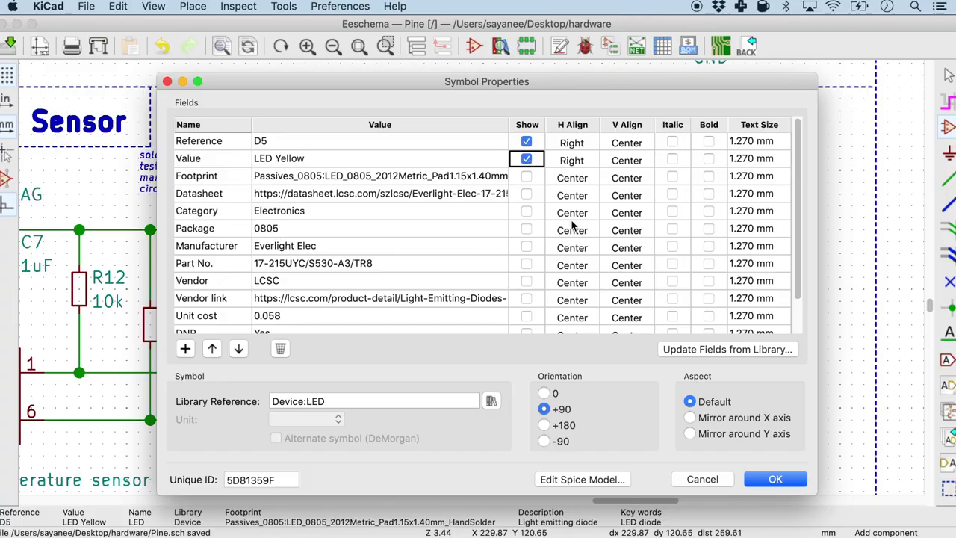
key(Return)
double_click(626, 230)
click(527, 159)
key(Return)
double_click(768, 230)
click(527, 158)
key(Return)
Return to the Power Management block and open regulator U2's properties
key(F4)
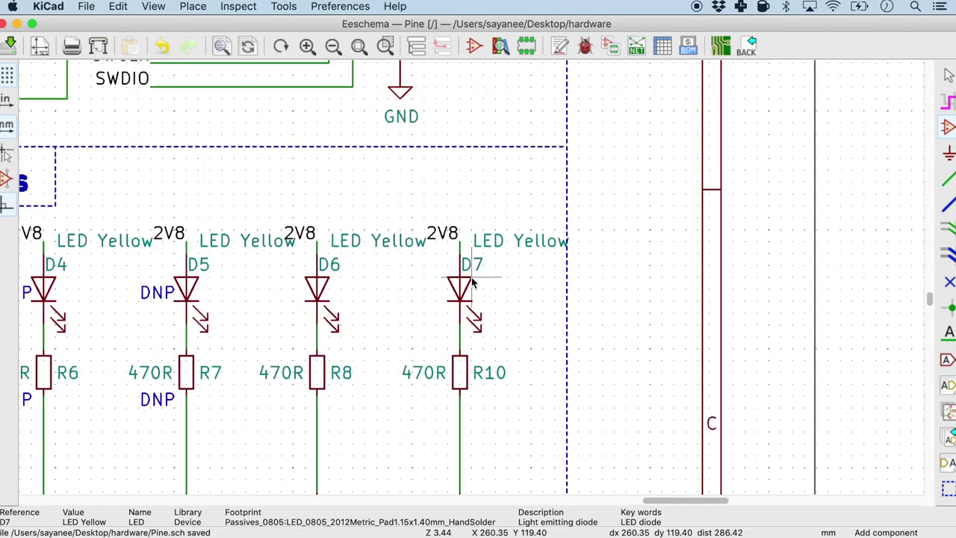
scroll(472, 282, down, 2)
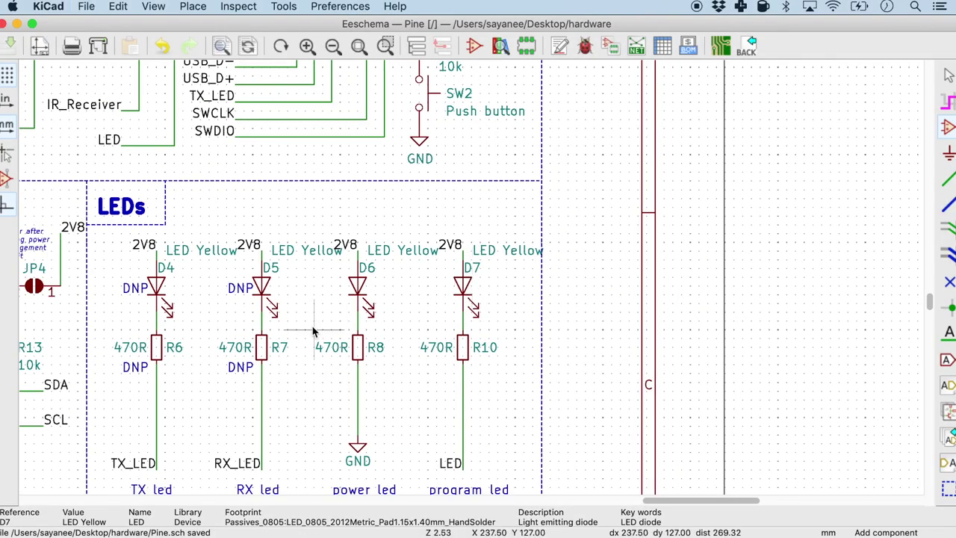
scroll(314, 331, down, 4)
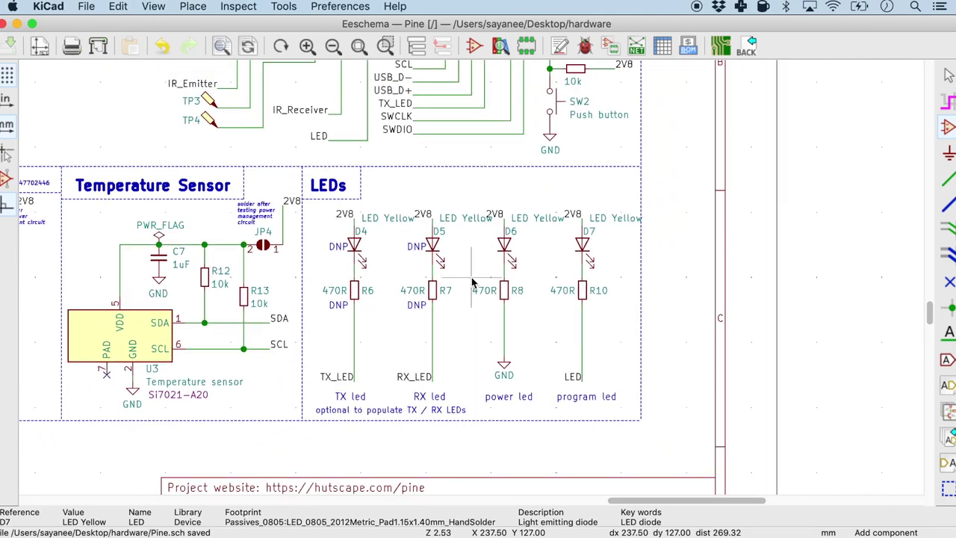
scroll(472, 283, down, 4)
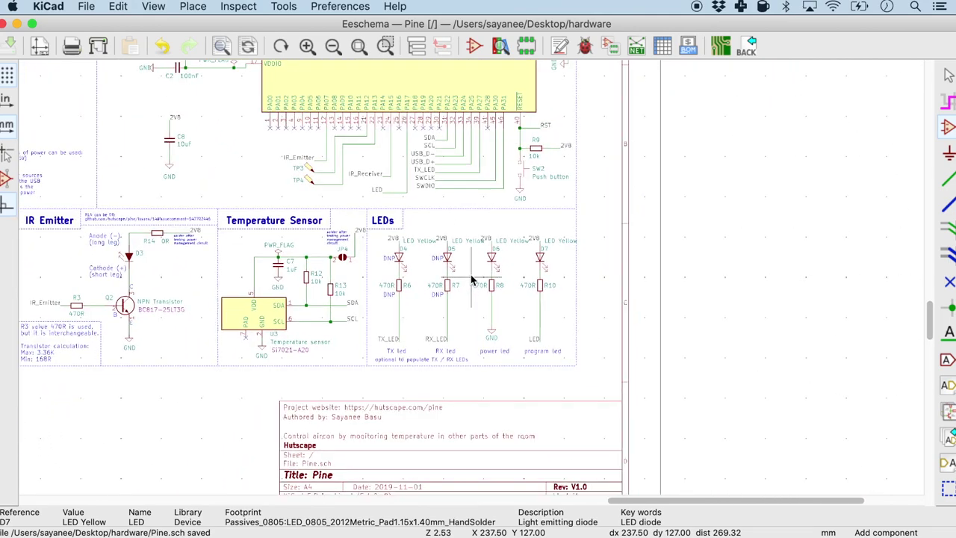
scroll(472, 283, up, 4)
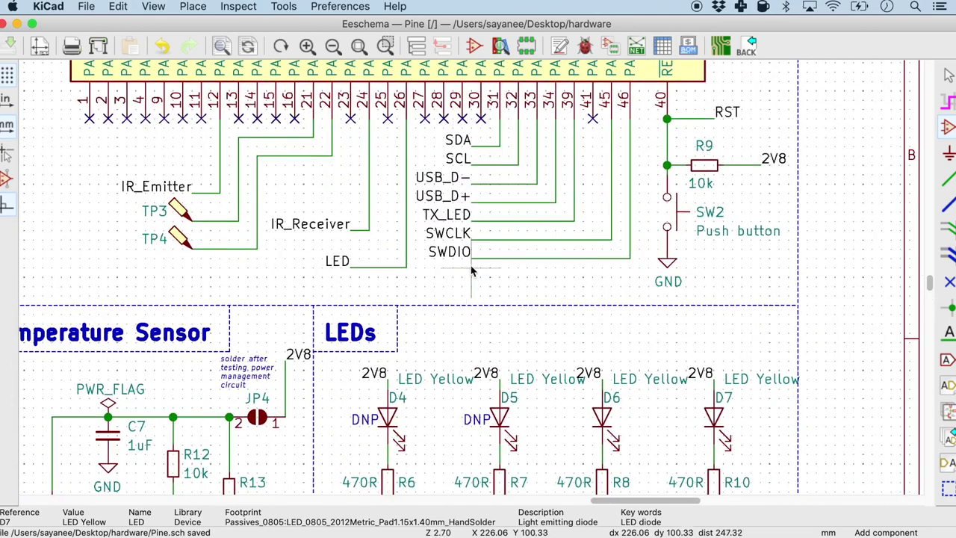
middle_drag(464, 234, 474, 280)
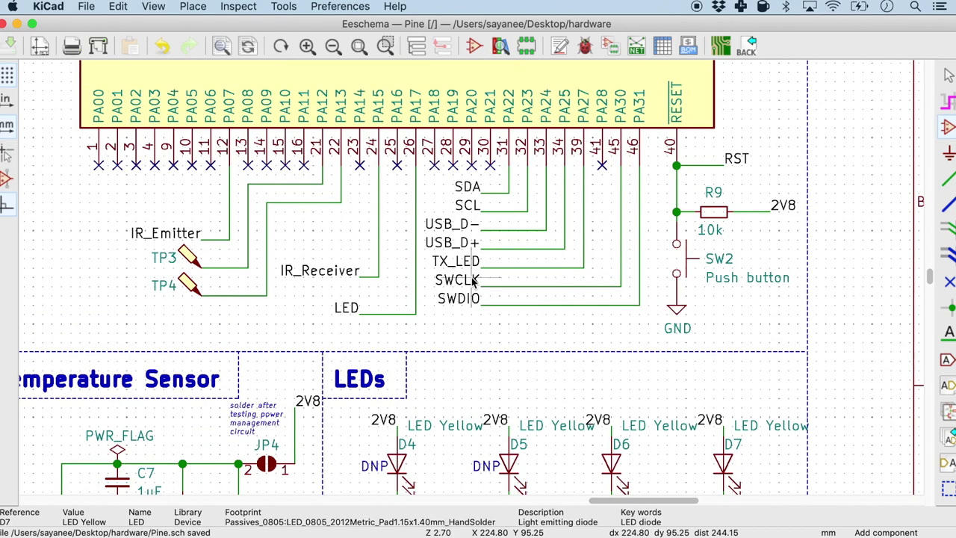
scroll(472, 282, down, 4)
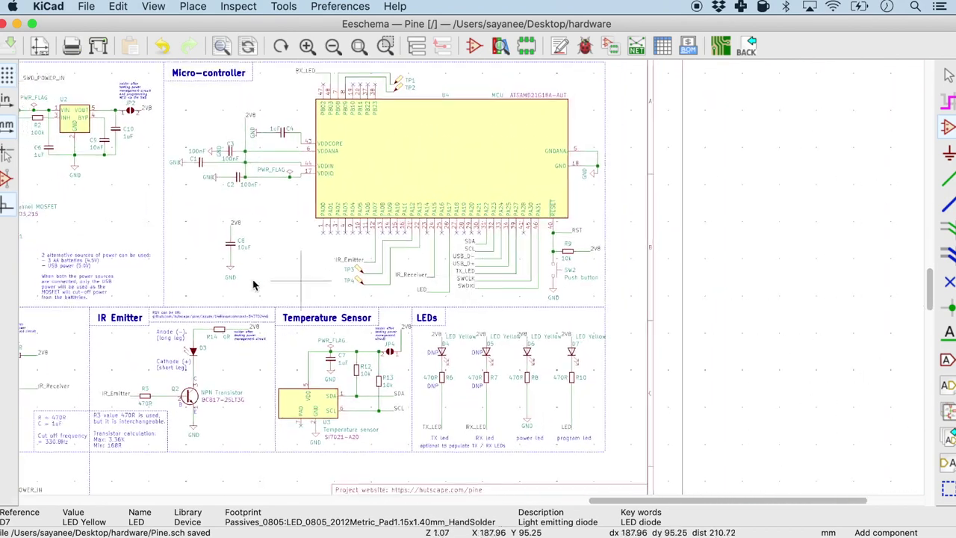
scroll(120, 183, up, 4)
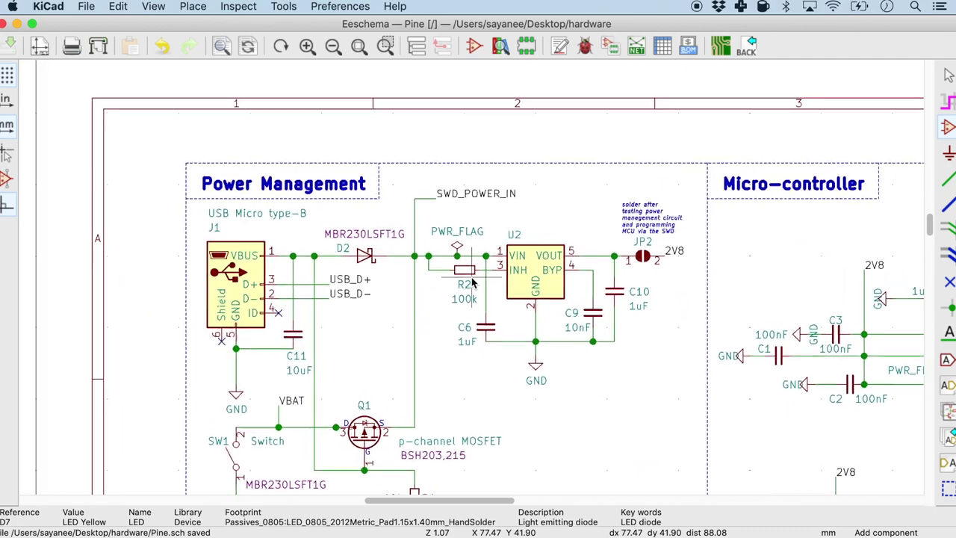
scroll(472, 282, up, 5)
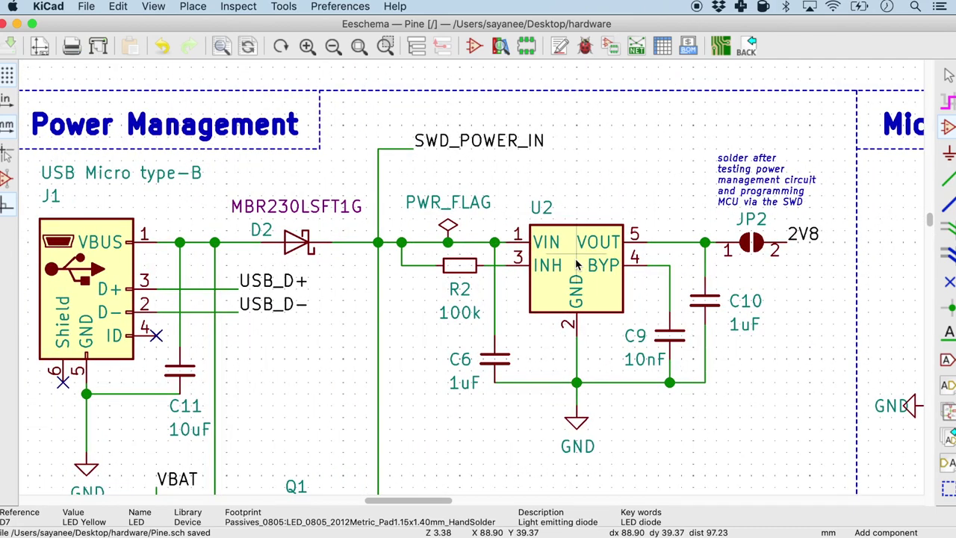
double_click(575, 264)
Show the values of regulator U2 (LDO) and IR receiver U1 on the schematic
click(527, 160)
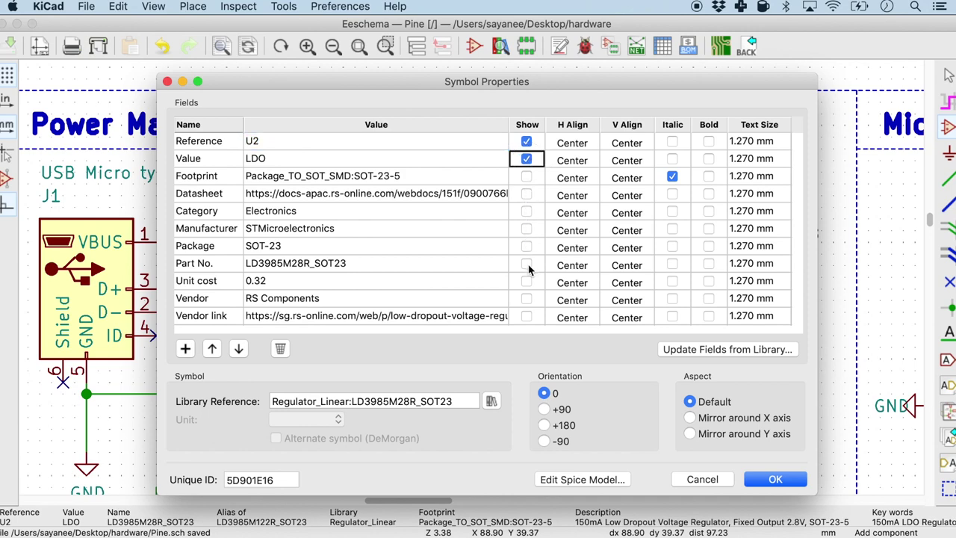
click(777, 479)
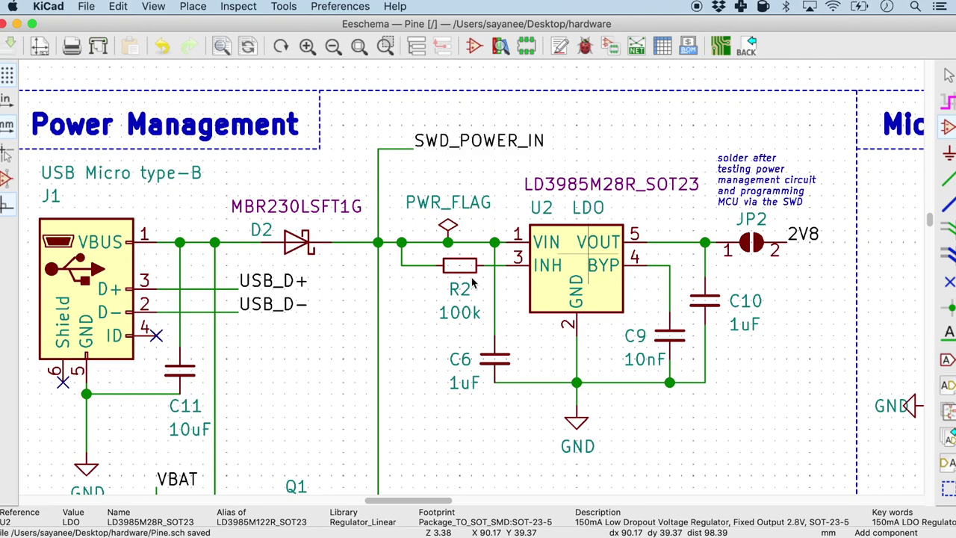
scroll(472, 282, down, 5)
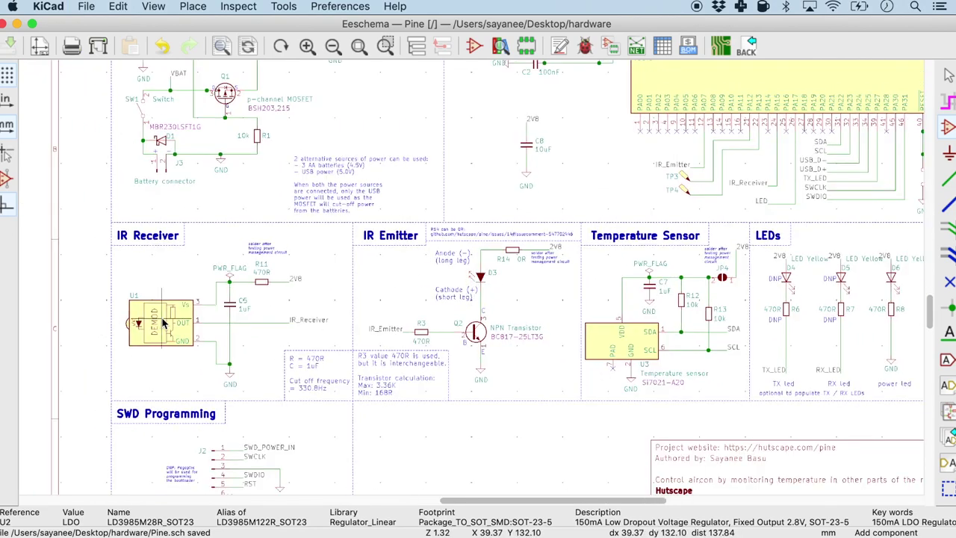
scroll(163, 323, up, 4)
double_click(472, 282)
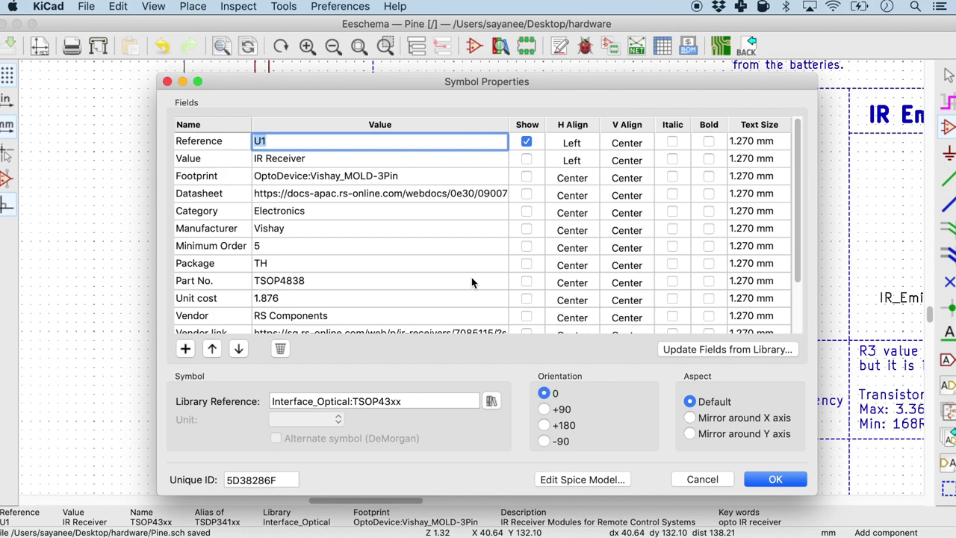
click(526, 159)
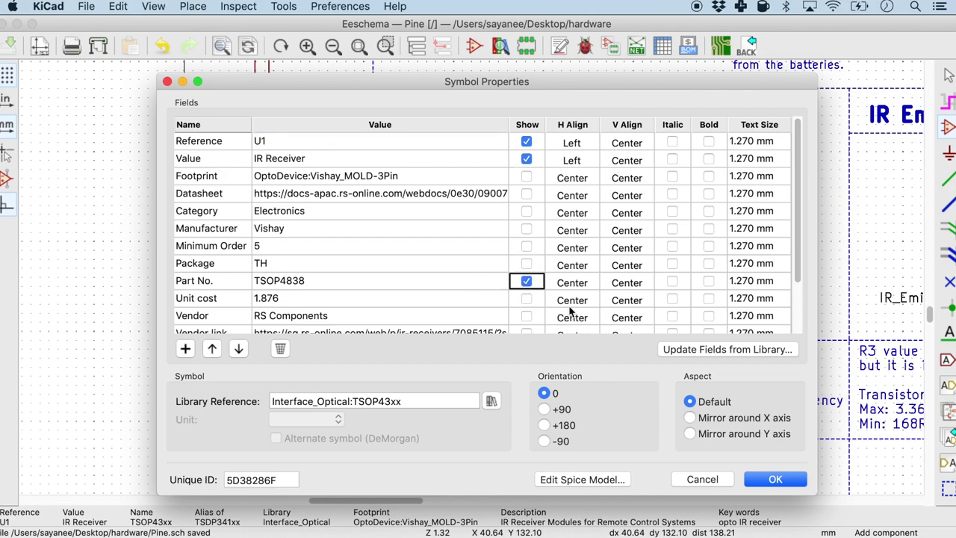
click(780, 479)
scroll(472, 282, down, 2)
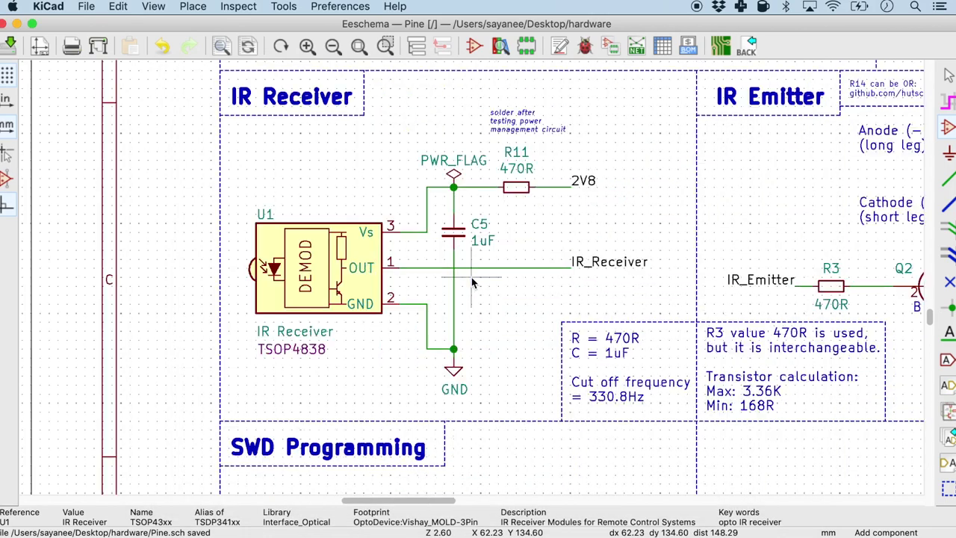
scroll(472, 282, down, 3)
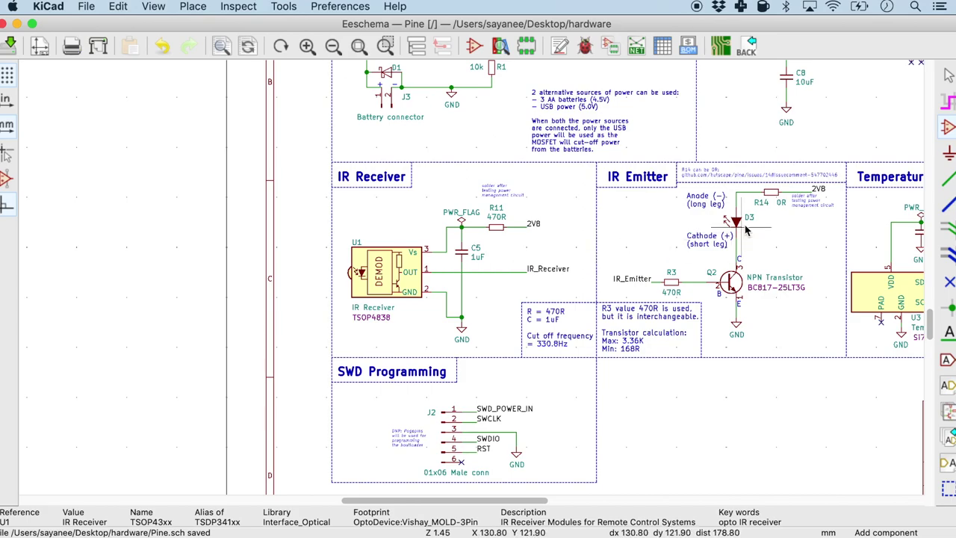
scroll(472, 282, up, 2)
scroll(472, 282, up, 3)
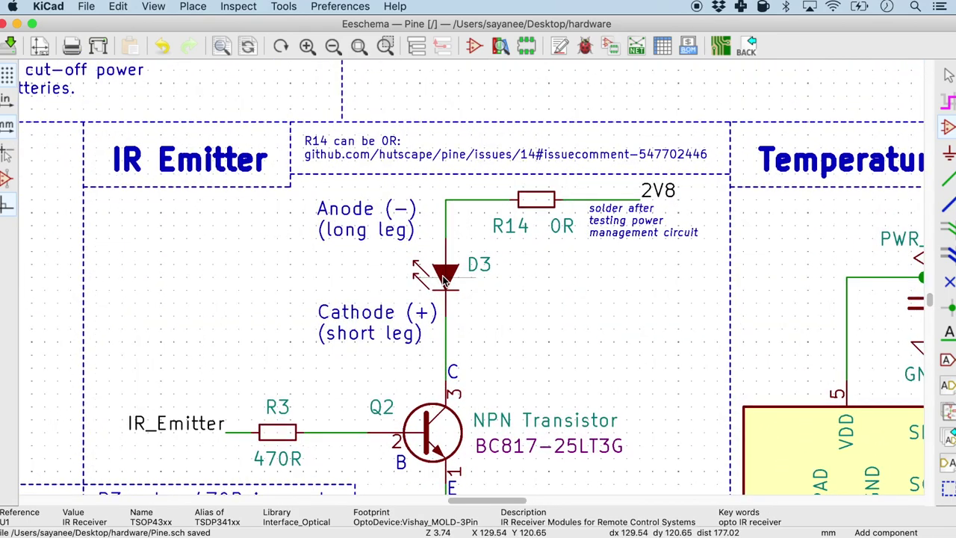
Show IR LED D3's part number SIR-56ST3F beneath its value
double_click(442, 278)
click(527, 160)
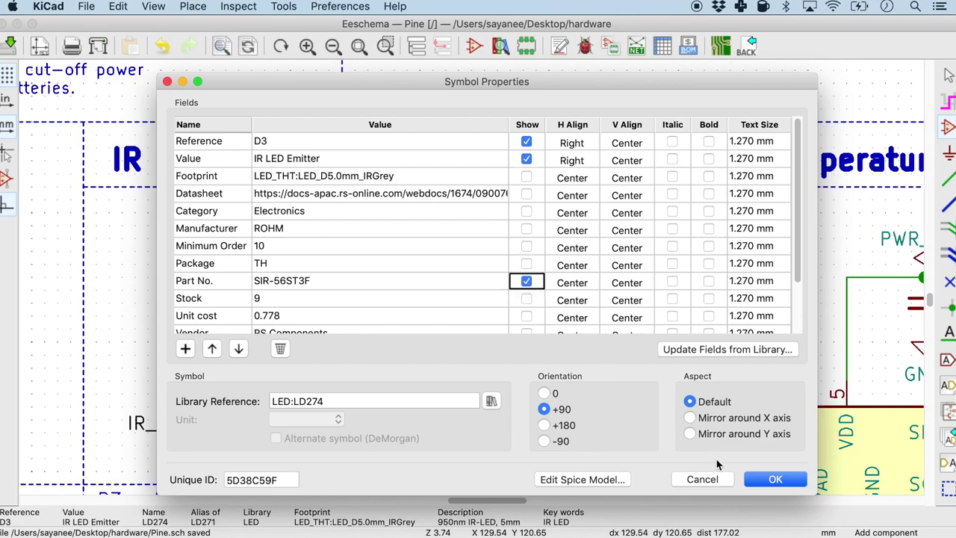
click(773, 479)
scroll(470, 281, down, 4)
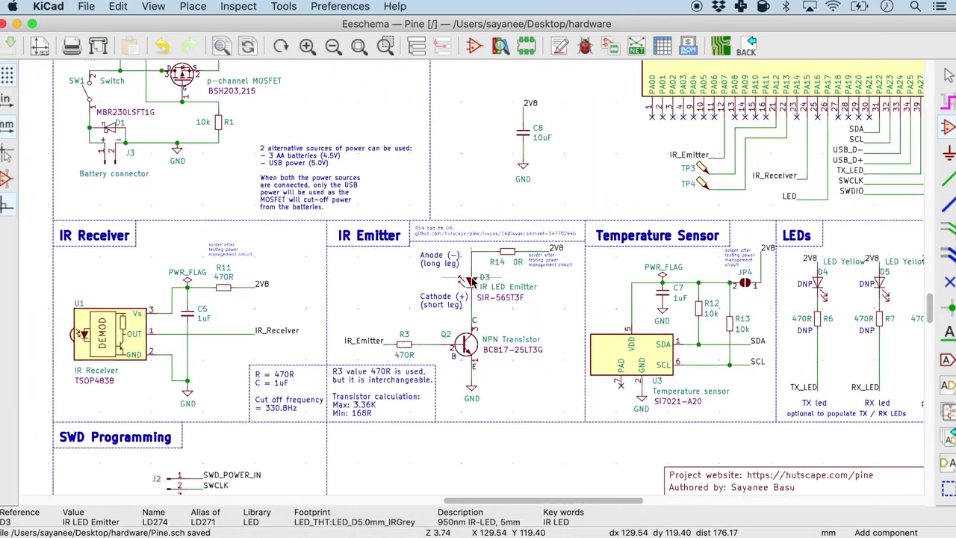
scroll(472, 283, up, 3)
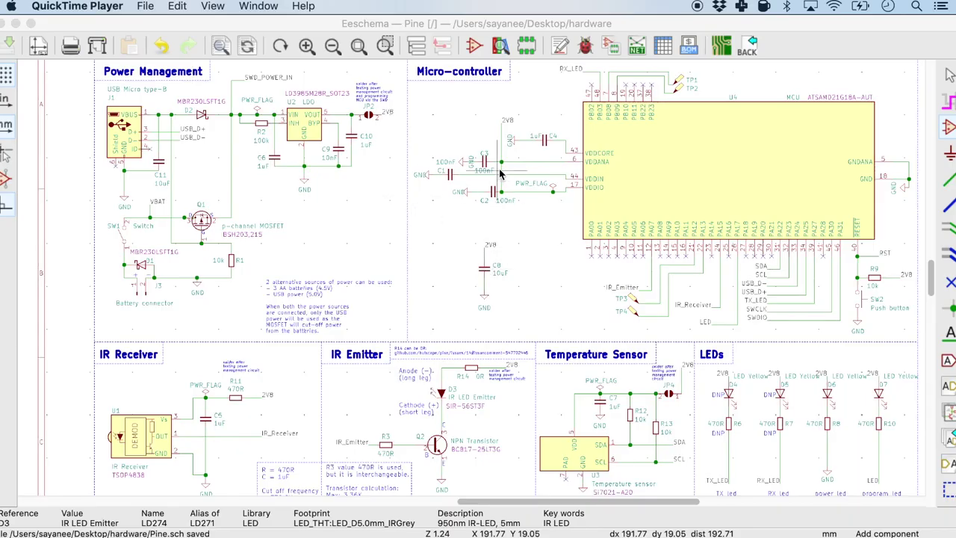
scroll(486, 179, up, 5)
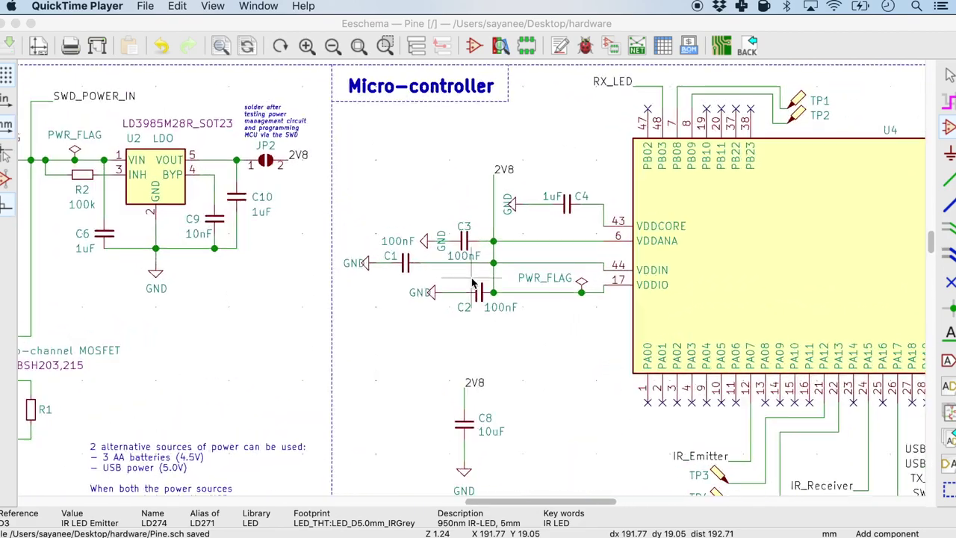
scroll(463, 291, up, 1)
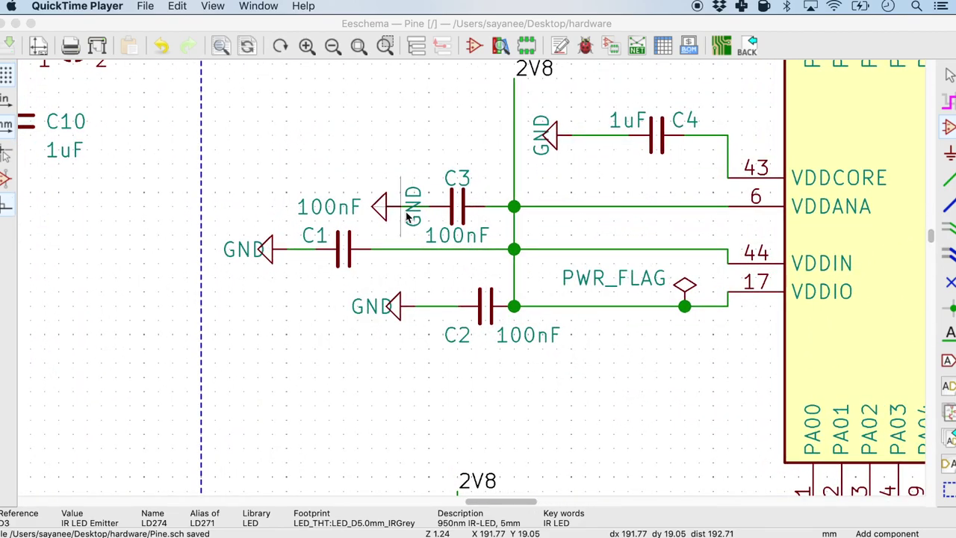
Turn the ground symbols at C3, C1 and C2 to point downward
click(397, 23)
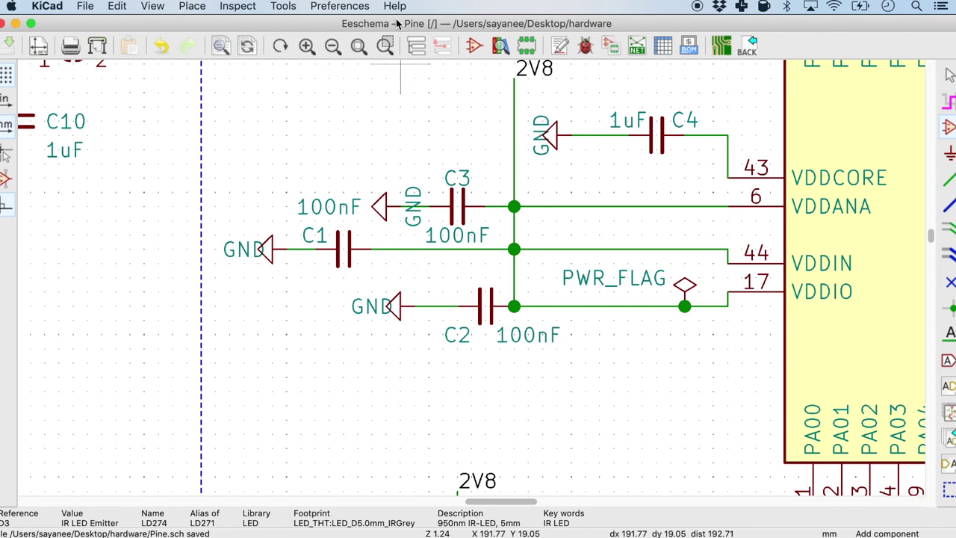
key(r)
click(401, 217)
key(m)
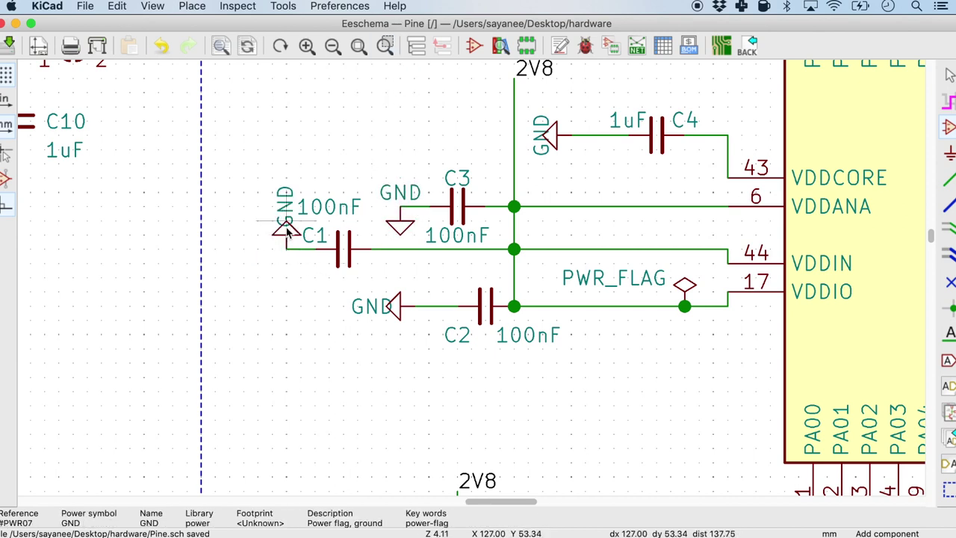
key(r)
click(273, 251)
key(m)
key(r)
click(403, 308)
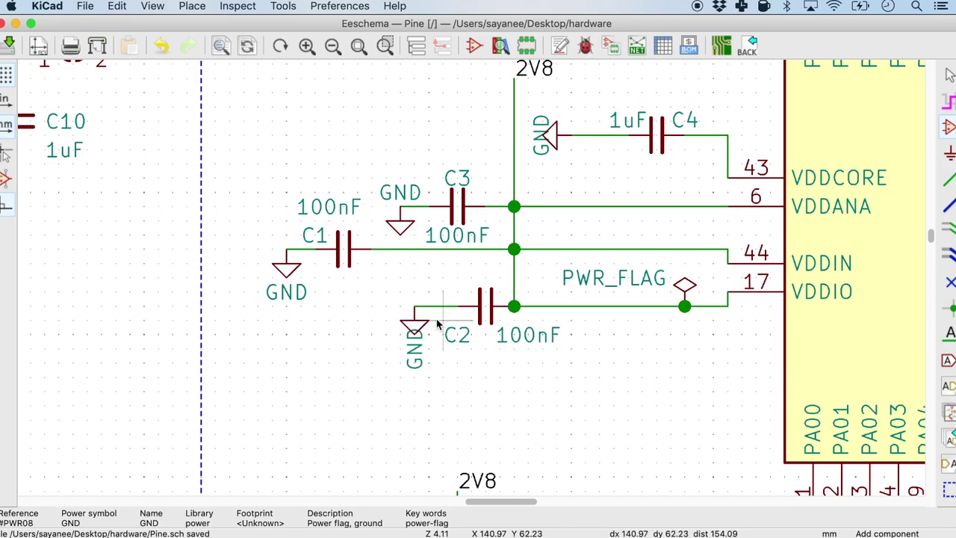
Rotate the ground symbols toward C4 and under the micro-controller's pin 18 to point down
scroll(523, 224, down, 4)
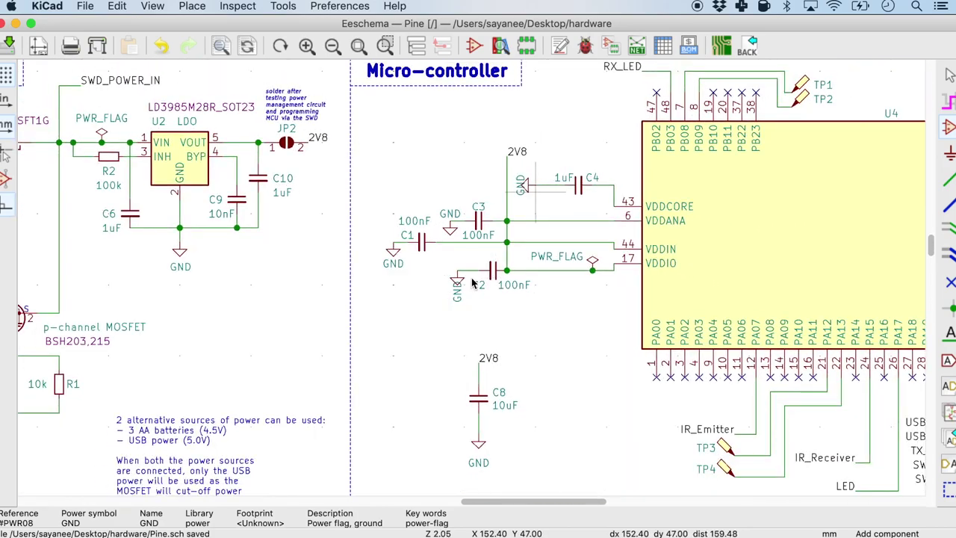
scroll(530, 198, up, 3)
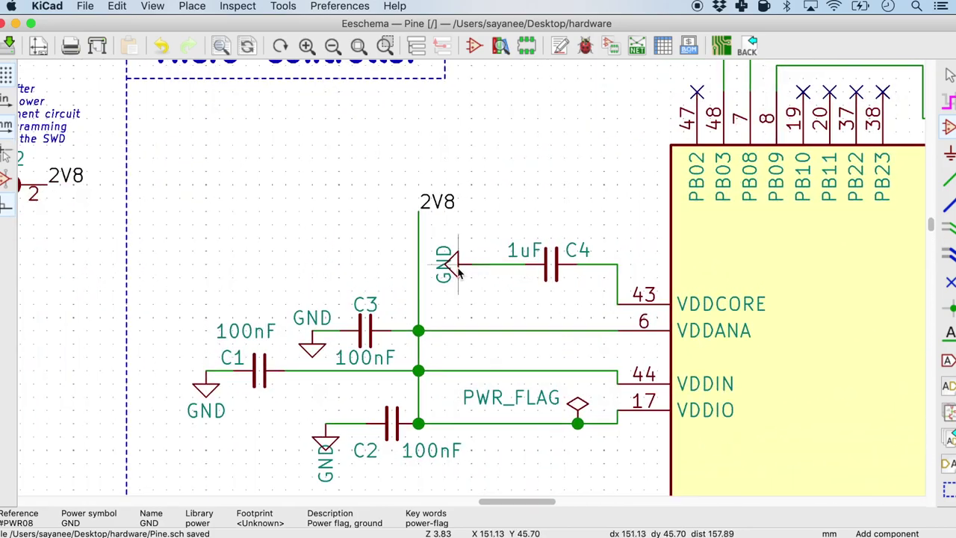
key(r)
key(r)
key(r)
scroll(485, 269, down, 3)
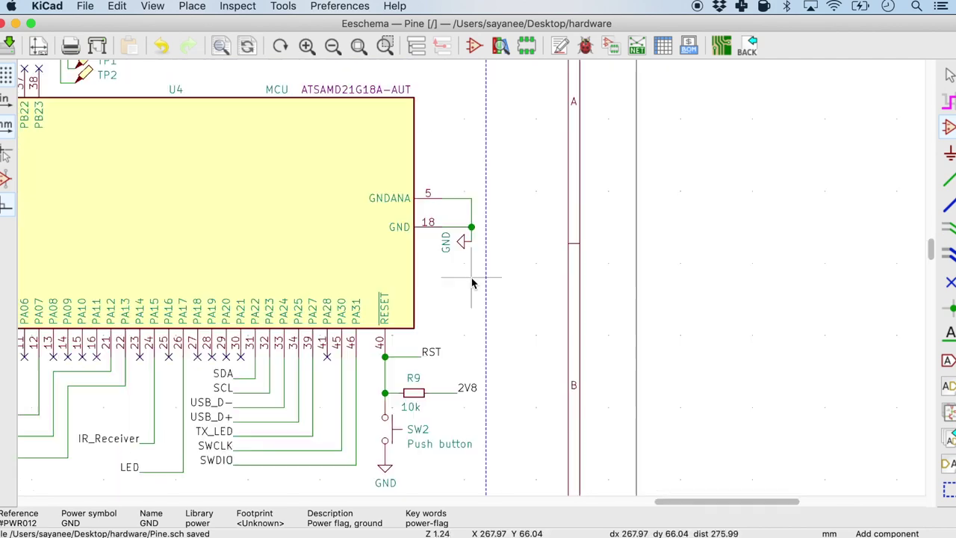
scroll(464, 243, up, 2)
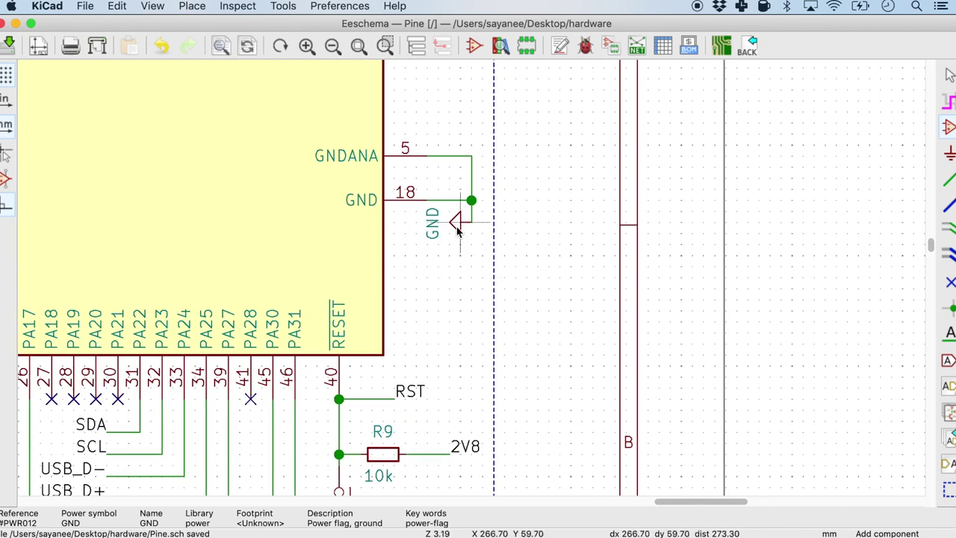
key(r)
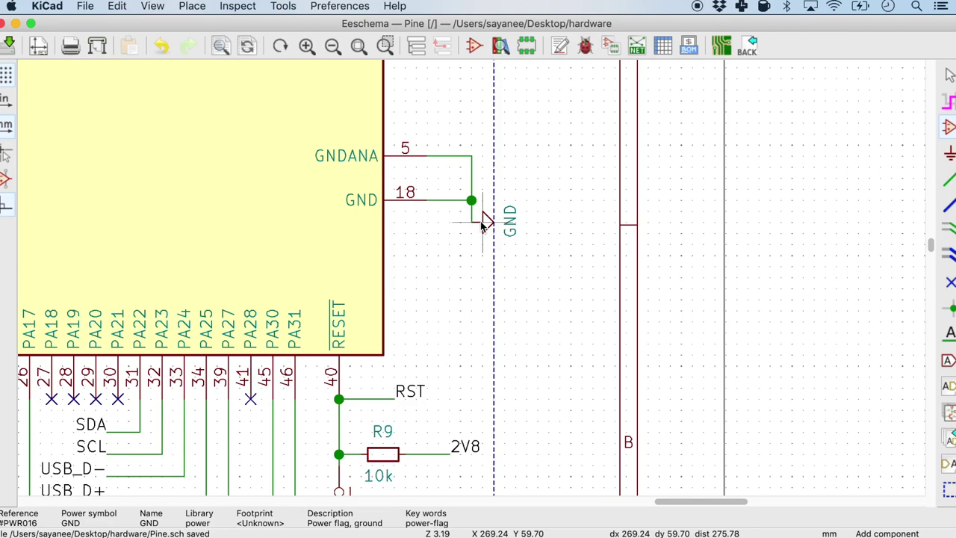
key(r)
click(471, 224)
Pan across the sheet and set down the last moved ground symbol
scroll(472, 283, down, 3)
scroll(472, 283, down, 5)
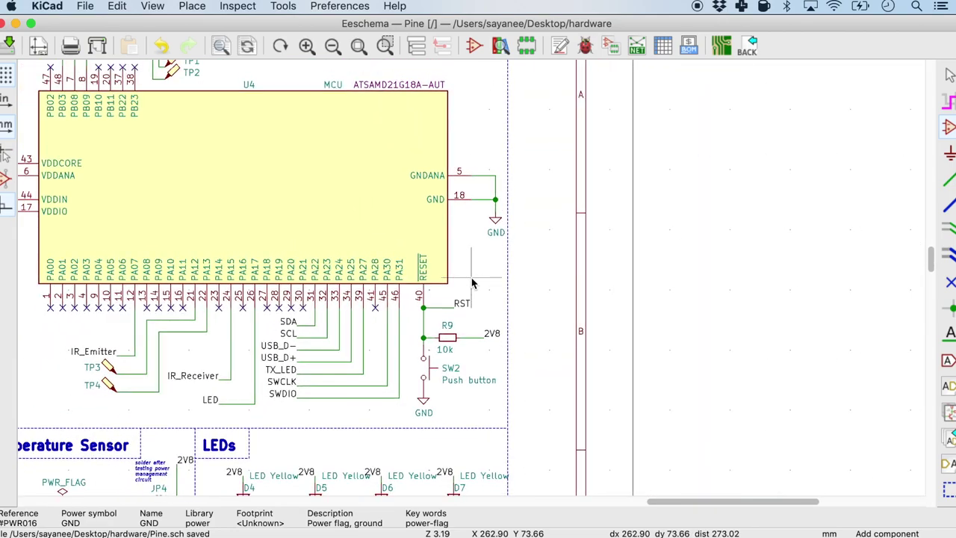
scroll(472, 283, left, 3)
scroll(472, 282, down, 2)
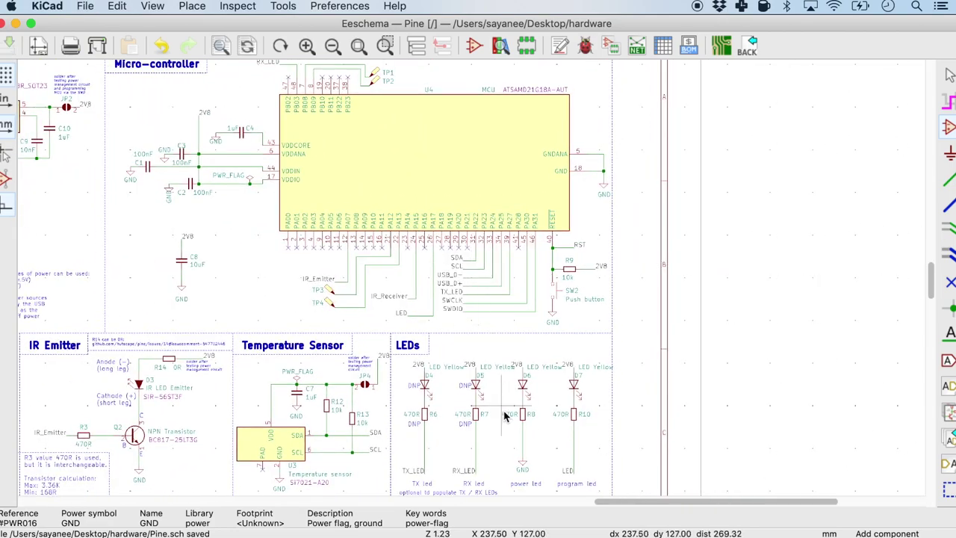
scroll(472, 282, down, 5)
scroll(473, 282, right, 2)
scroll(472, 282, up, 2)
scroll(472, 282, down, 3)
scroll(472, 283, left, 4)
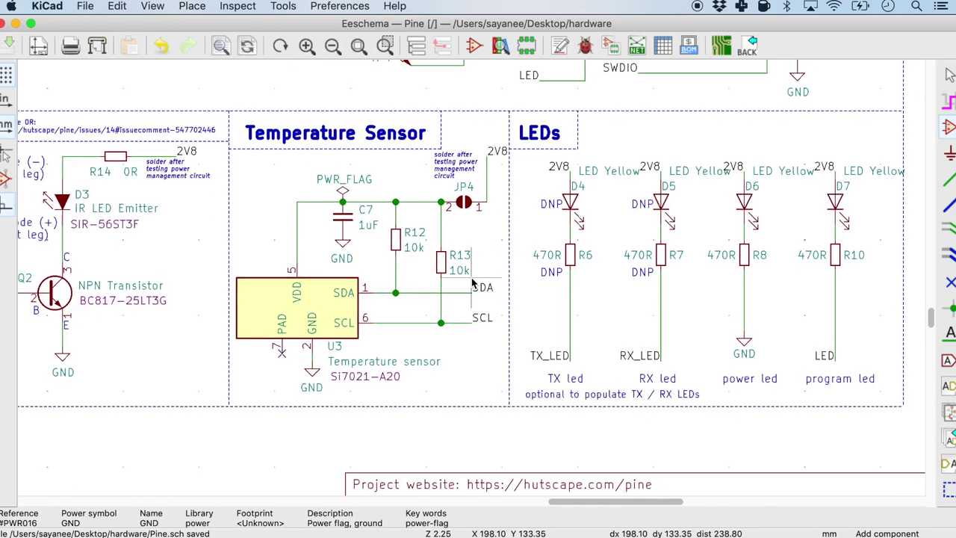
scroll(472, 282, left, 2)
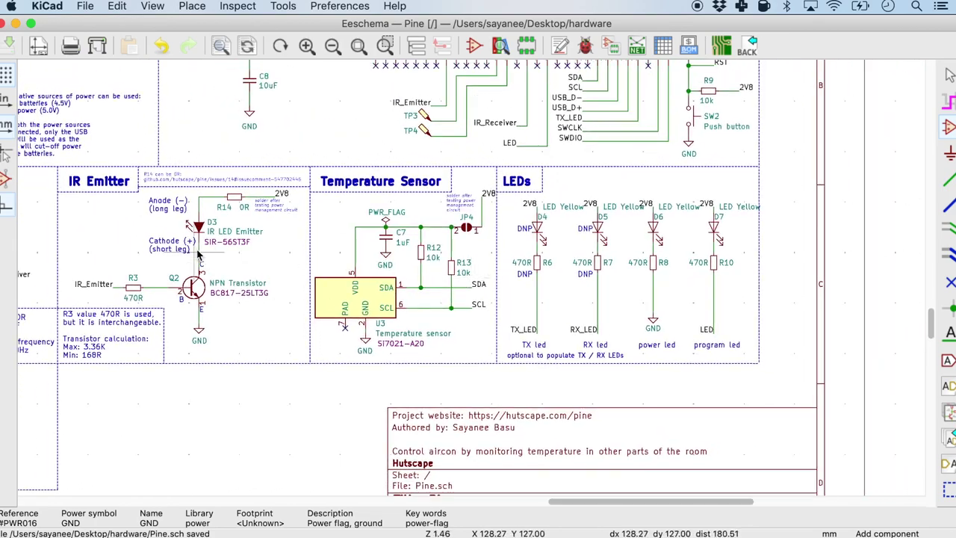
scroll(472, 283, down, 3)
scroll(472, 282, up, 1)
scroll(472, 282, left, 1)
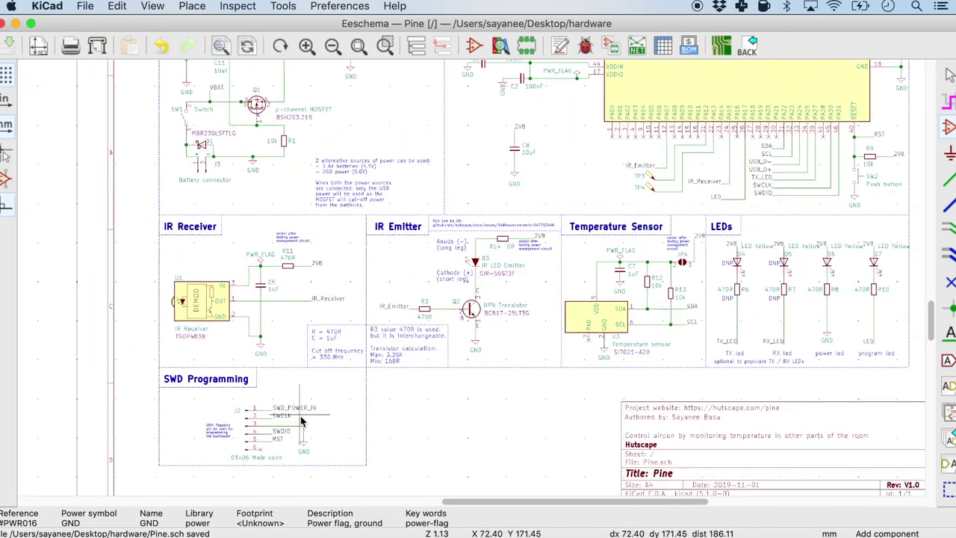
scroll(295, 428, up, 2)
scroll(472, 283, up, 3)
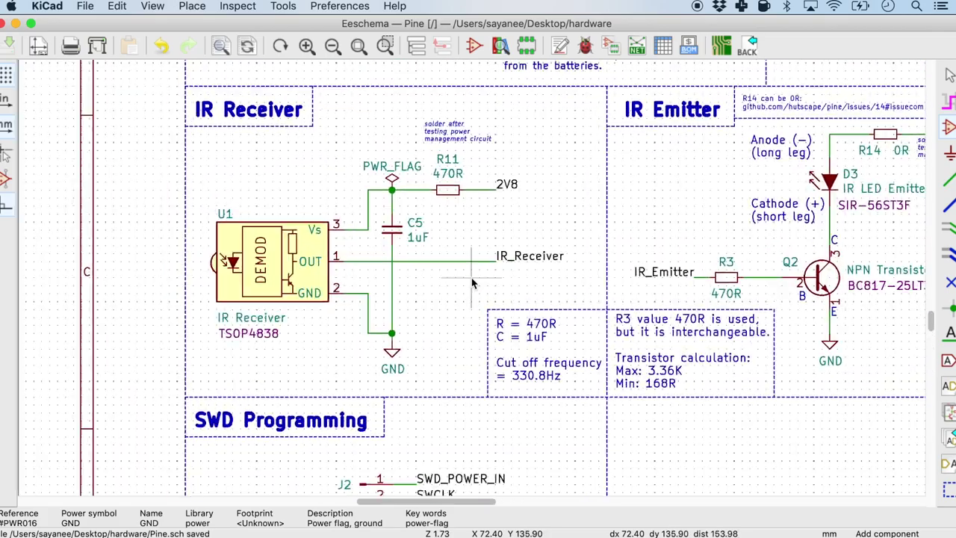
scroll(473, 282, down, 2)
scroll(472, 283, down, 2)
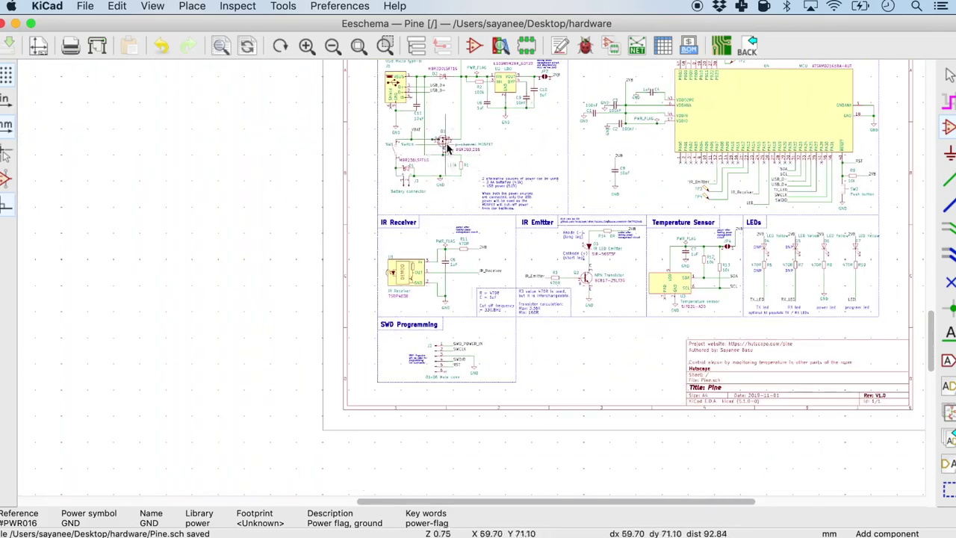
scroll(472, 283, up, 4)
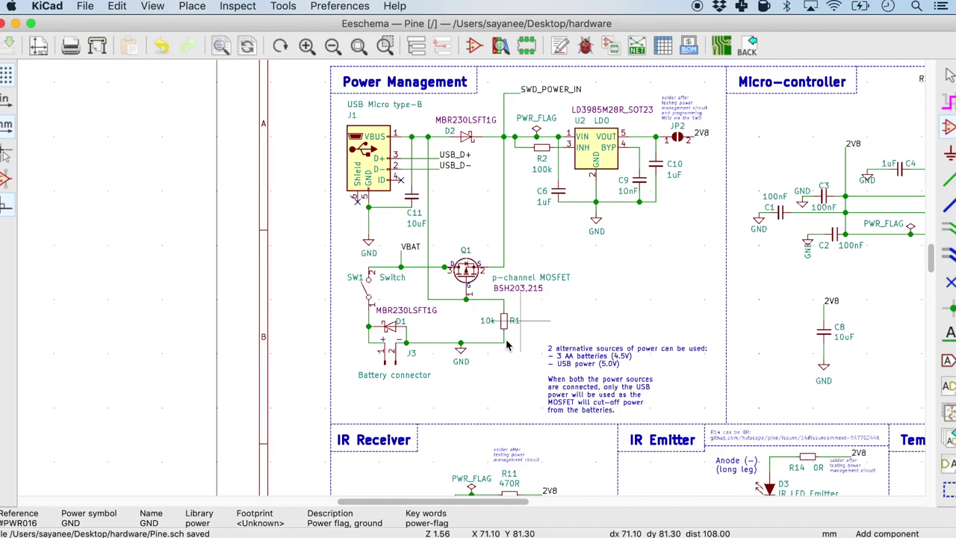
click(463, 357)
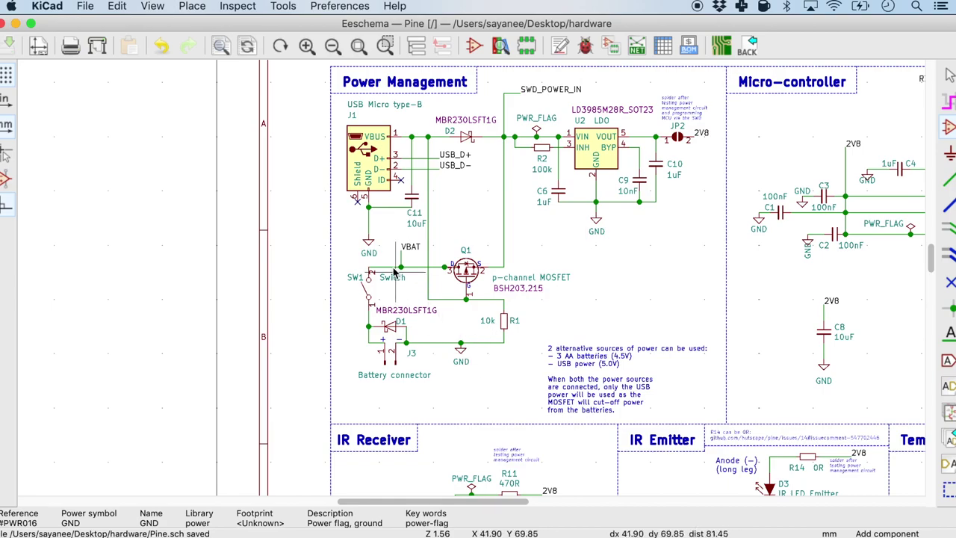
scroll(618, 351, down, 3)
scroll(472, 283, up, 5)
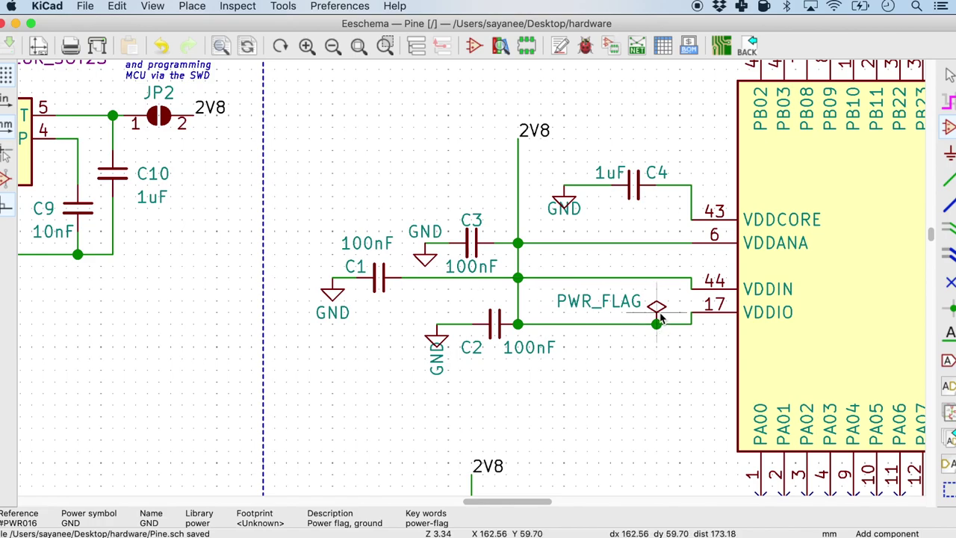
click(657, 309)
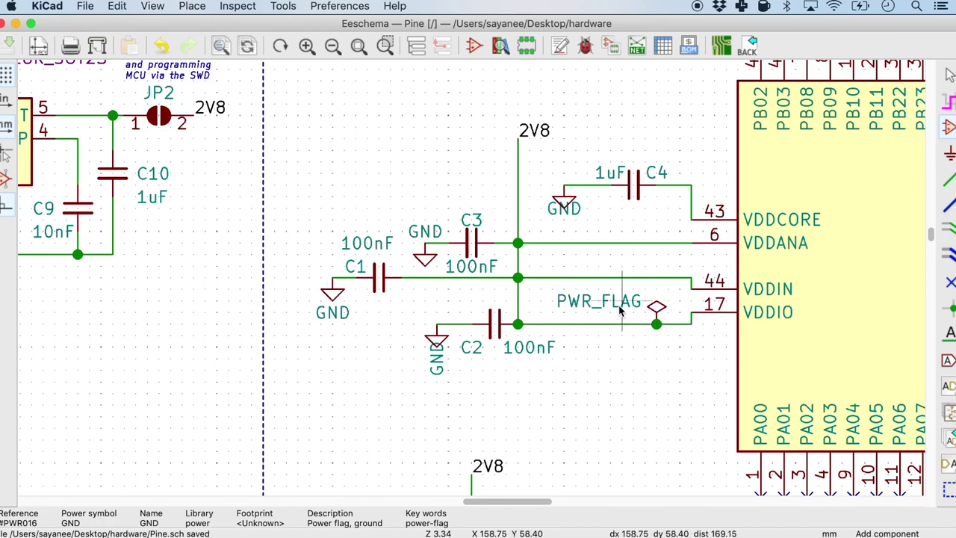
scroll(619, 310, down, 5)
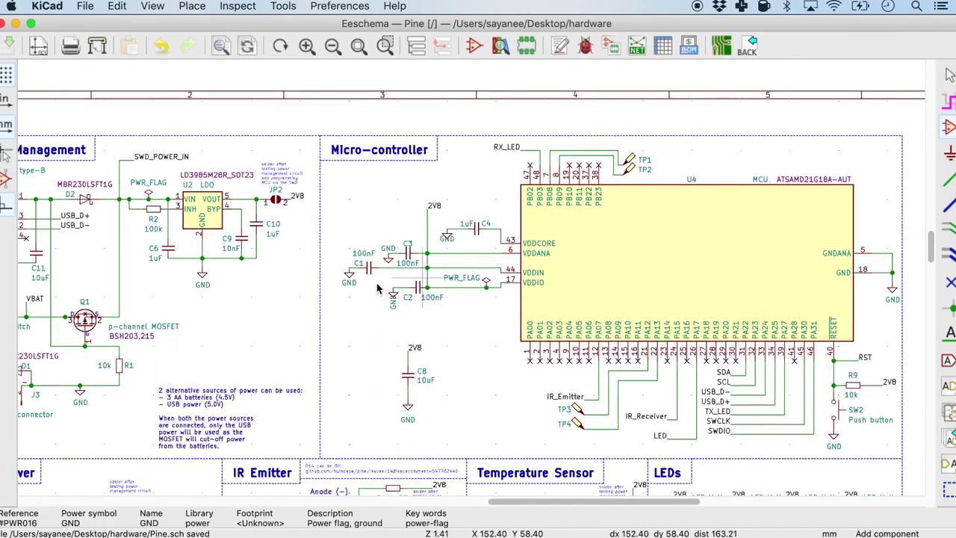
scroll(439, 213, up, 3)
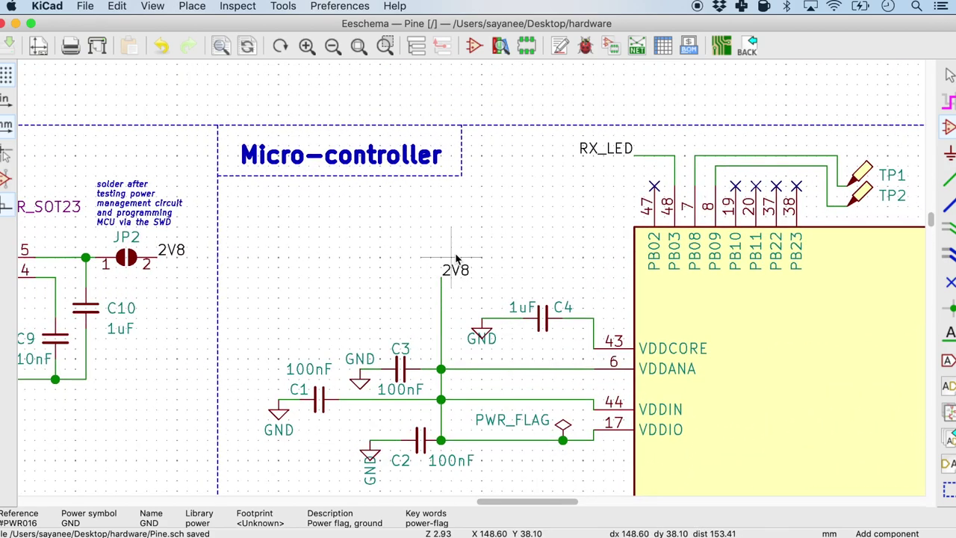
middle_drag(456, 258, 473, 281)
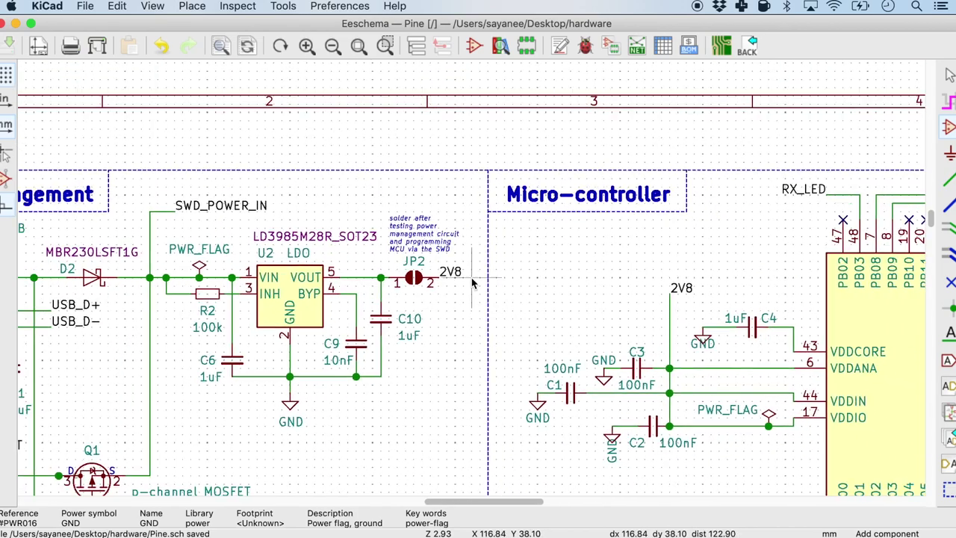
scroll(472, 282, down, 2)
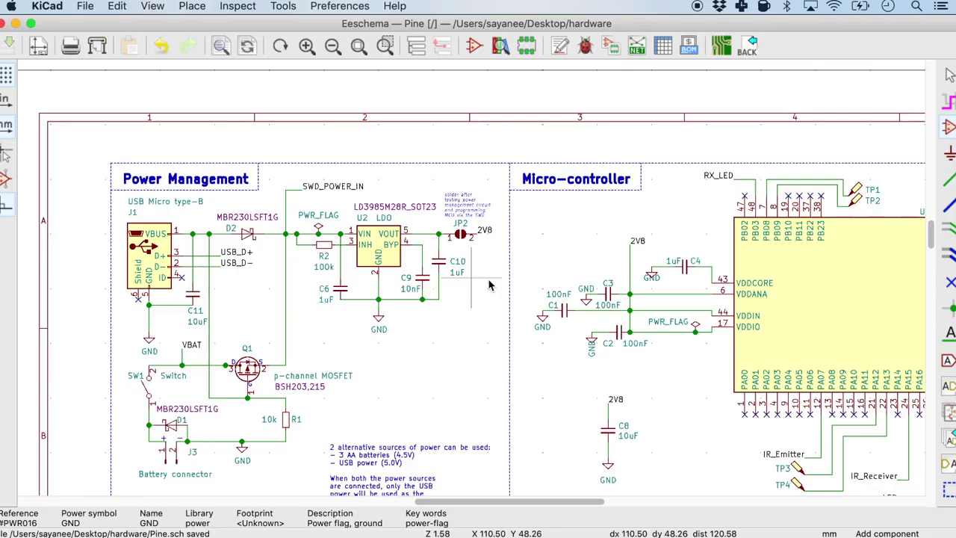
Place the ground symbol under capacitor C2
scroll(462, 209, up, 3)
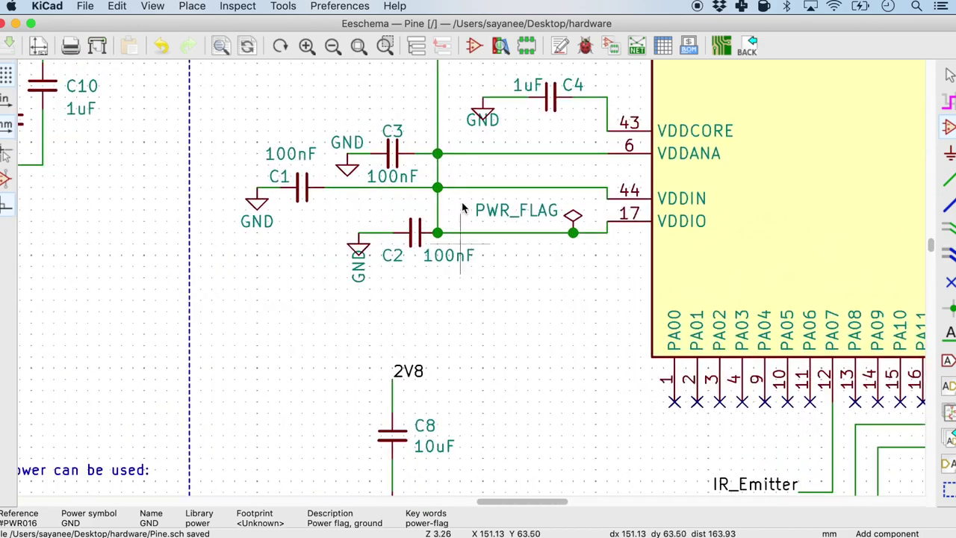
click(360, 273)
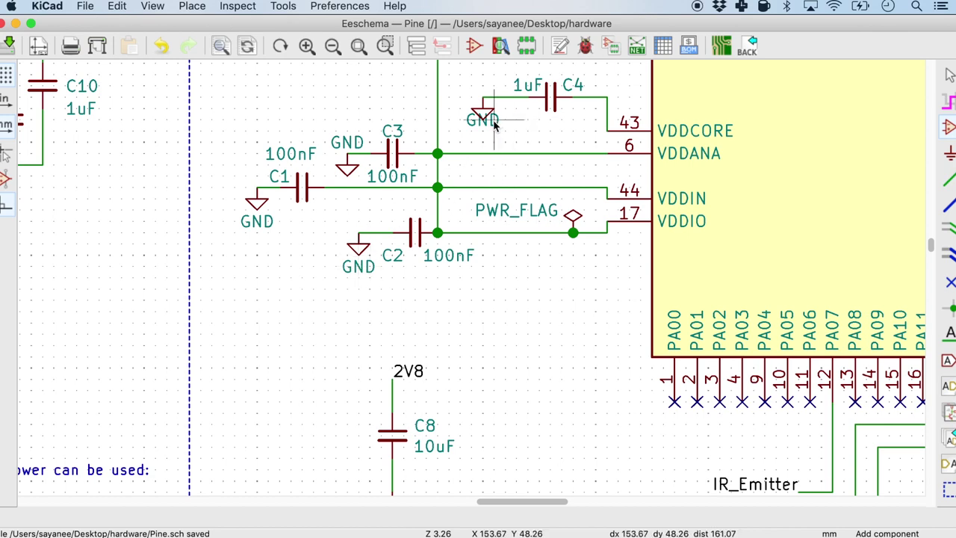
scroll(494, 125, down, 1)
scroll(473, 281, up, 3)
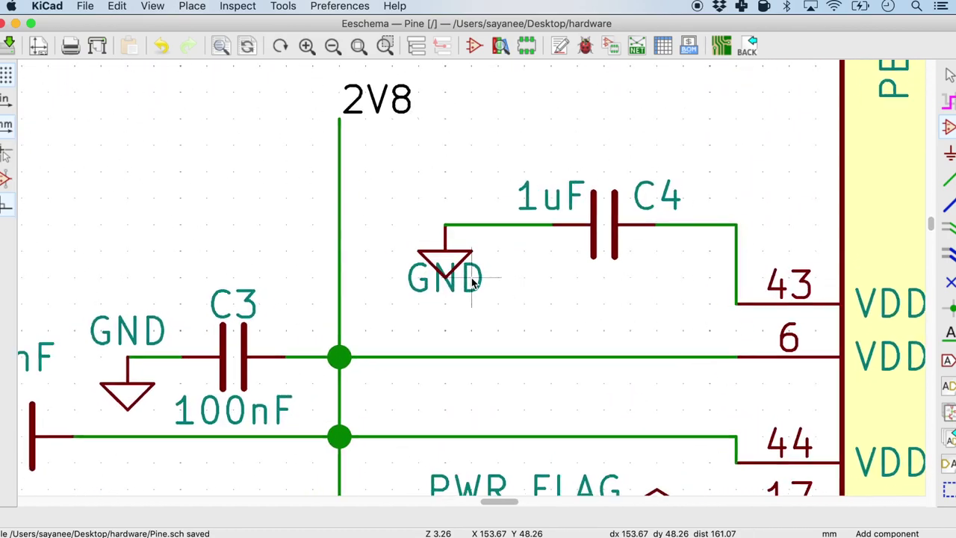
Move C4's GND label to sit just below its ground symbol
key(m)
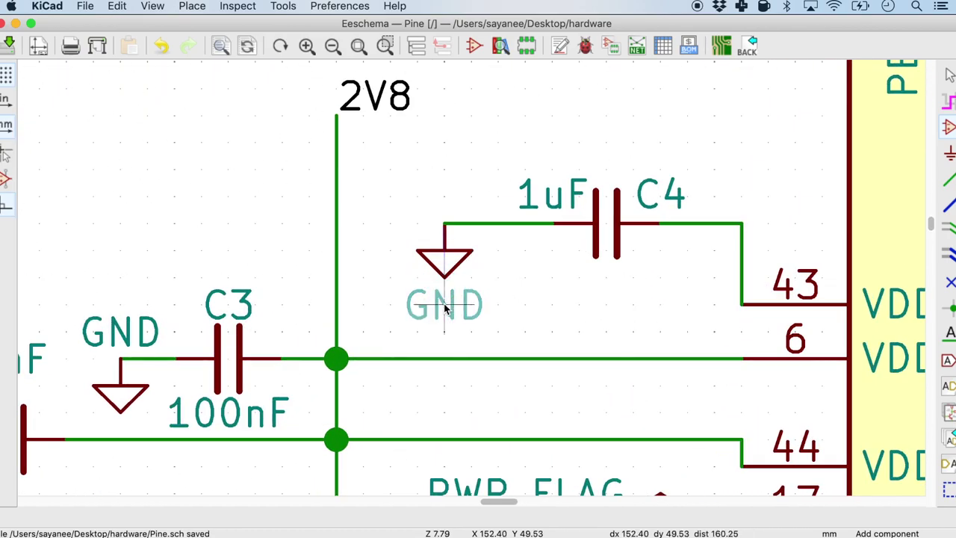
click(444, 298)
scroll(472, 281, down, 3)
scroll(472, 278, down, 3)
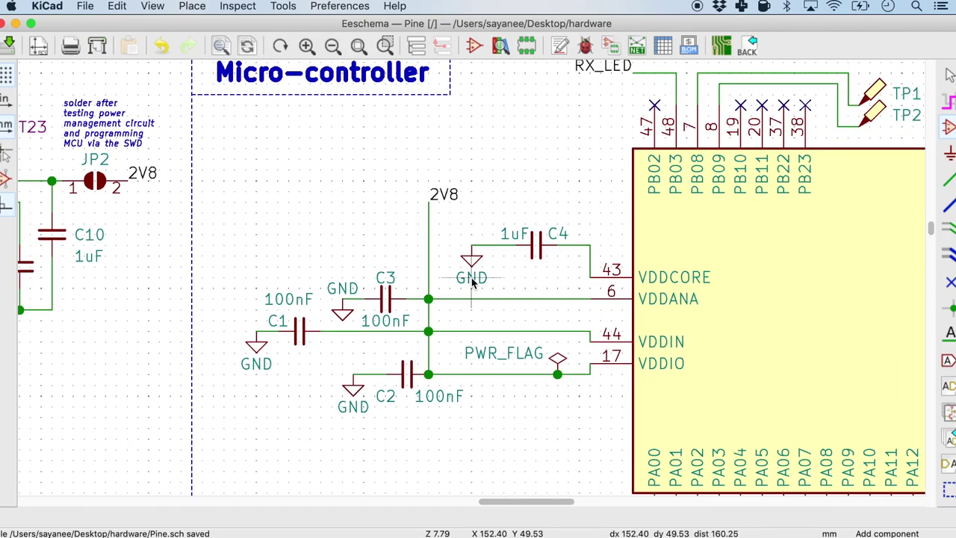
scroll(471, 281, down, 1)
scroll(471, 283, up, 1)
scroll(471, 281, down, 4)
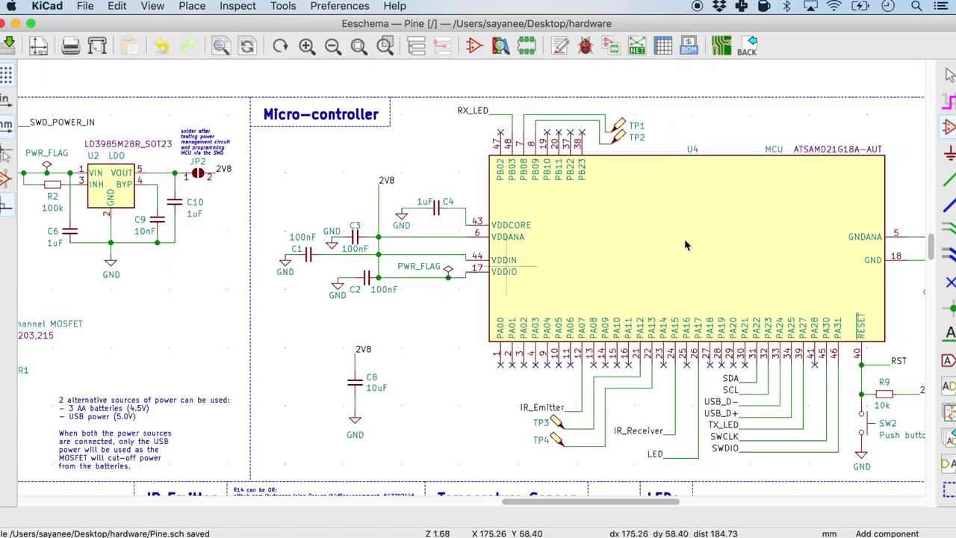
Bring LEDs D4–D7 into view and set D4's LED Yellow label vertically beside it
scroll(471, 281, up, 1)
scroll(471, 281, up, 5)
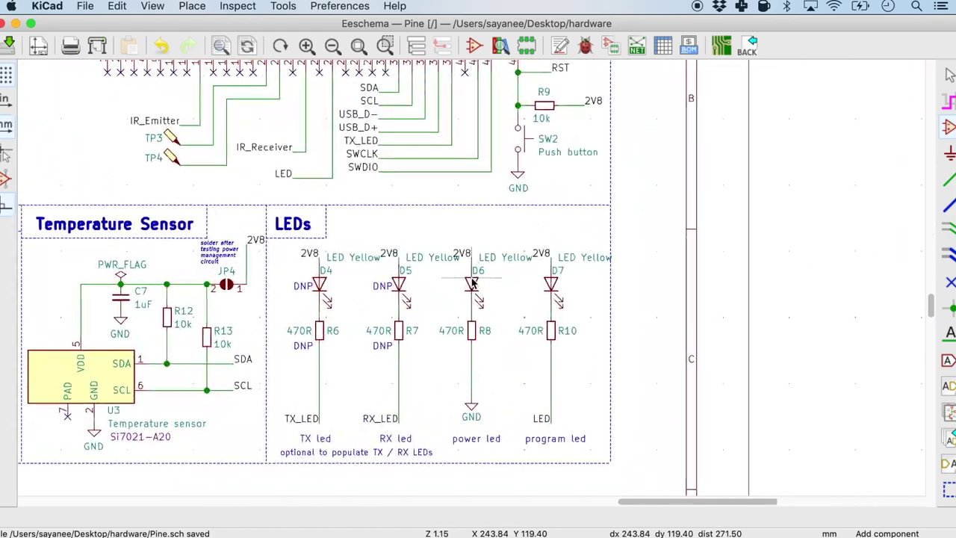
scroll(424, 263, left, 5)
scroll(424, 262, up, 1)
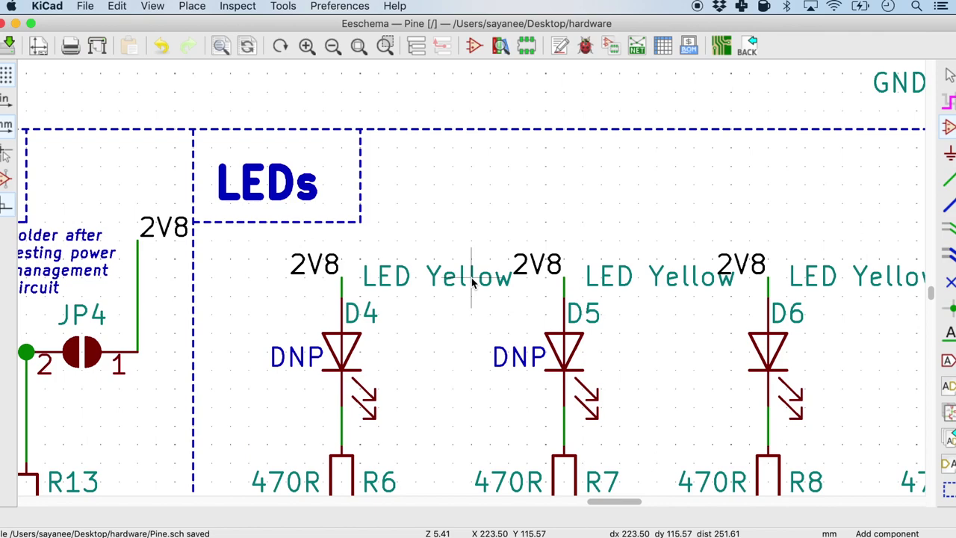
scroll(473, 236, down, 1)
middle_drag(681, 293, 471, 273)
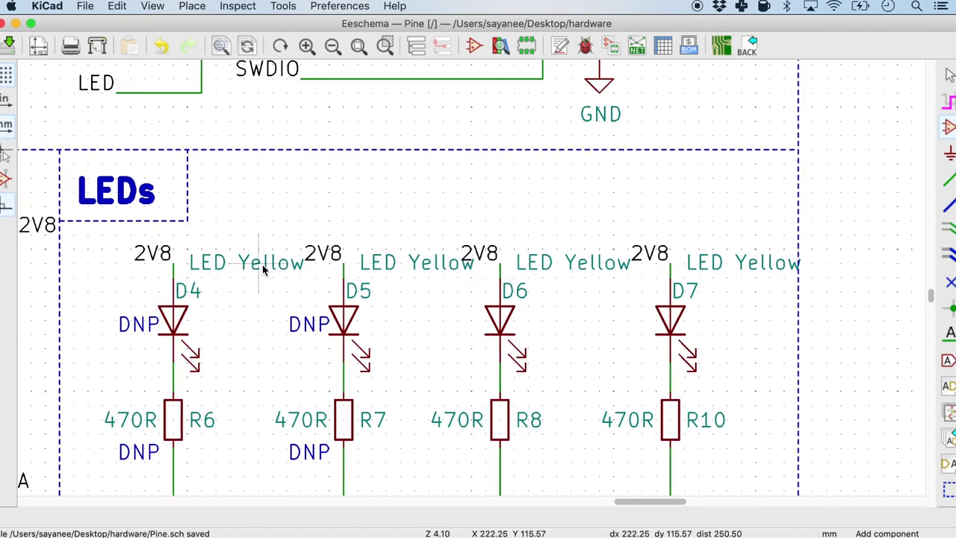
key(r)
key(m)
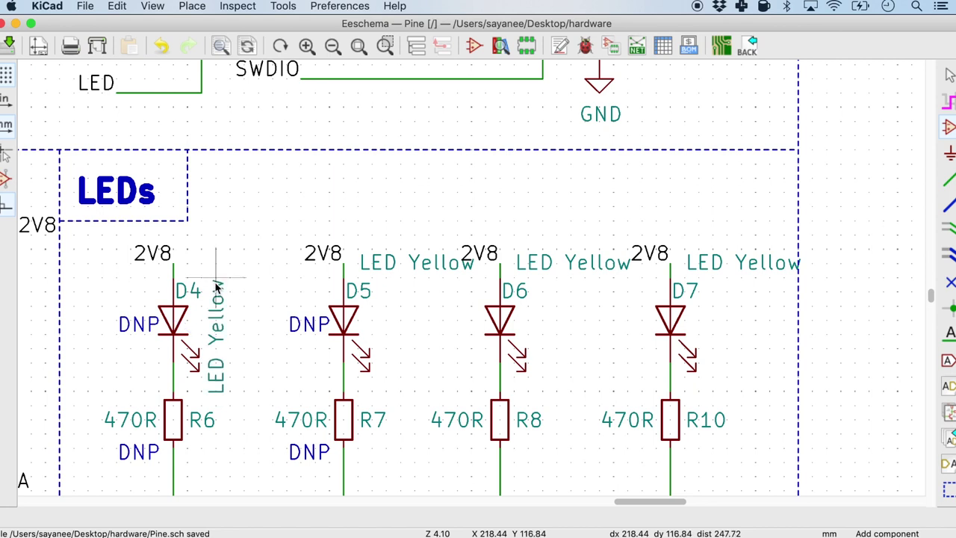
click(216, 286)
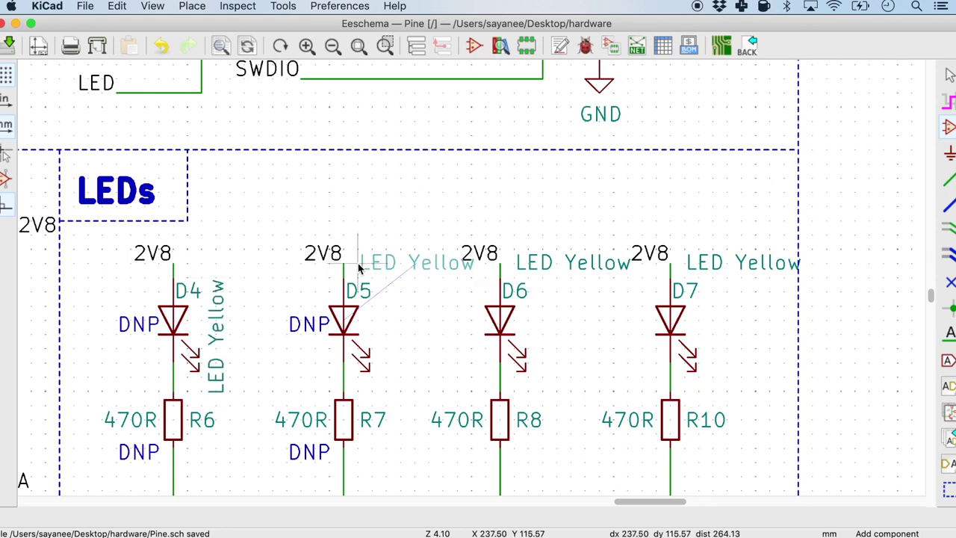
Turn the LED Yellow labels of D5 and D6 vertical, placing D5's beside its diode
key(r)
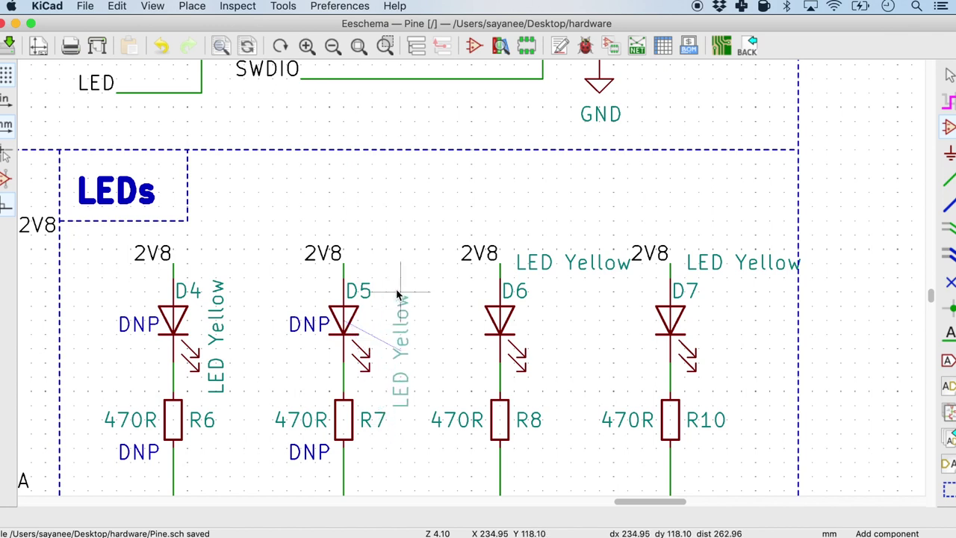
click(382, 278)
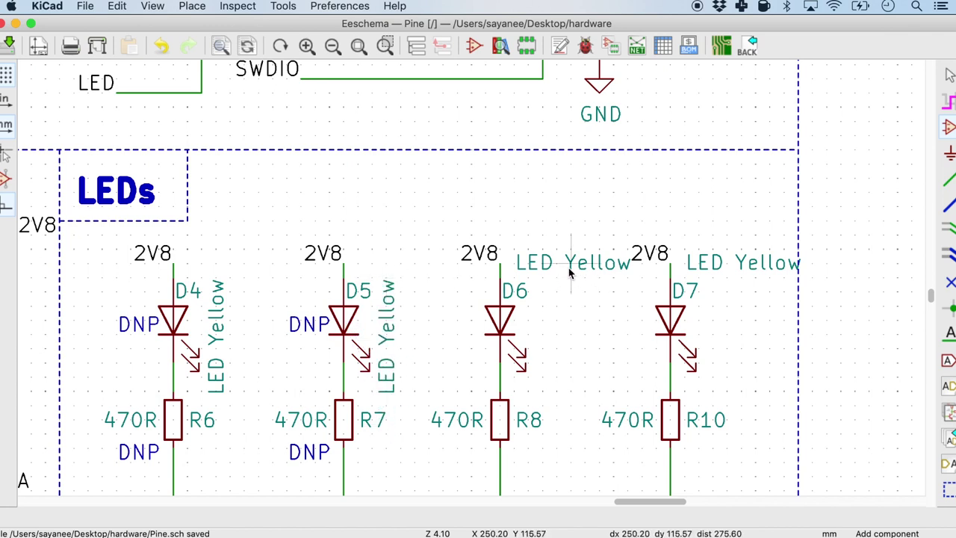
key(m)
key(r)
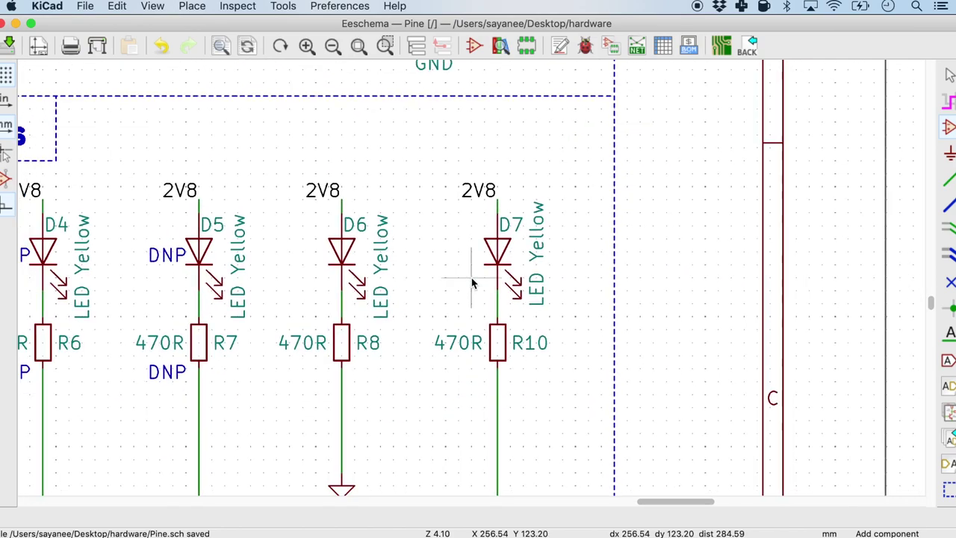
scroll(472, 282, down, 2)
scroll(472, 282, left, 5)
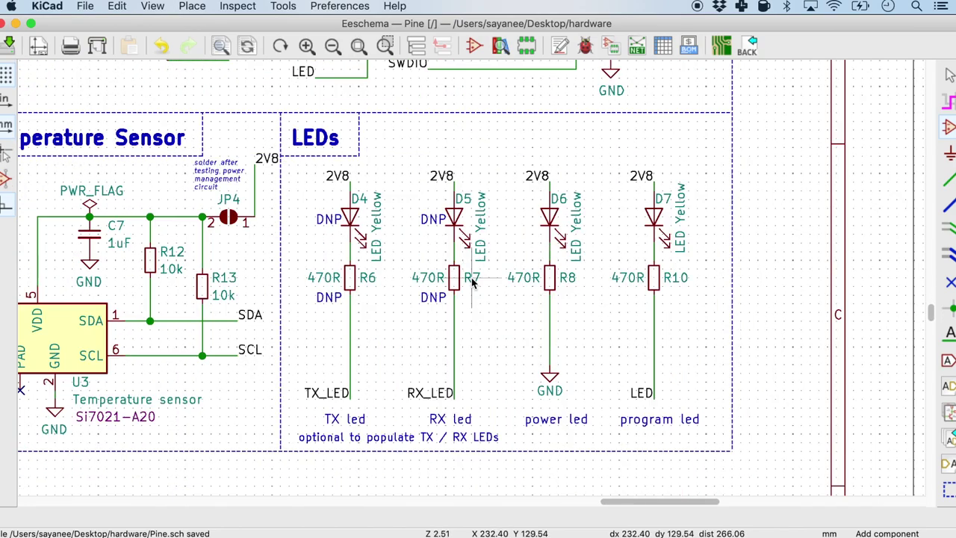
scroll(472, 283, down, 3)
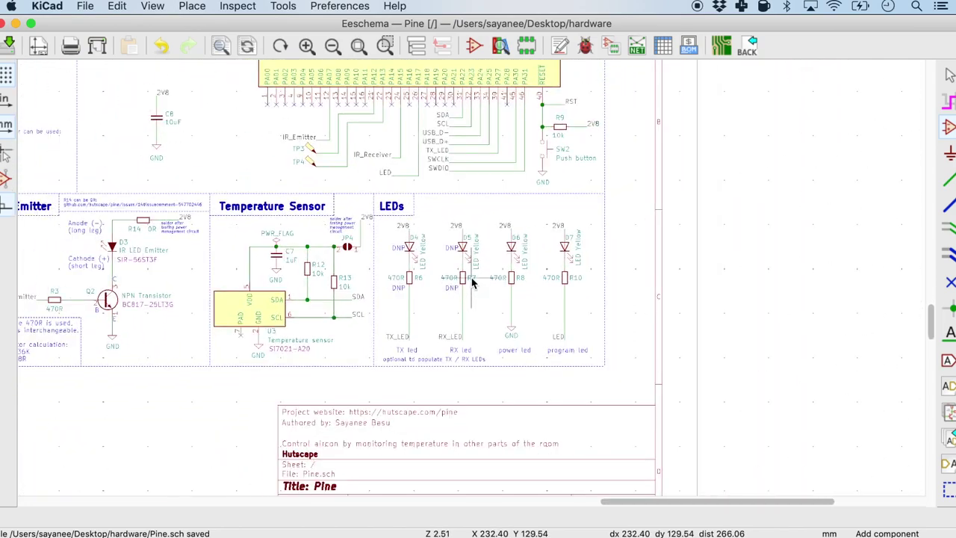
scroll(472, 282, up, 1)
scroll(472, 282, left, 2)
scroll(472, 282, down, 2)
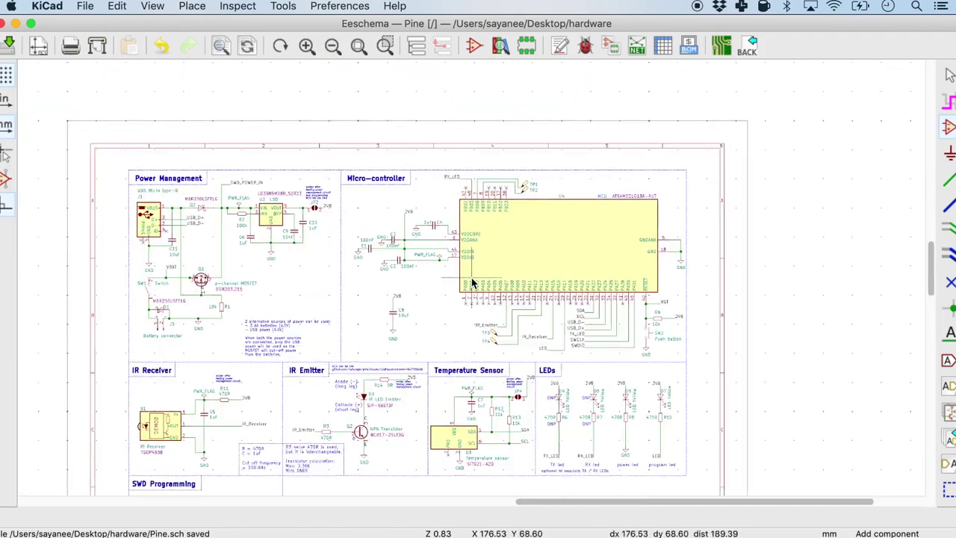
scroll(472, 283, up, 3)
scroll(472, 283, left, 3)
scroll(472, 282, up, 3)
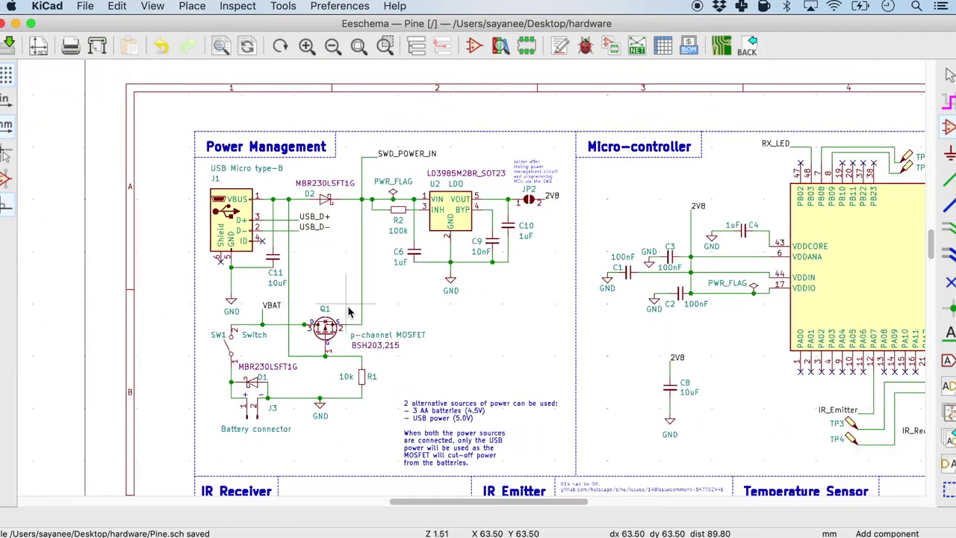
scroll(472, 283, left, 2)
scroll(473, 282, up, 2)
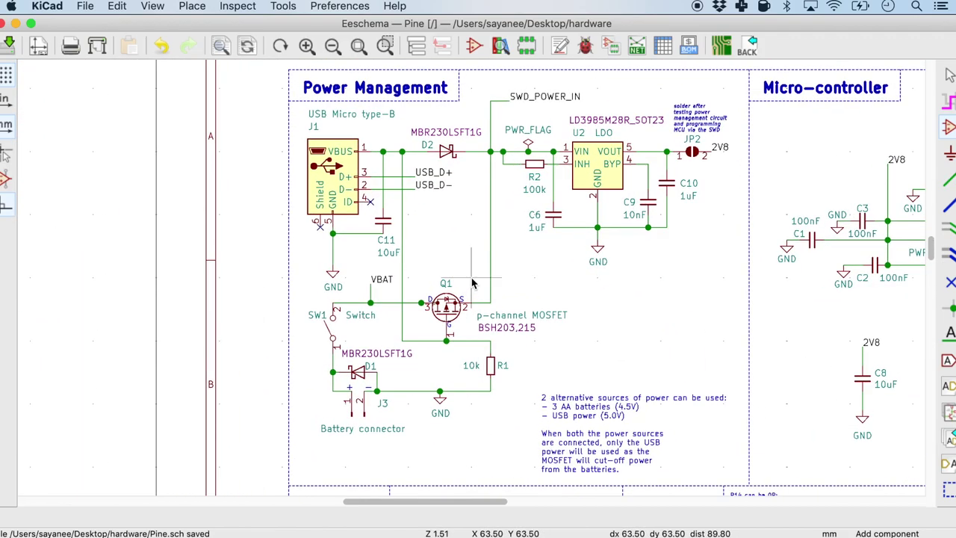
scroll(582, 308, down, 5)
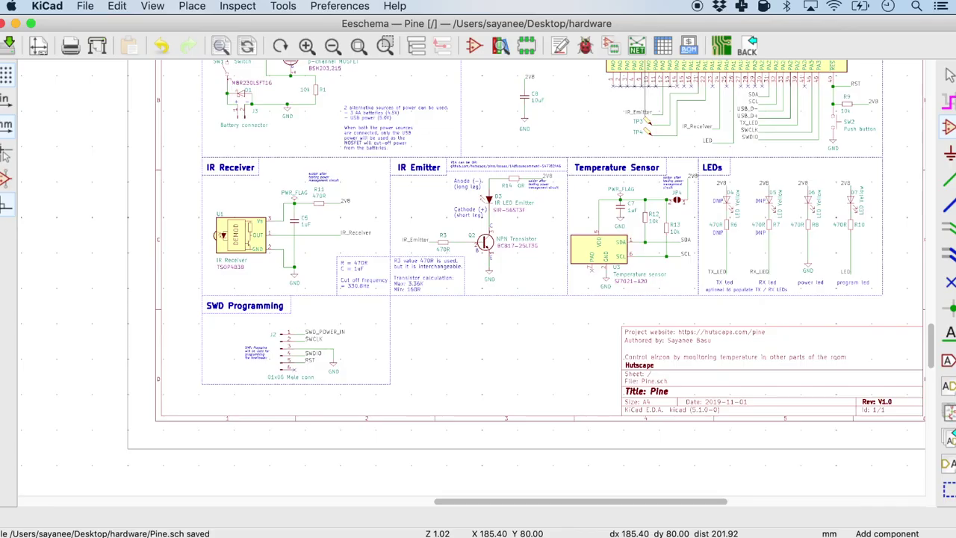
Drop the IR Receiver's PWR_FLAG onto the Vs supply wire beside C5
scroll(298, 204, up, 4)
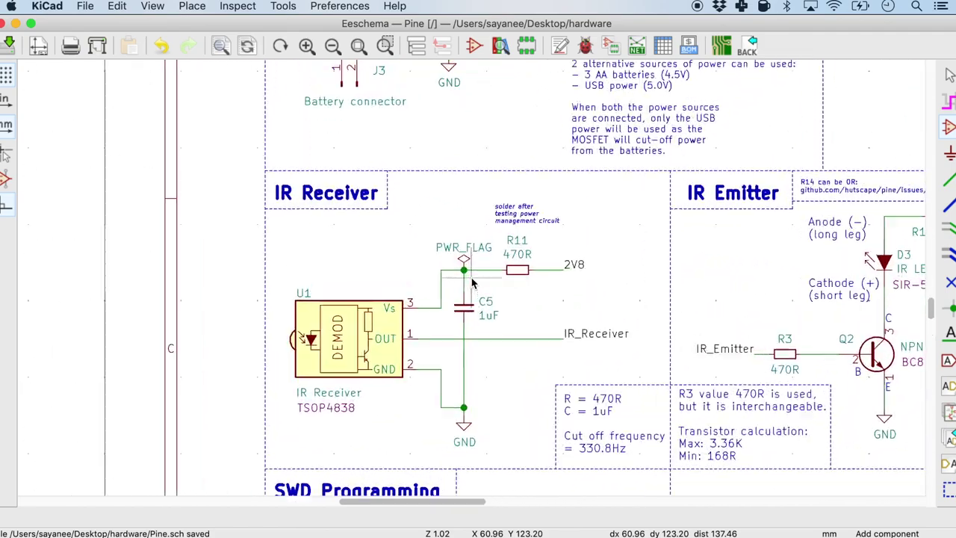
scroll(472, 282, up, 6)
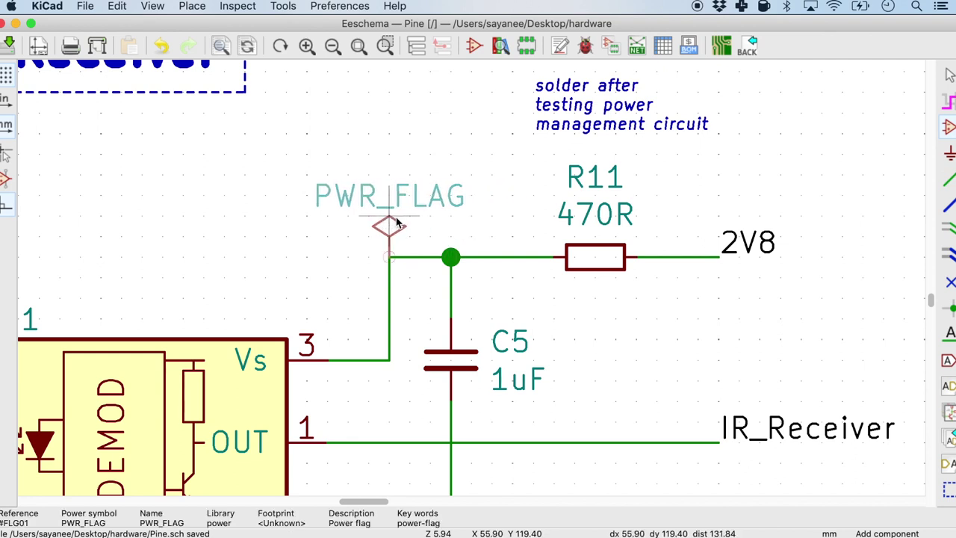
click(396, 224)
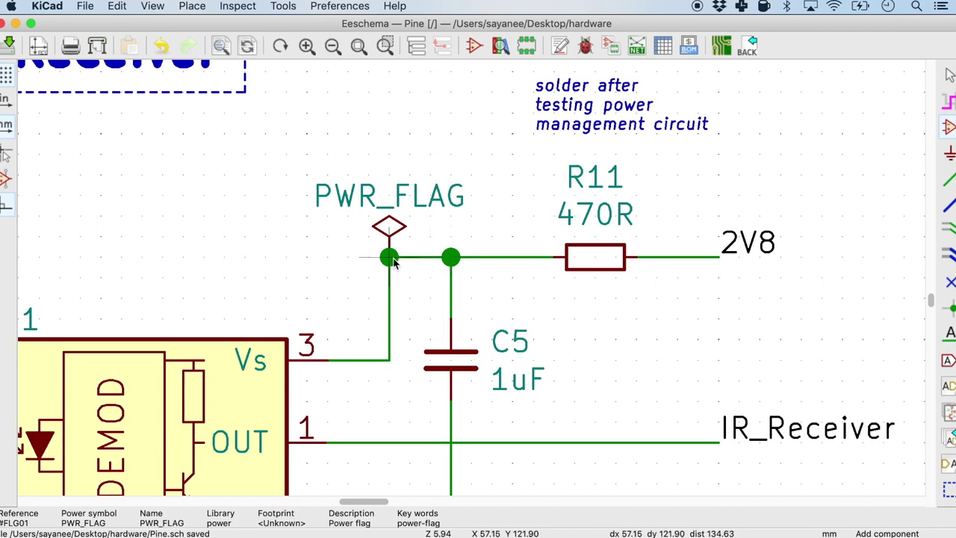
Zoom in on the C5 wire crossing to check its connections
scroll(467, 272, down, 3)
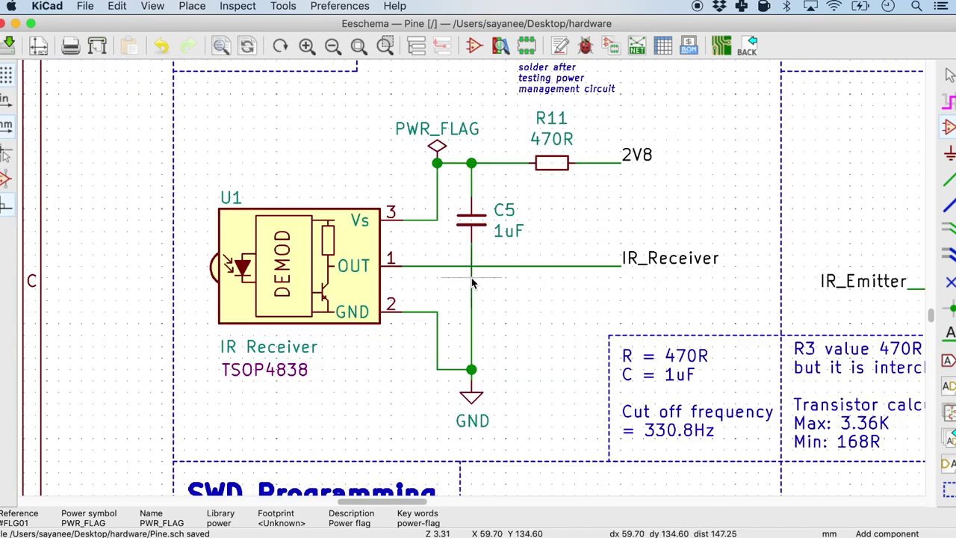
scroll(471, 269, up, 4)
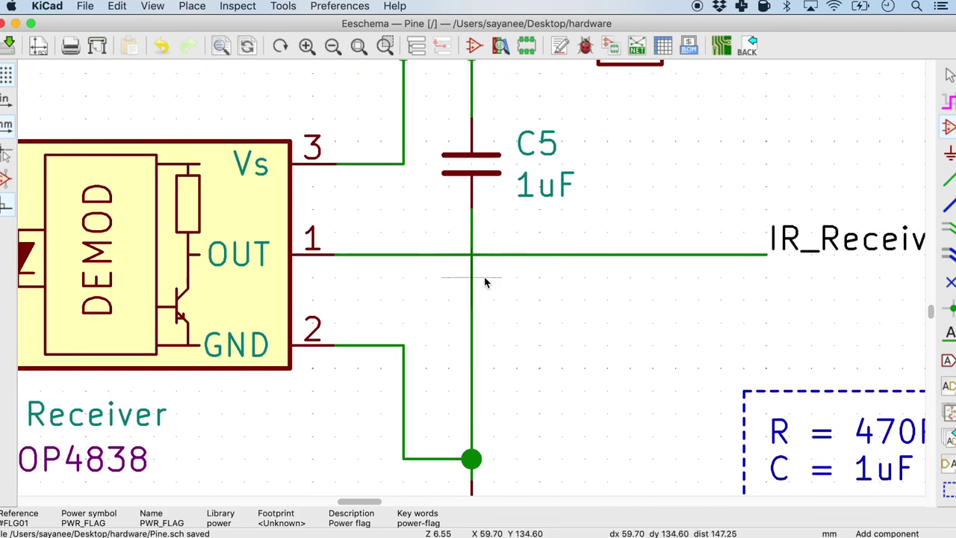
key(F4)
scroll(471, 282, up, 3)
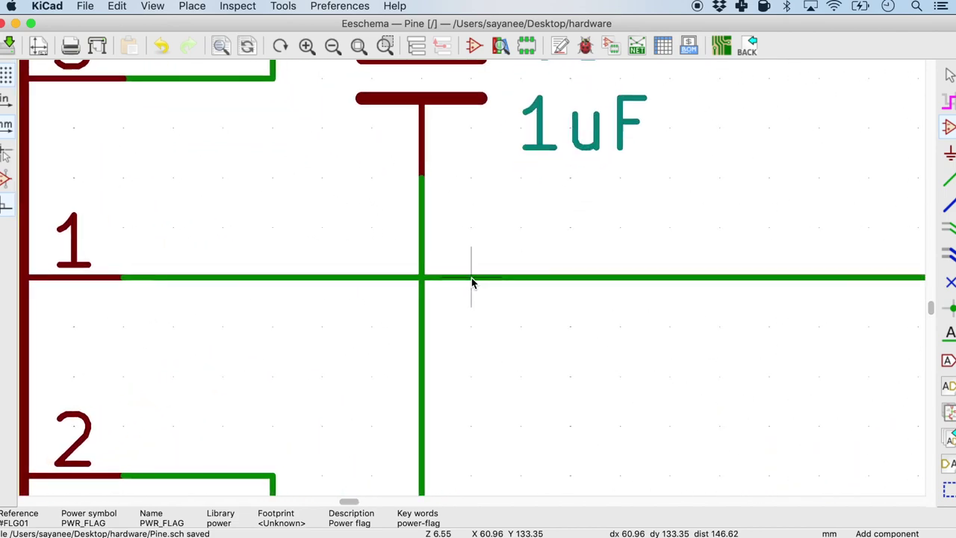
scroll(420, 344, down, 5)
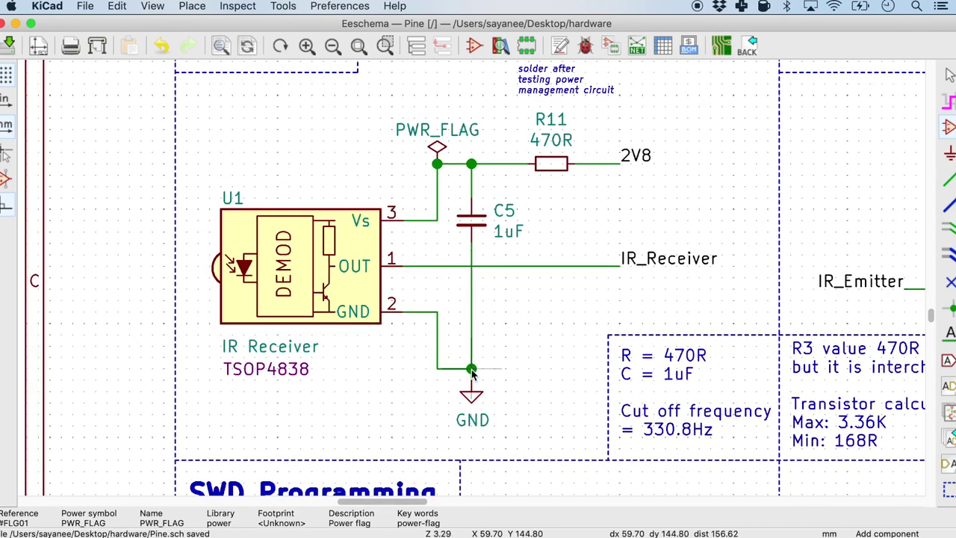
scroll(472, 368, up, 3)
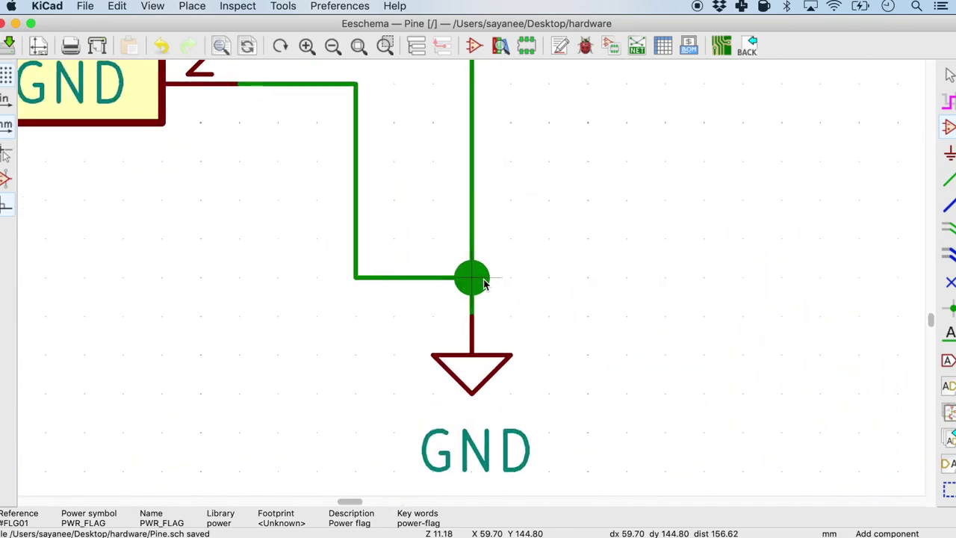
scroll(484, 282, down, 7)
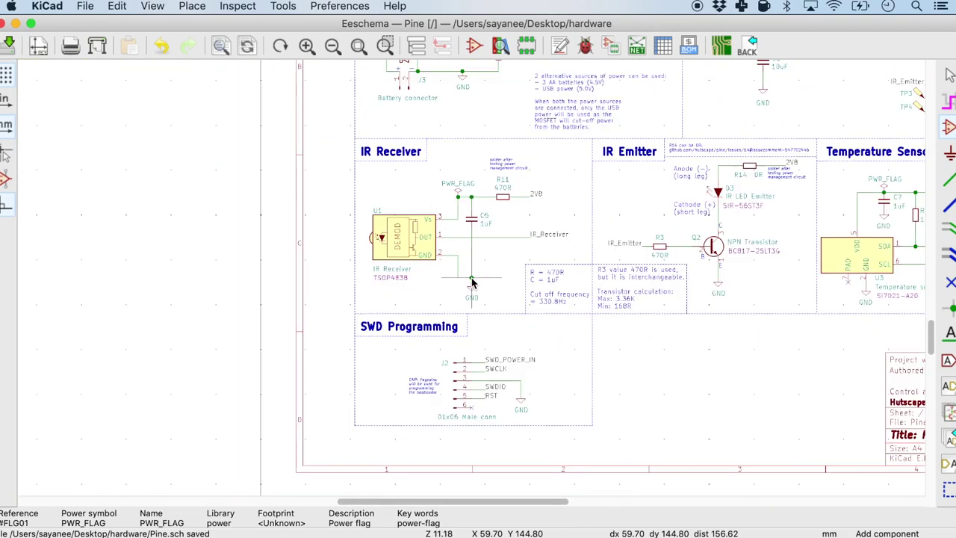
scroll(768, 196, down, 1)
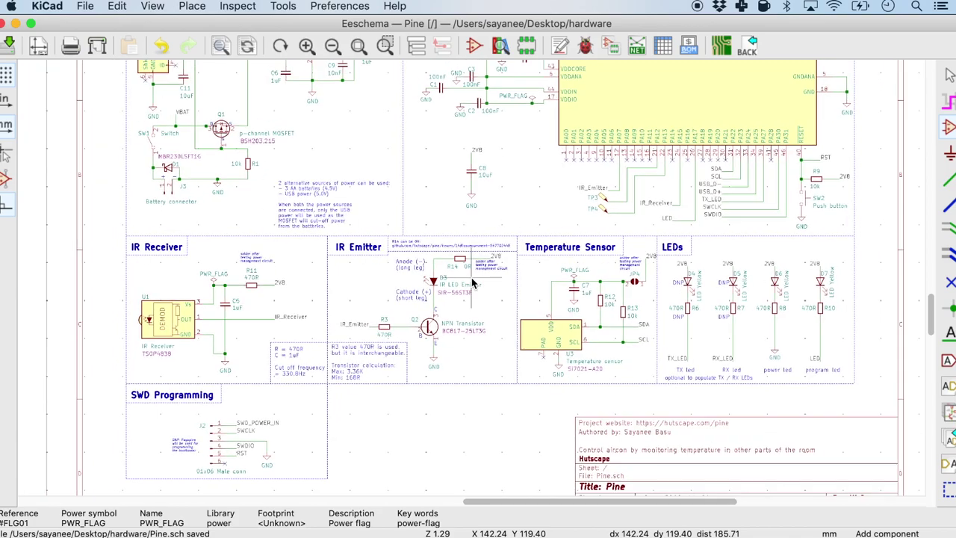
Place the PWR_FLAG on the wire corner above temperature sensor U3's VDD pin
scroll(566, 290, up, 4)
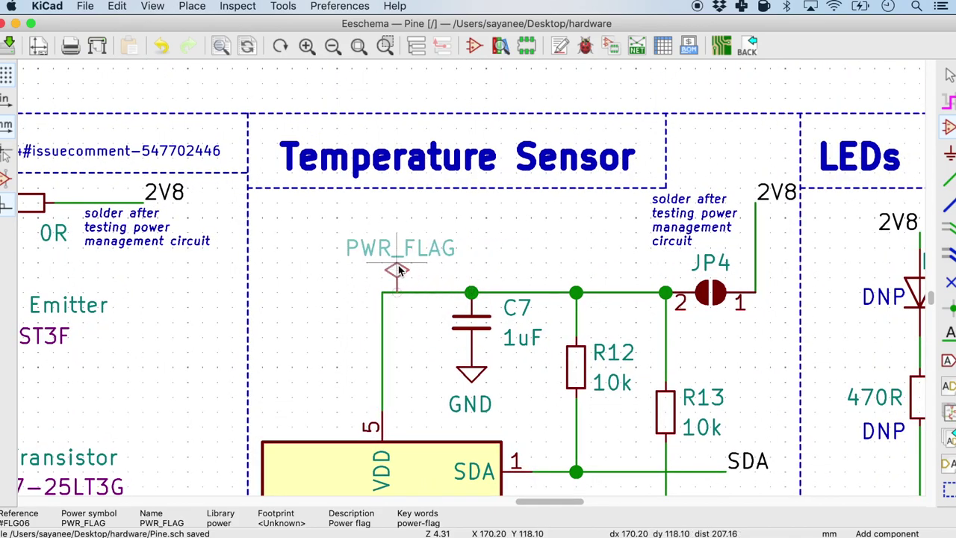
click(382, 271)
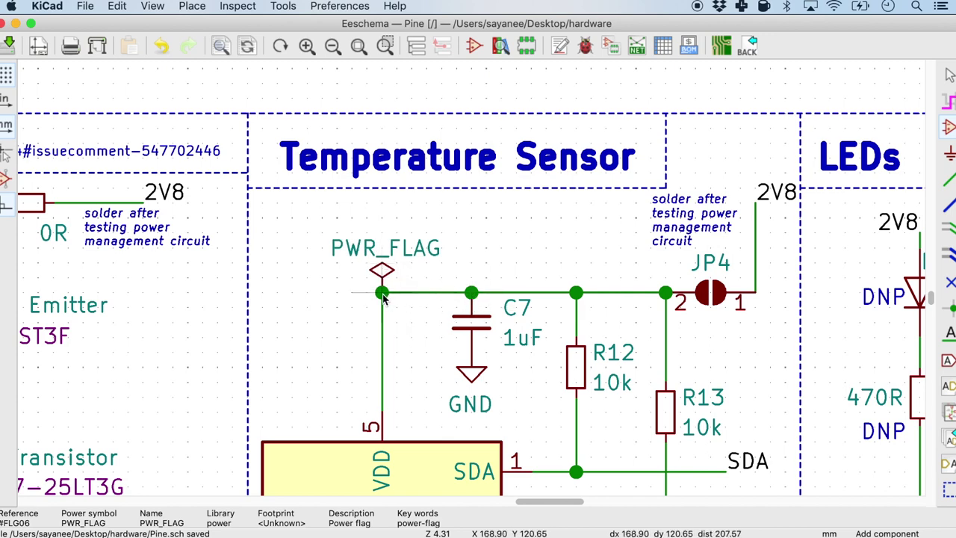
scroll(483, 298, down, 2)
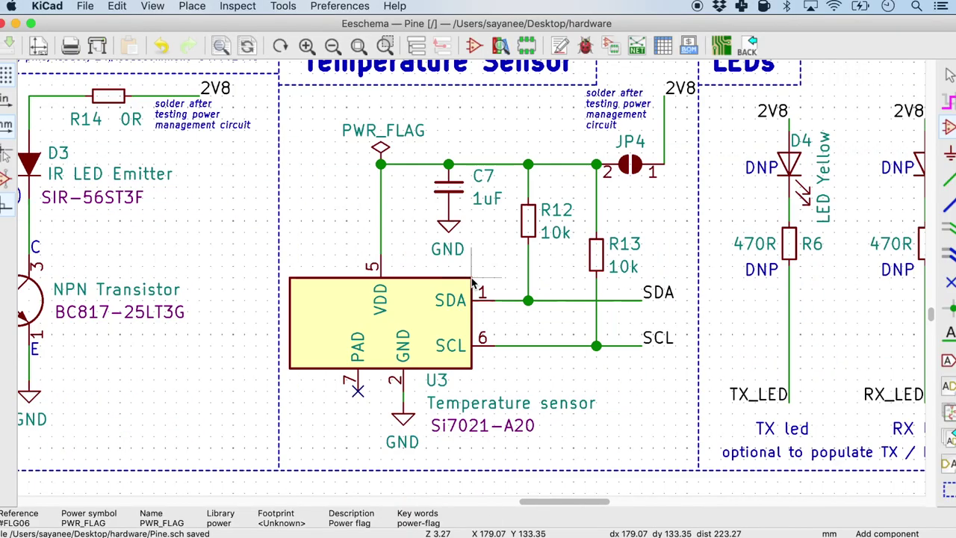
scroll(472, 283, down, 5)
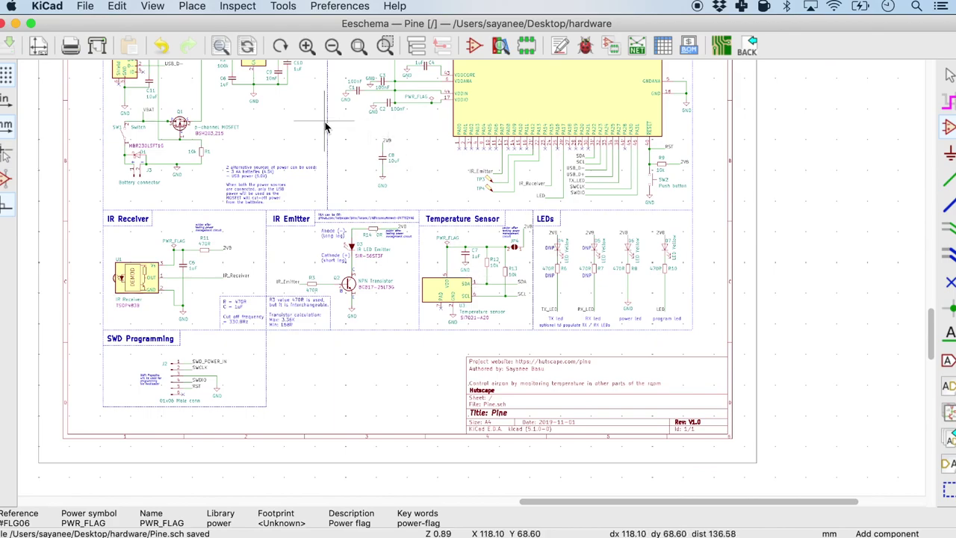
Zoom and pan to the power-sources note beside JP2 in Power Management
scroll(472, 282, up, 2)
scroll(472, 282, up, 1)
scroll(441, 183, up, 6)
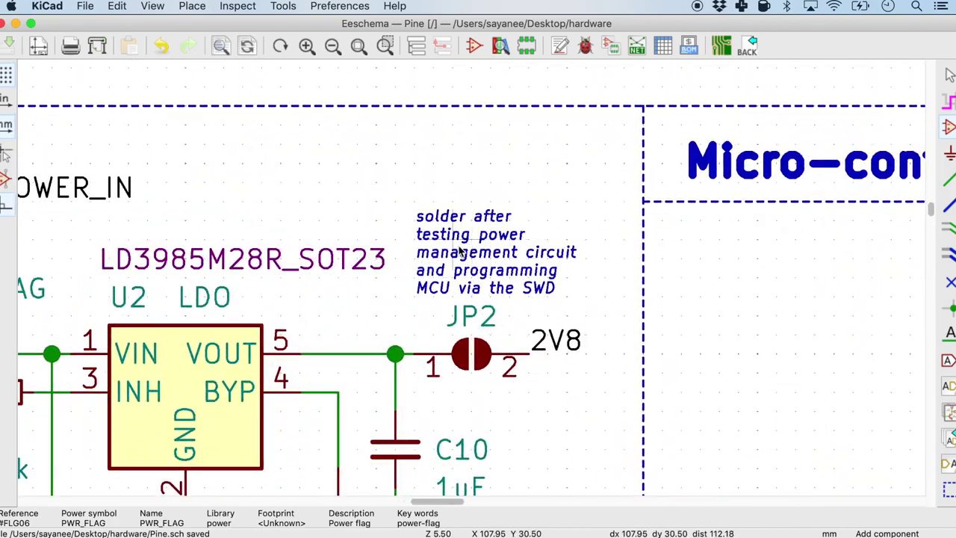
middle_drag(487, 284, 472, 283)
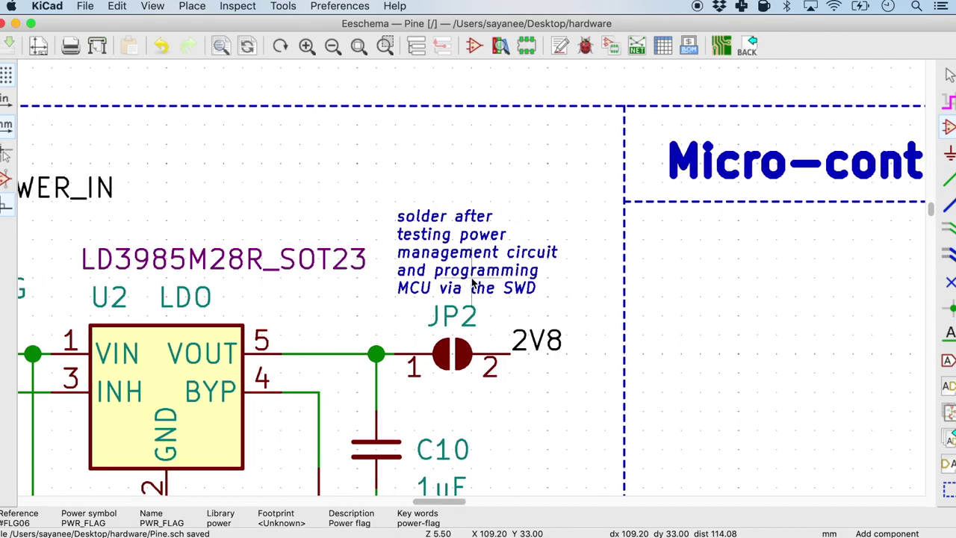
scroll(473, 282, down, 6)
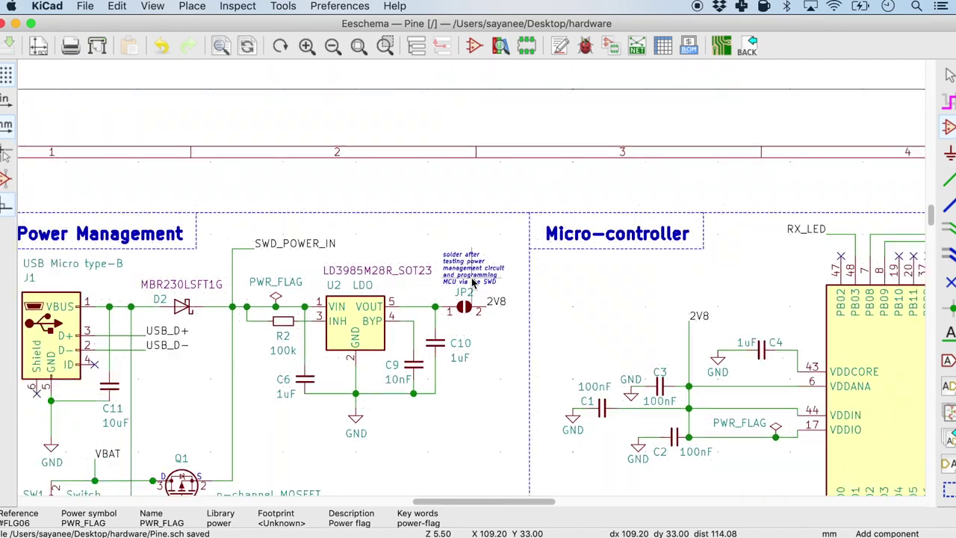
scroll(448, 434, down, 2)
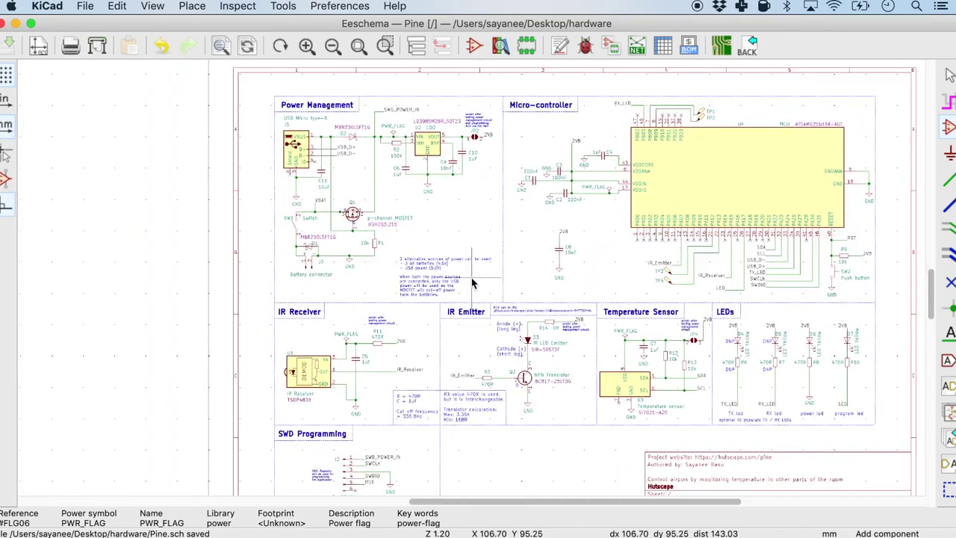
scroll(495, 401, up, 6)
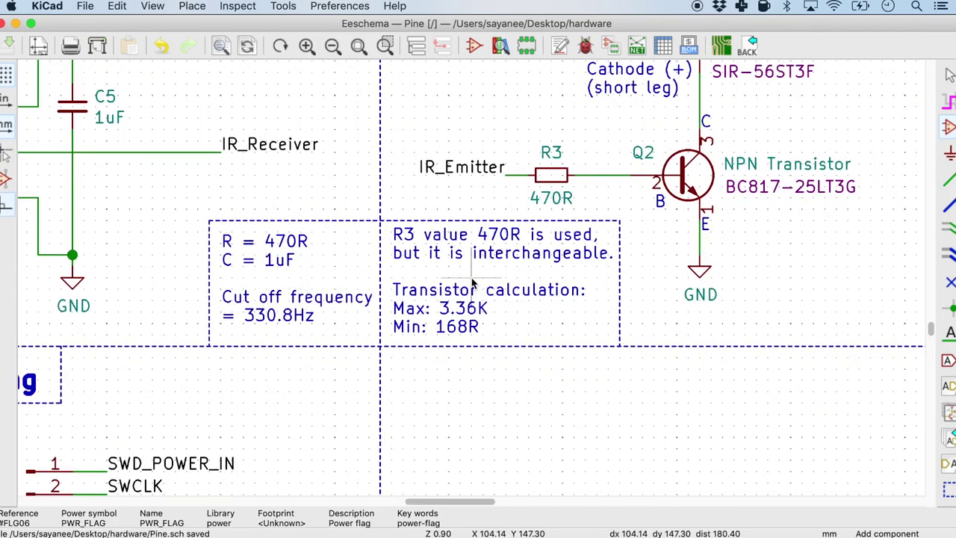
scroll(472, 282, up, 2)
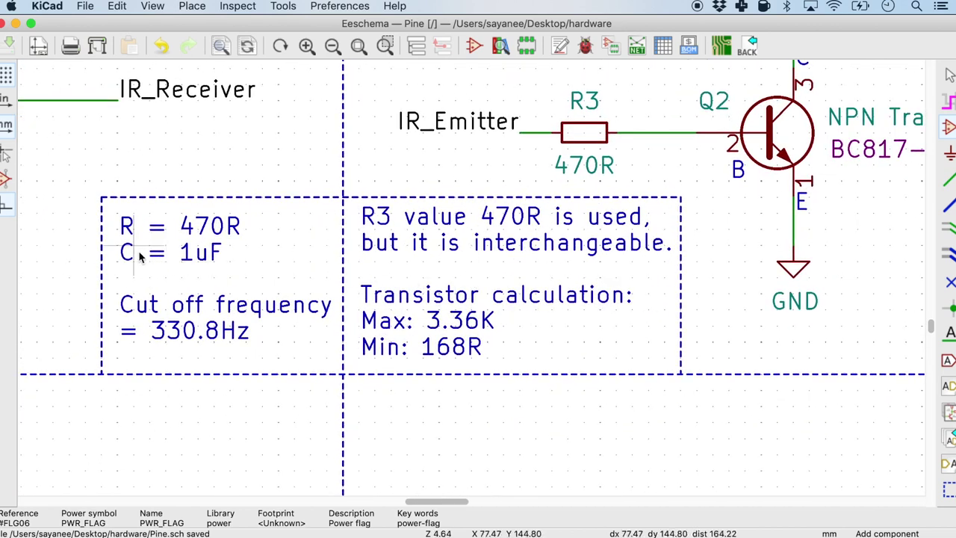
scroll(472, 283, down, 5)
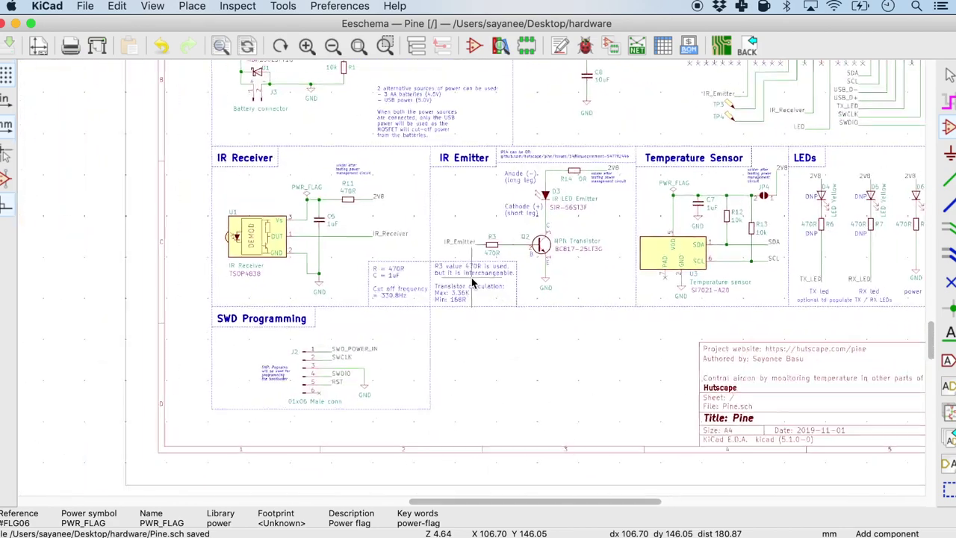
scroll(443, 130, up, 1)
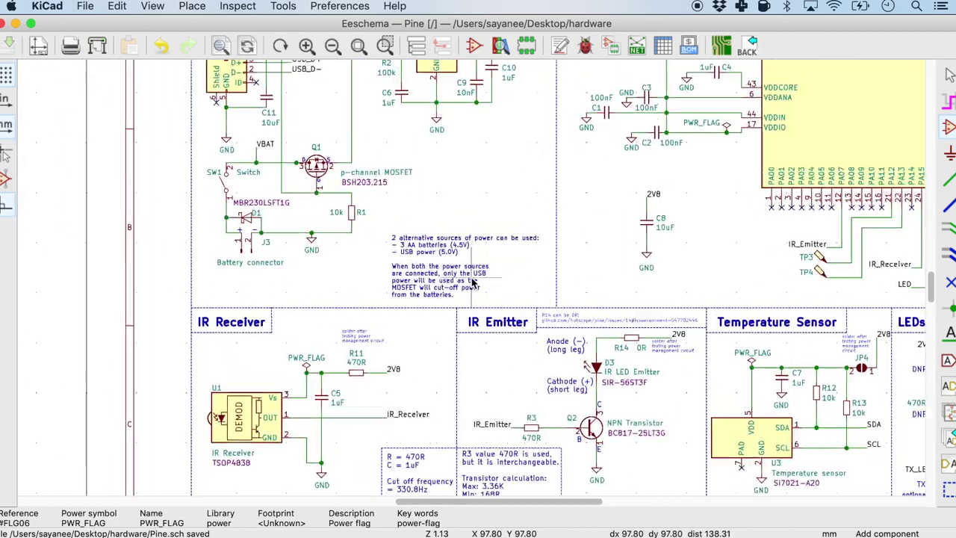
scroll(472, 282, up, 1)
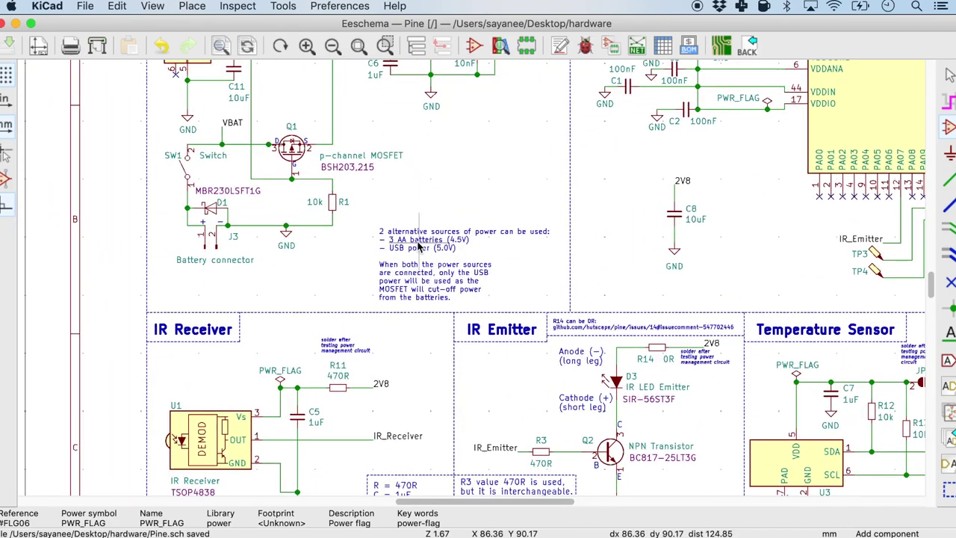
Move the power-sources note (M) and nudge it slightly to the right
key(m)
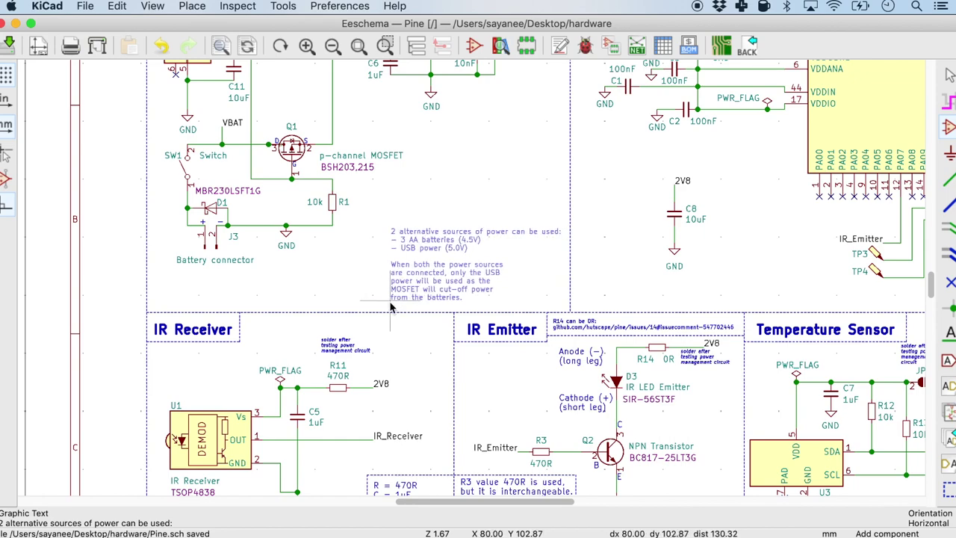
scroll(437, 213, down, 1)
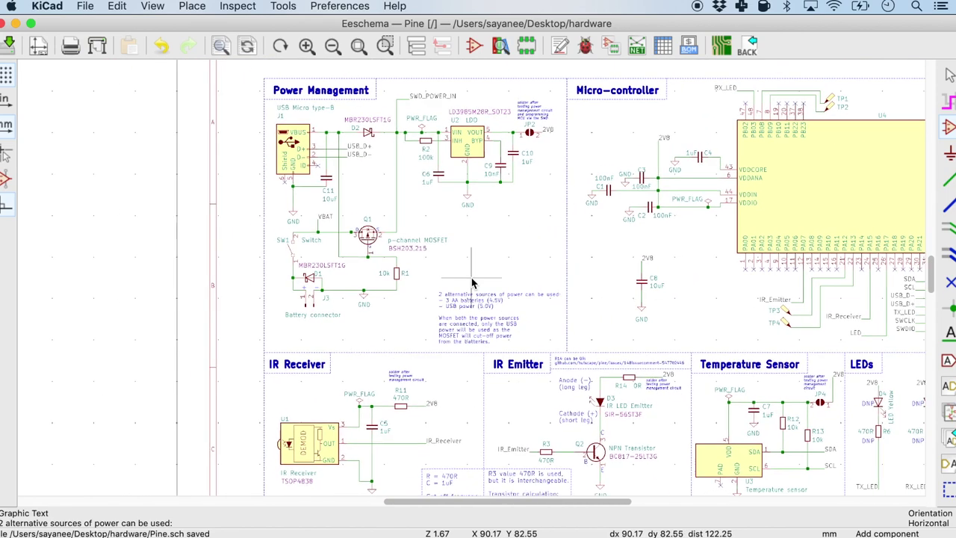
scroll(472, 282, down, 2)
scroll(472, 282, down, 2)
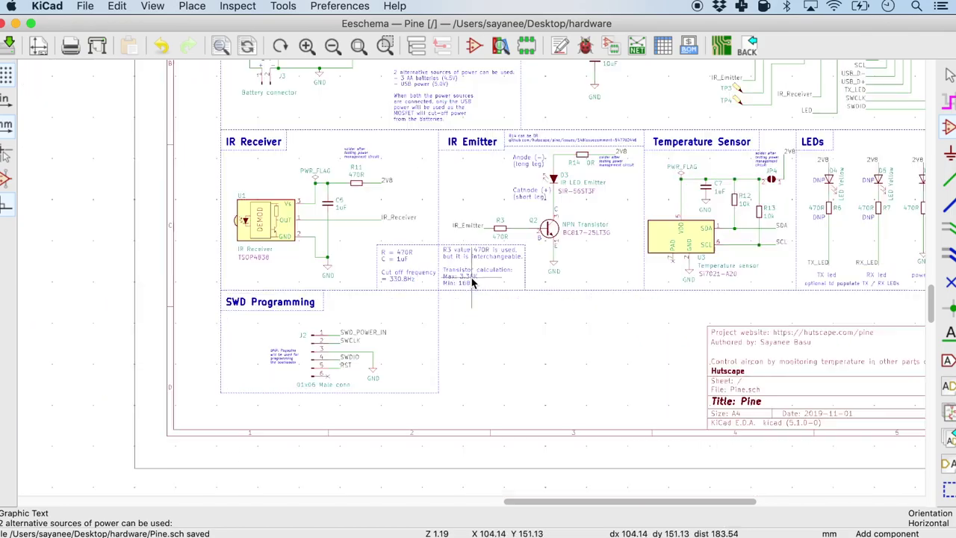
scroll(472, 283, up, 2)
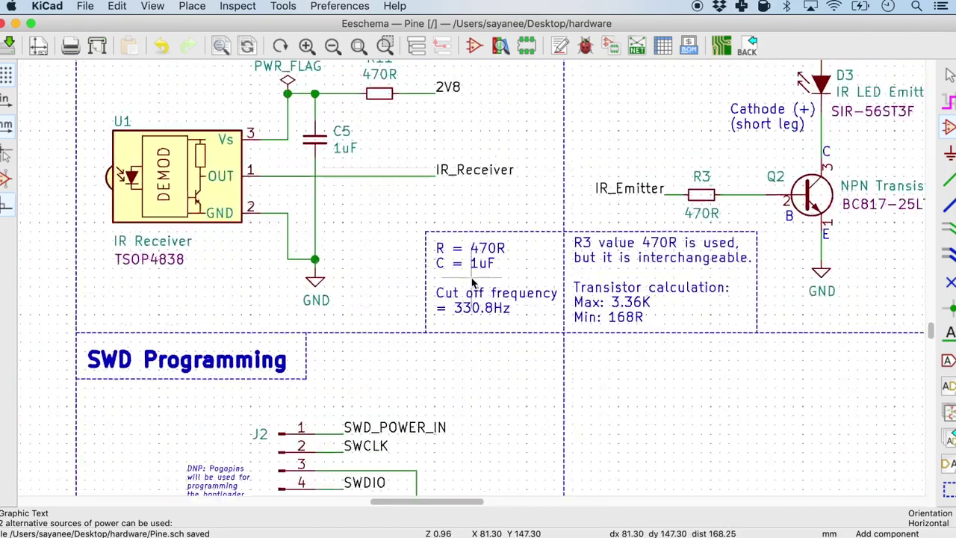
scroll(472, 282, up, 1)
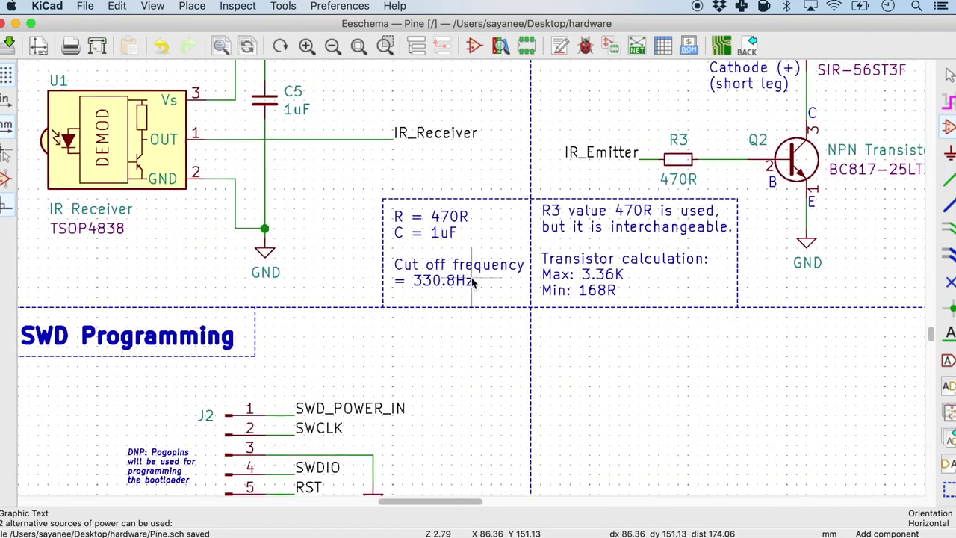
scroll(472, 281, down, 3)
scroll(465, 277, up, 2)
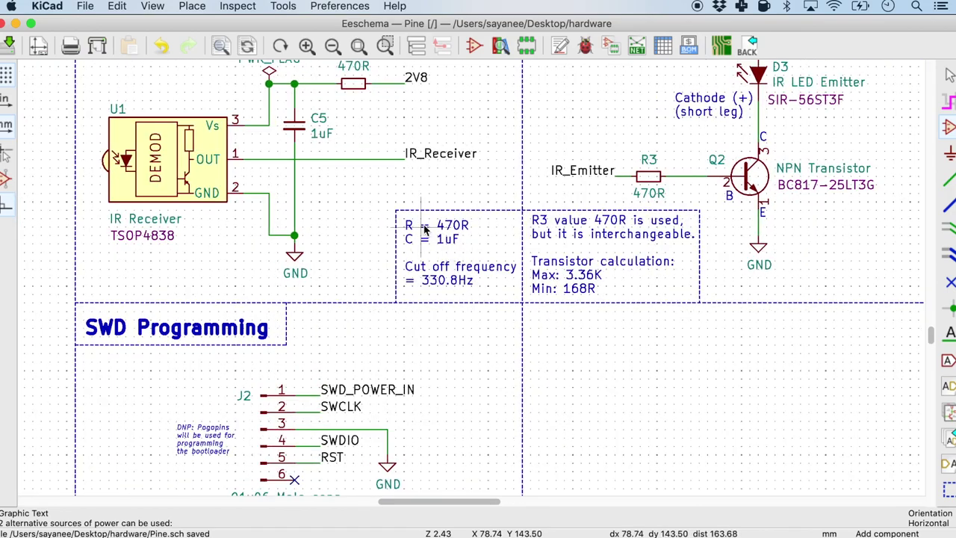
Confirm the R11/C5 cut-off frequency note text and move it into the empty area below
scroll(424, 230, down, 2)
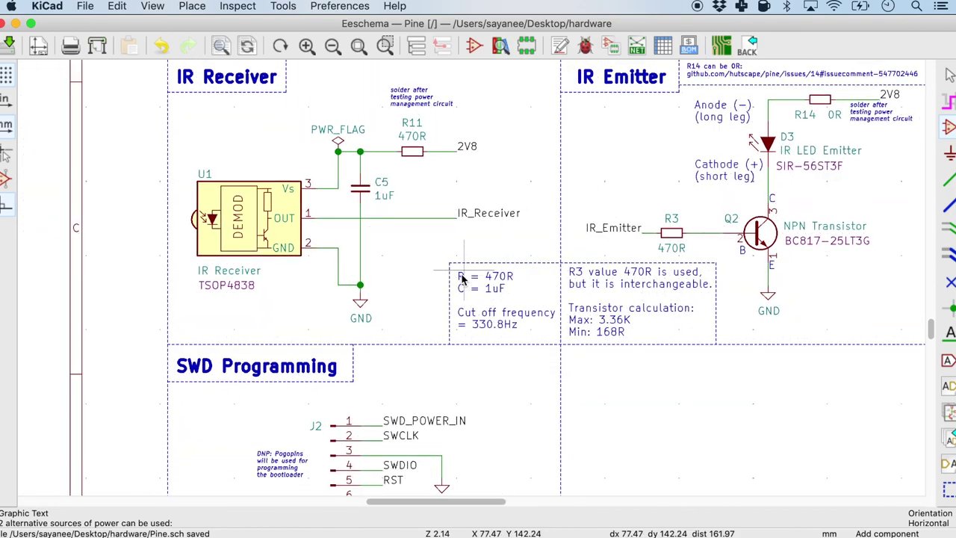
scroll(466, 278, up, 3)
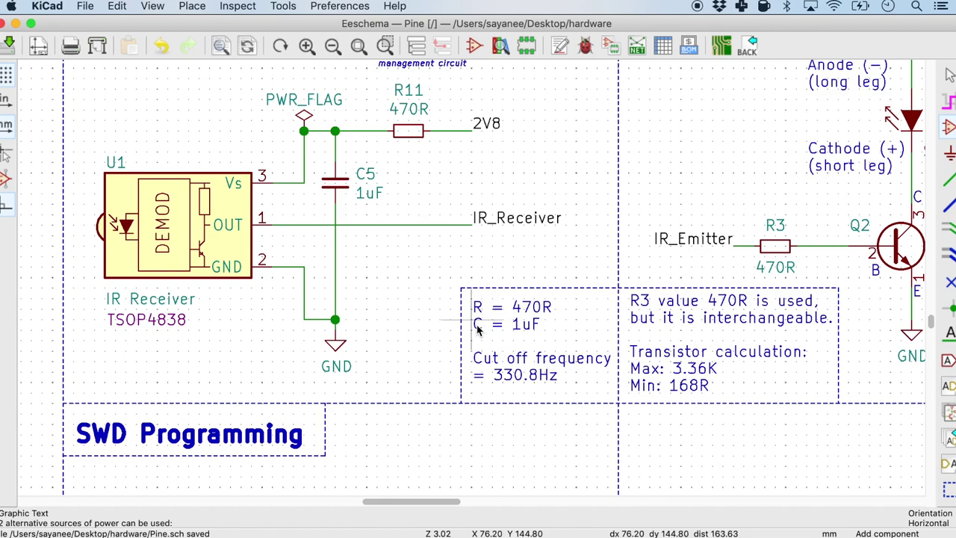
key(F4)
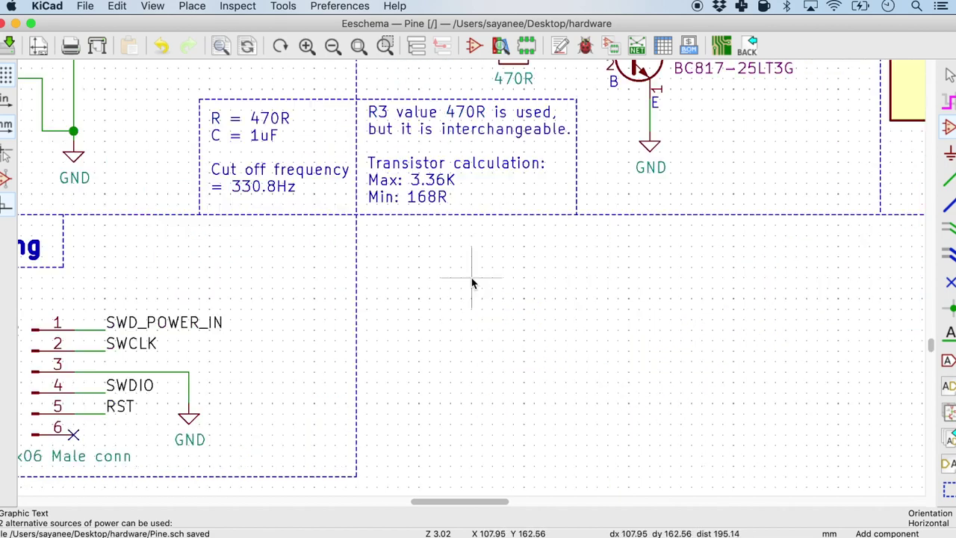
scroll(472, 282, down, 1)
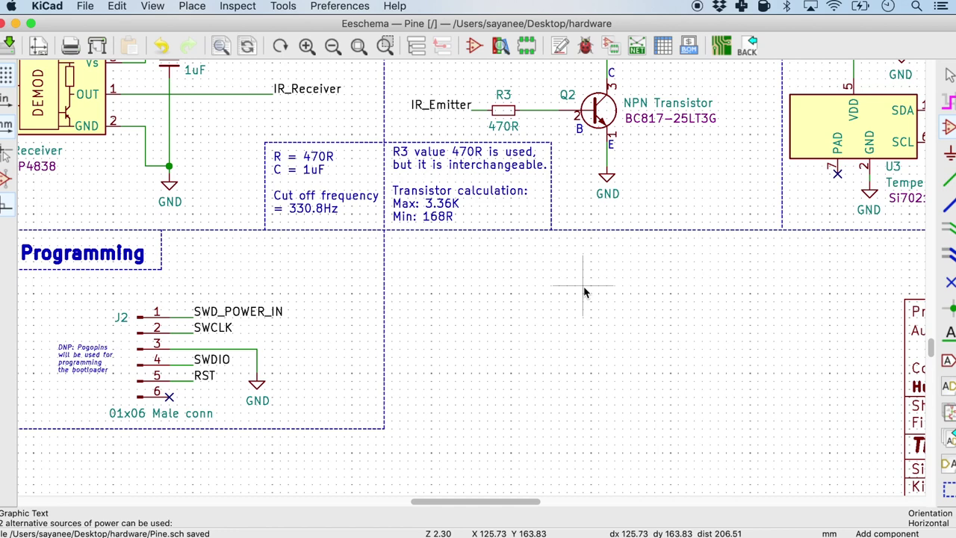
double_click(313, 161)
key(Return)
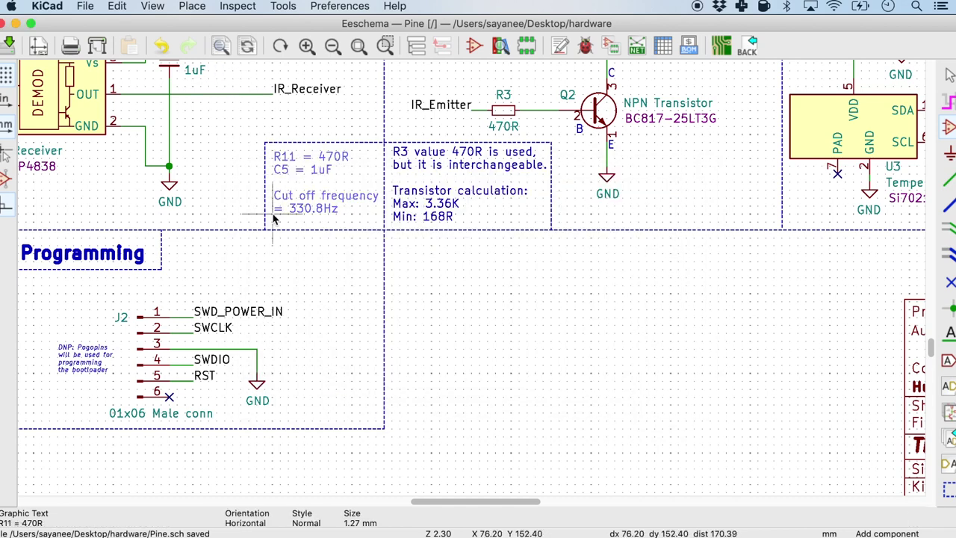
drag(351, 165, 494, 269)
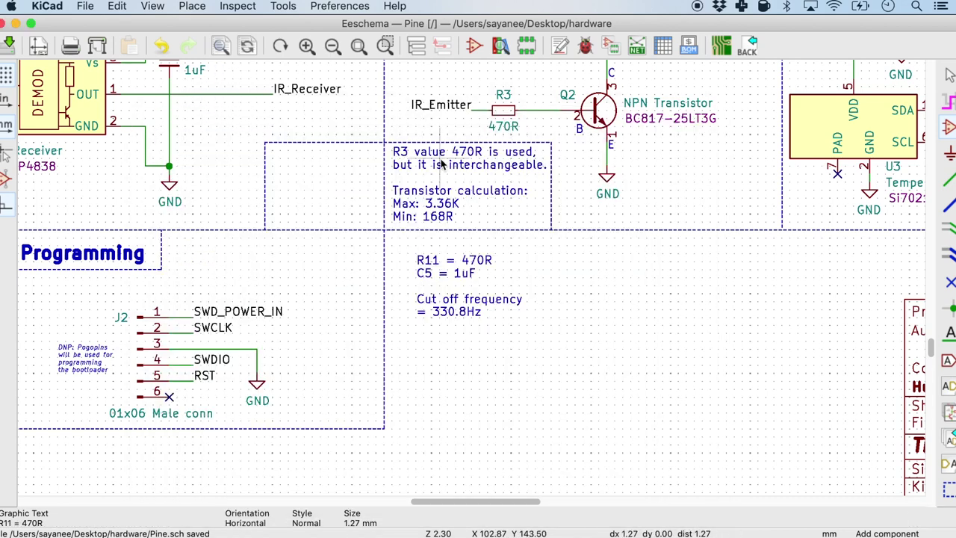
Move the R3 value note out of its dashed box
click(400, 224)
scroll(400, 228, down, 1)
scroll(473, 283, down, 1)
mouse_move(472, 282)
mouse_down()
mouse_move(481, 347)
mouse_move(515, 446)
mouse_move(491, 460)
mouse_move(452, 97)
mouse_move(472, 281)
mouse_up()
scroll(486, 457, down, 5)
scroll(448, 110, up, 3)
scroll(472, 281, up, 8)
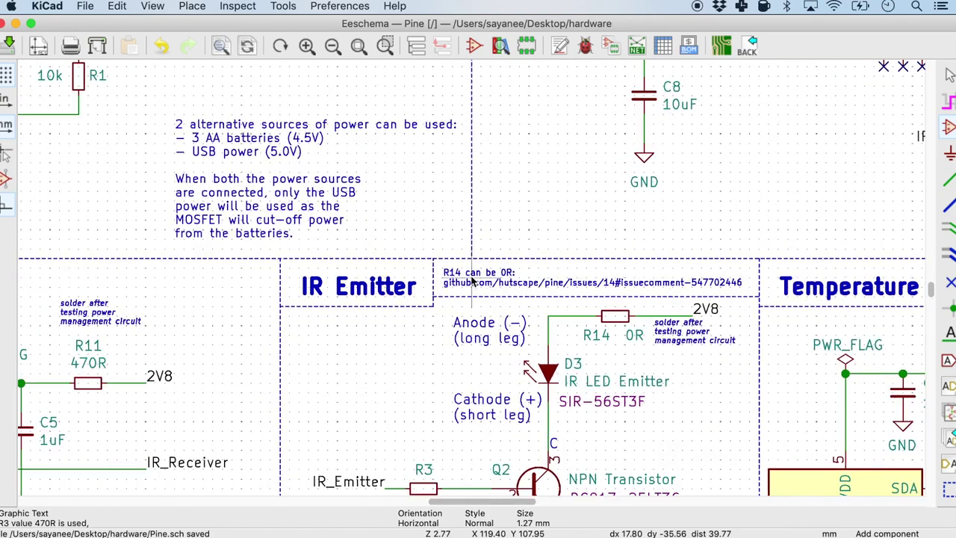
scroll(472, 281, up, 4)
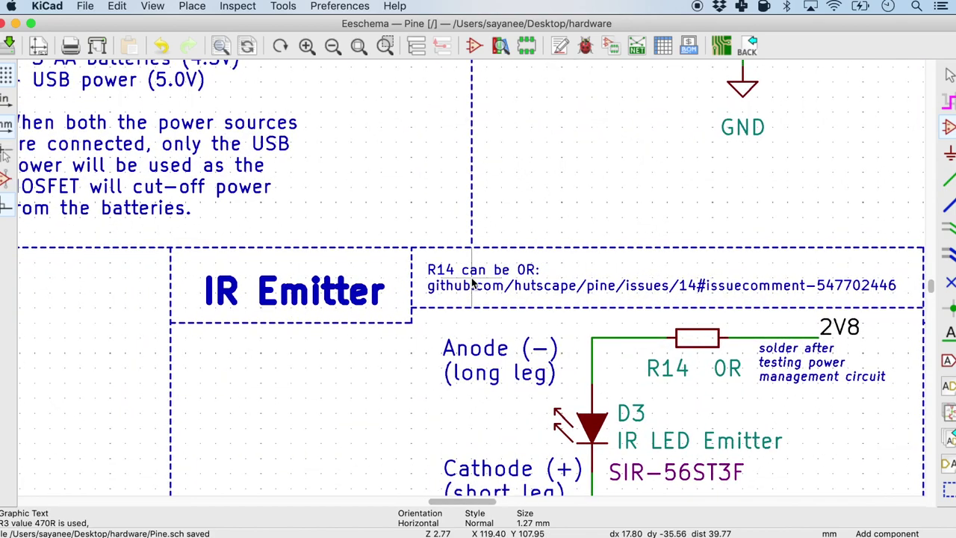
Drop the 'R14 can be 0R' note directly beneath the Transistor calculation note
drag(472, 281, 460, 359)
scroll(460, 359, down, 5)
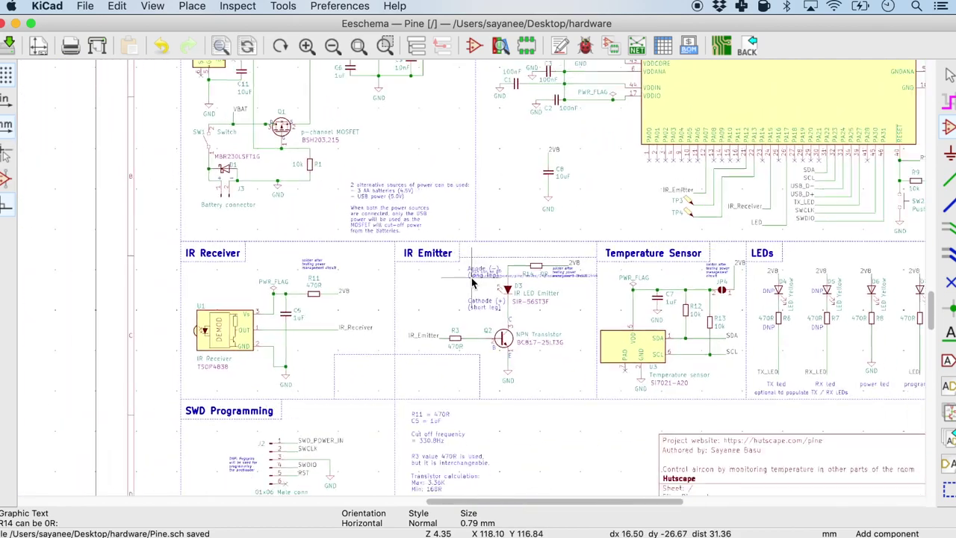
scroll(472, 283, down, 2)
scroll(441, 343, up, 6)
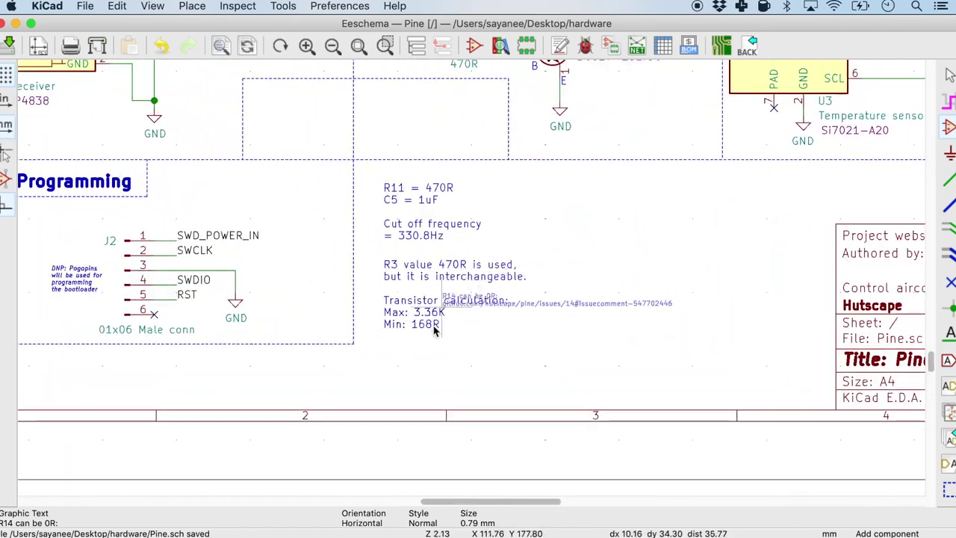
drag(435, 329, 385, 366)
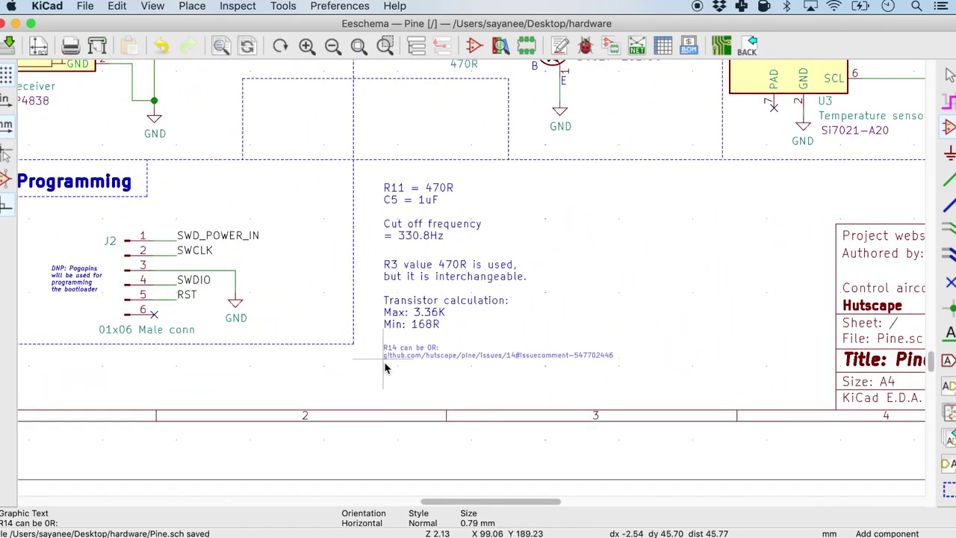
click(386, 366)
scroll(385, 366, down, 3)
Delete the four leftover dashed lines of the old box under the IR circuits
scroll(472, 282, up, 3)
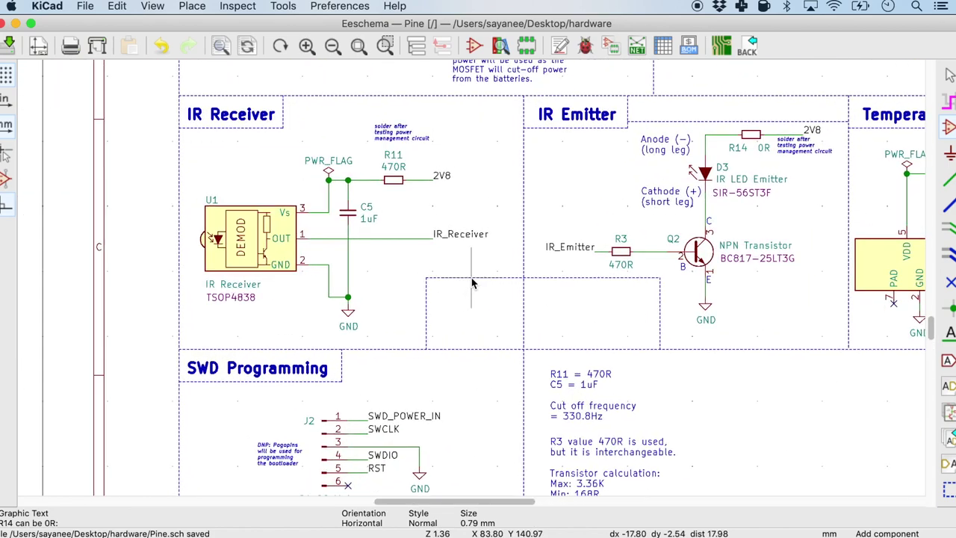
scroll(472, 282, up, 2)
right_click(470, 275)
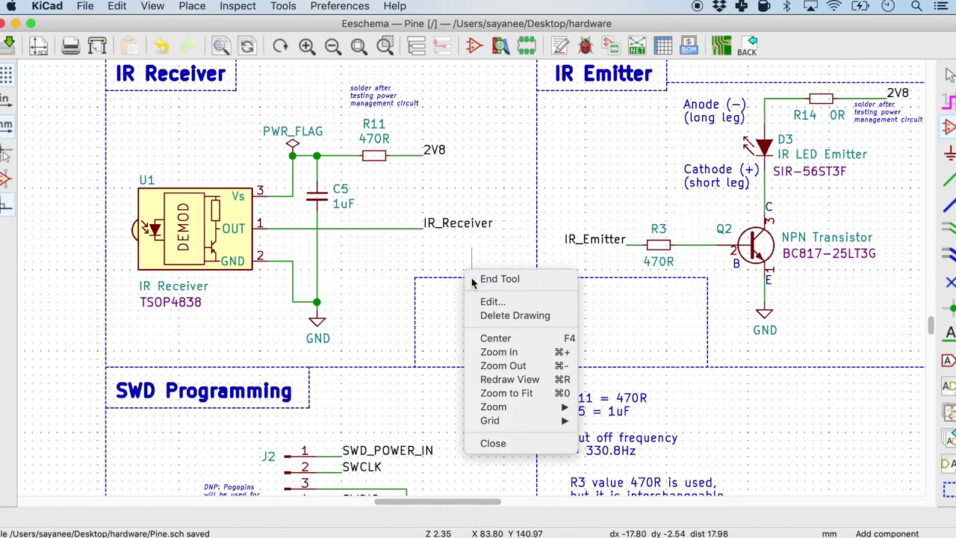
click(490, 319)
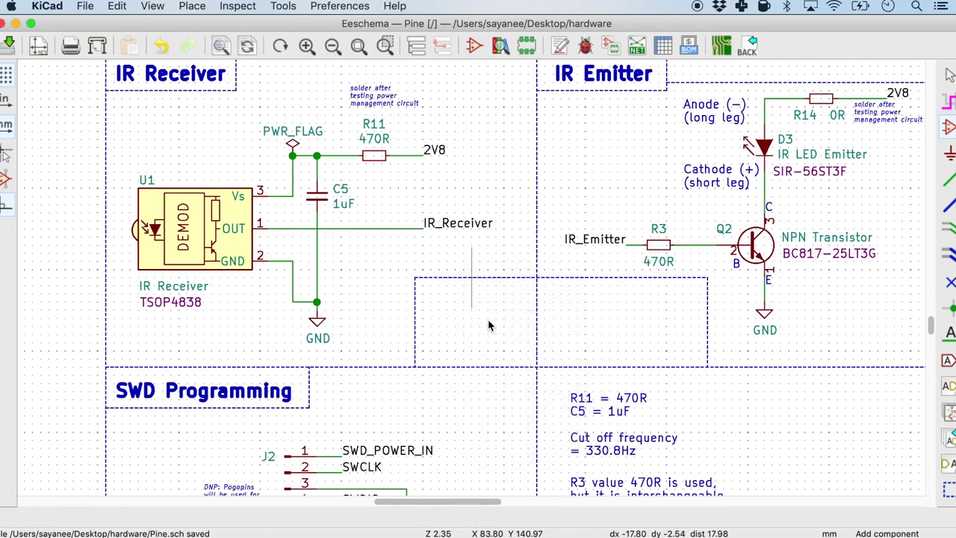
right_click(417, 334)
click(448, 365)
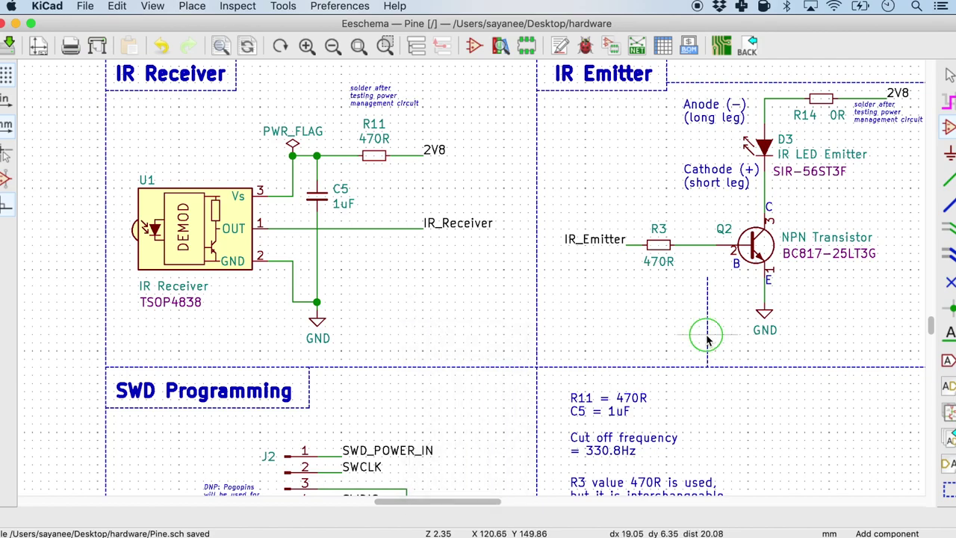
right_click(708, 340)
click(736, 369)
scroll(736, 369, down, 3)
scroll(471, 297, up, 4)
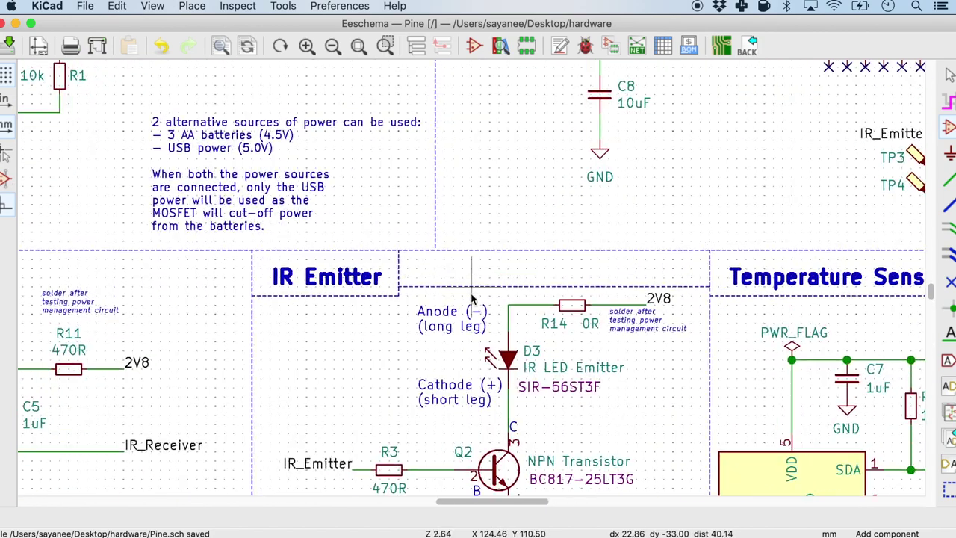
right_click(471, 298)
click(490, 326)
Paste a copy of the bold IR Emitter heading
scroll(472, 284, down, 4)
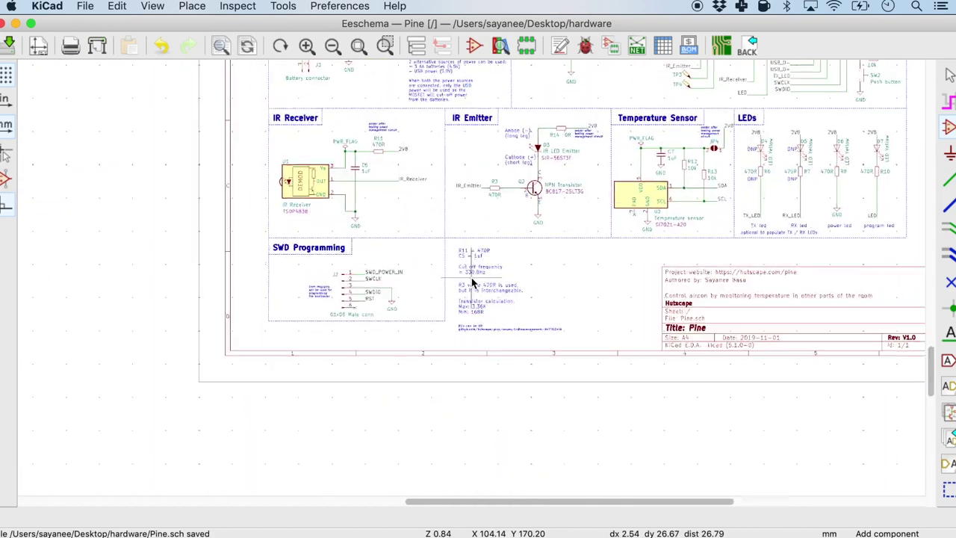
scroll(472, 284, up, 4)
scroll(645, 283, down, 2)
text(IR Emitter)
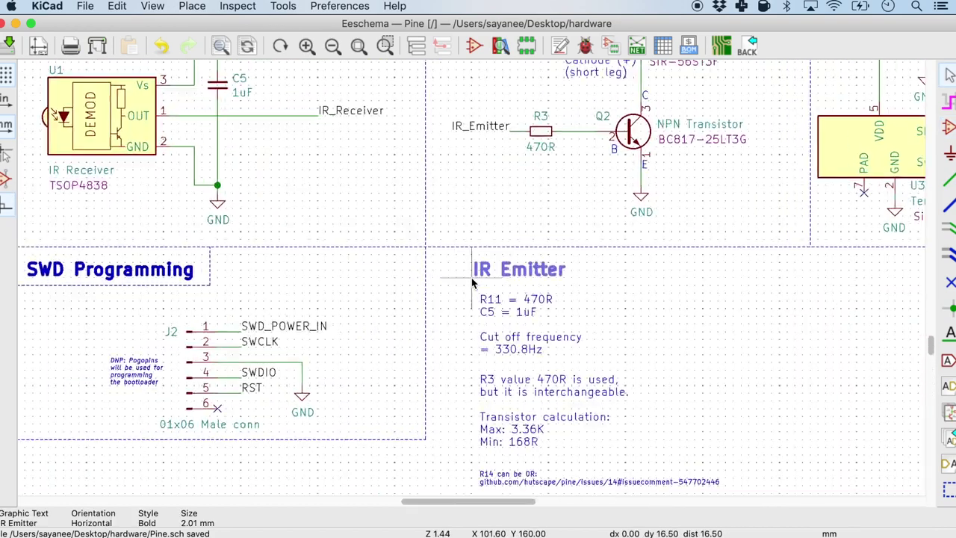
Place the copied heading above the notes and rename it to Footnotes
scroll(472, 282, up, 3)
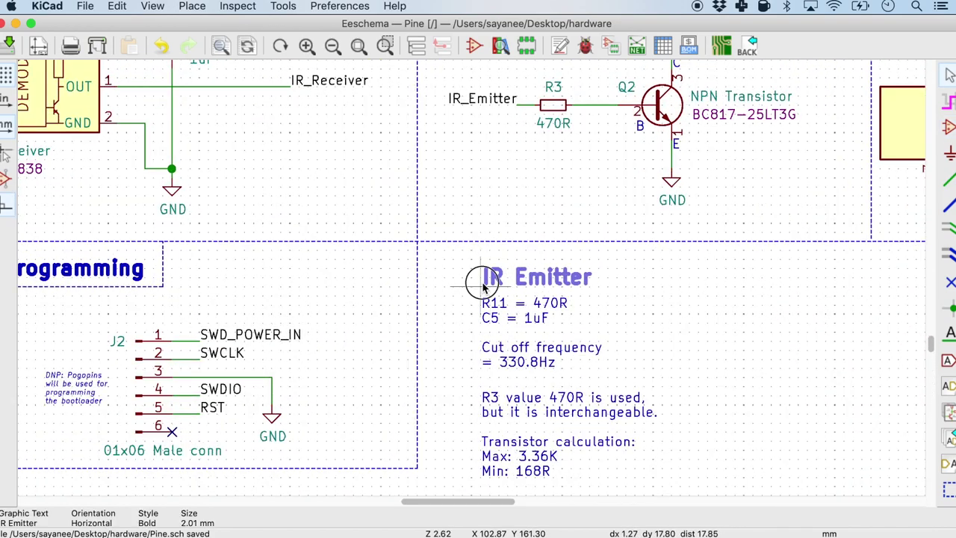
click(482, 288)
double_click(504, 283)
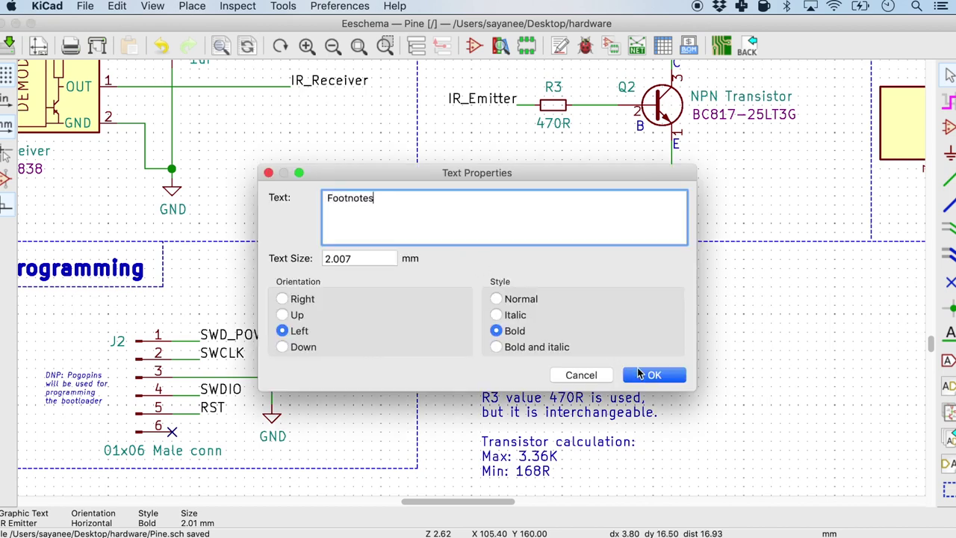
click(650, 374)
Check the notes' text size and enlarge the R14 note from 0.787 to 1.270 mm
scroll(693, 271, down, 1)
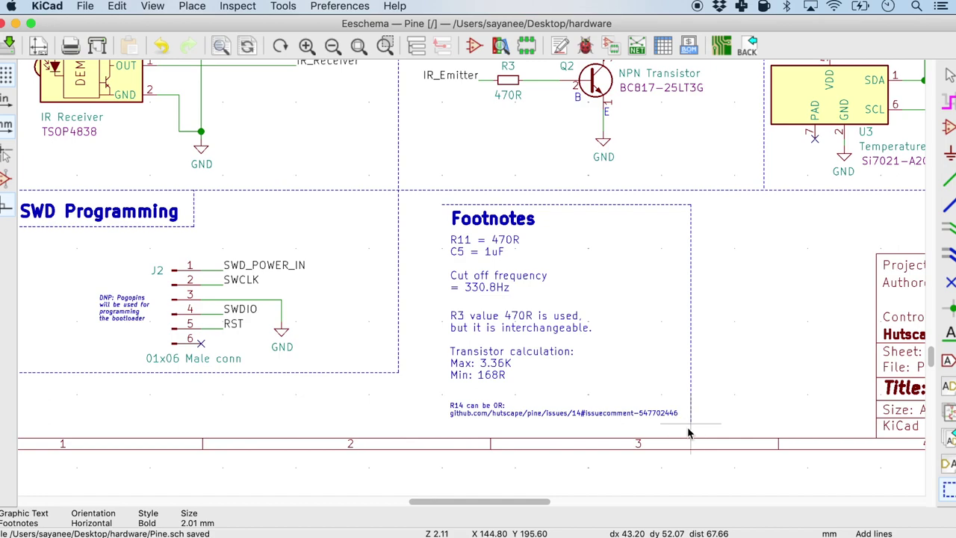
scroll(474, 288, up, 2)
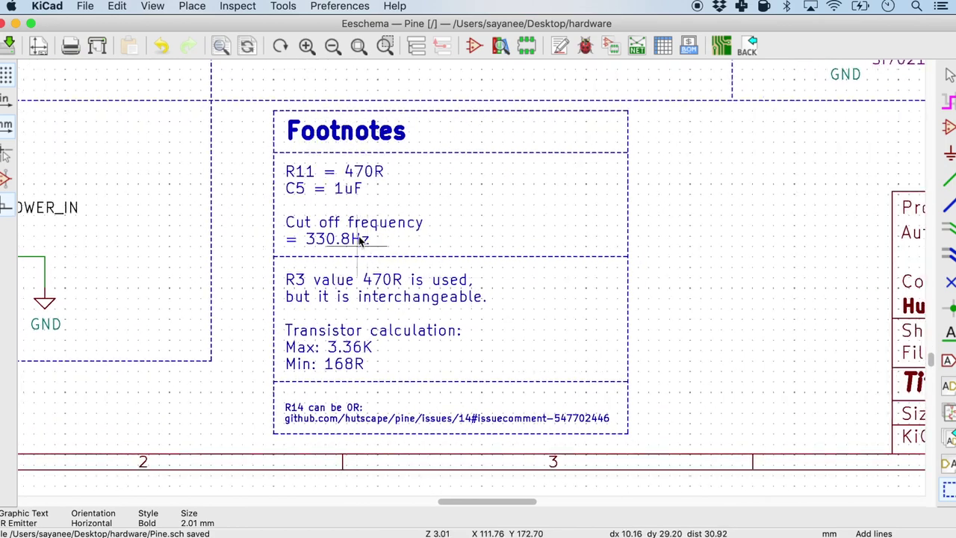
double_click(356, 228)
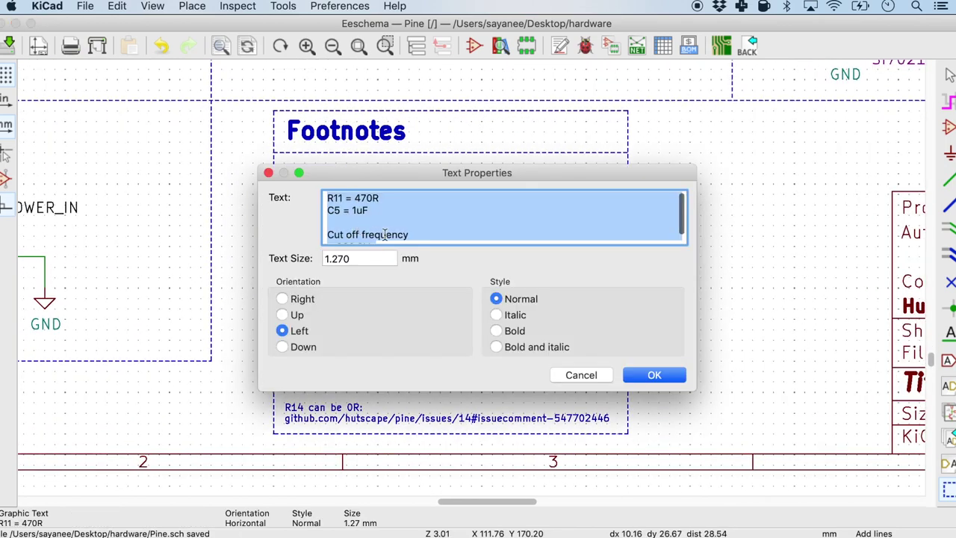
click(358, 259)
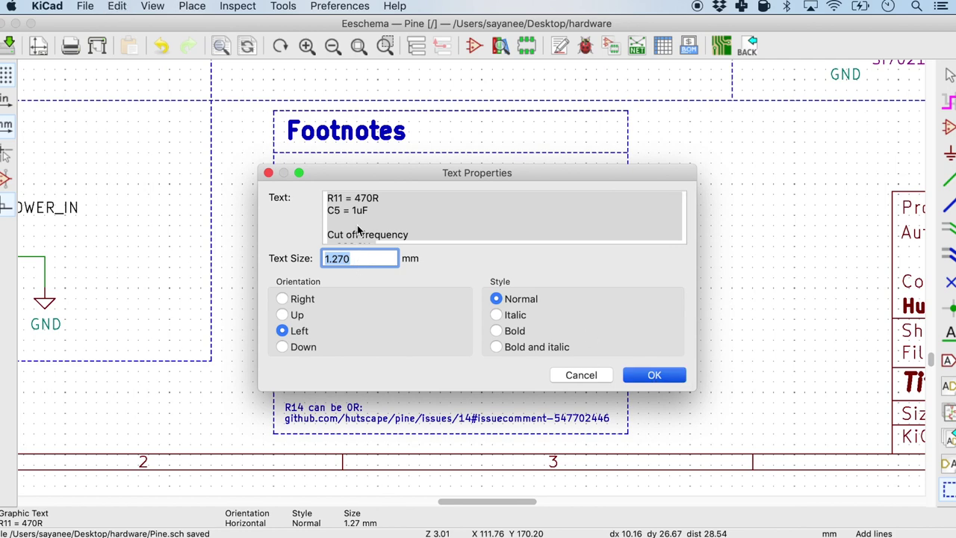
click(654, 375)
double_click(338, 416)
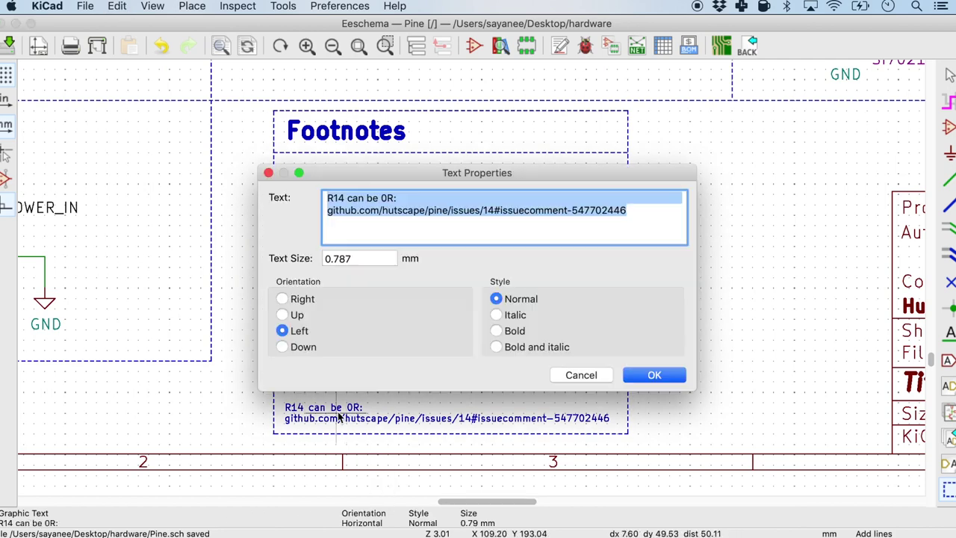
click(351, 260)
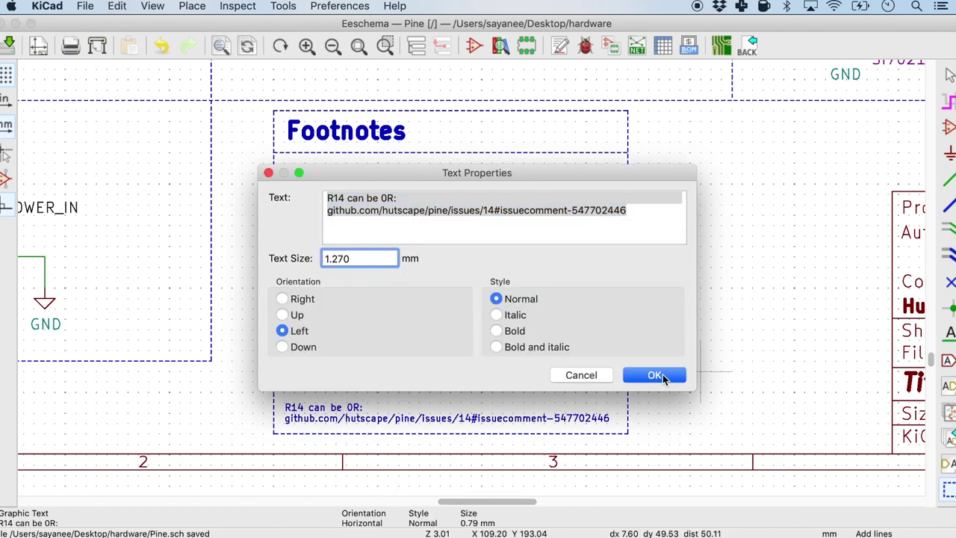
click(654, 375)
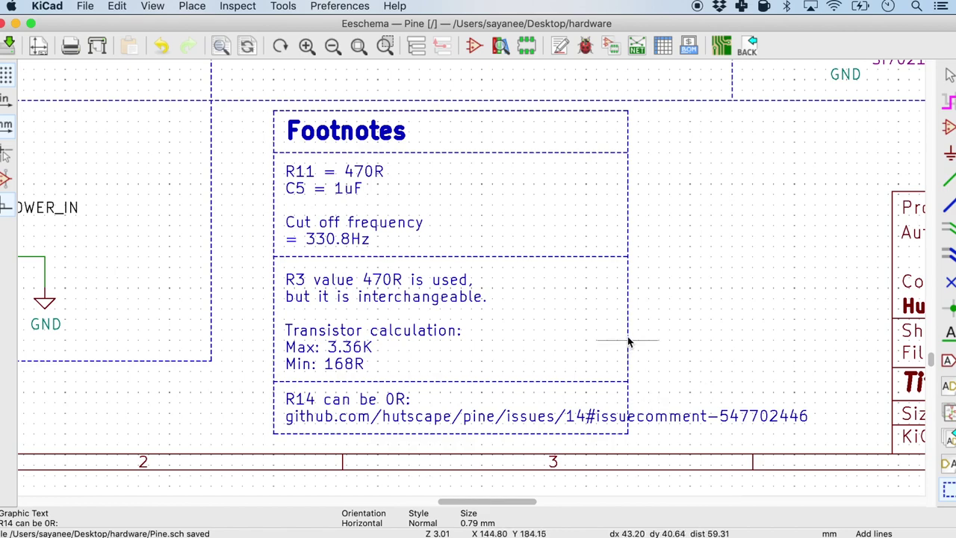
Pan over to the title block beside the Footnotes box
middle_drag(627, 342, 472, 280)
right_click(472, 280)
click(489, 256)
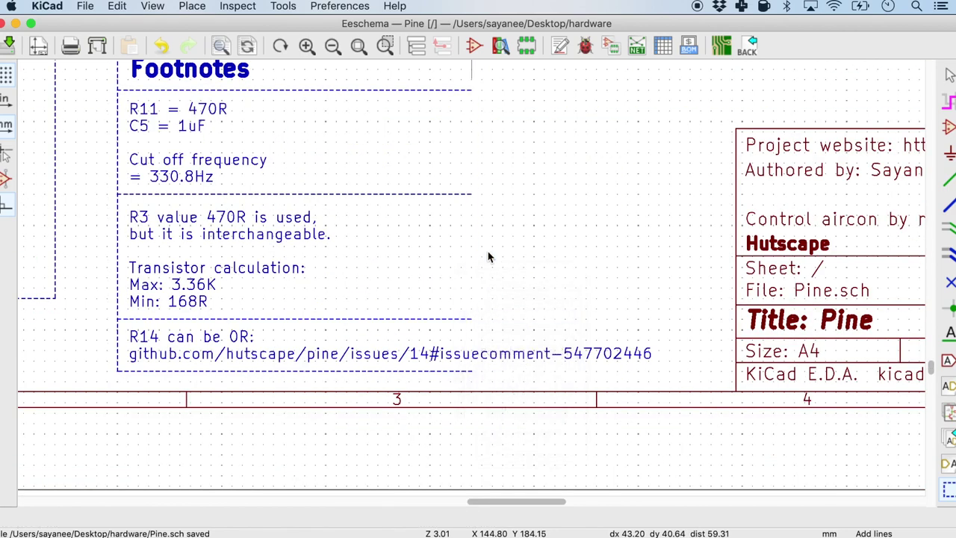
scroll(471, 277, down, 2)
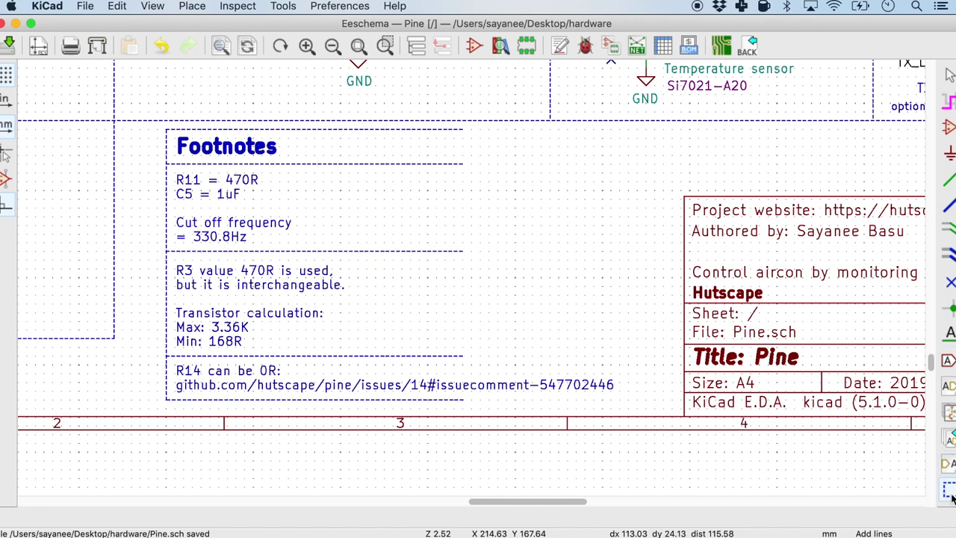
scroll(419, 288, down, 1)
Change the Footnotes box's top and left border lines to Solid line style
middle_drag(442, 142, 472, 281)
right_click(472, 281)
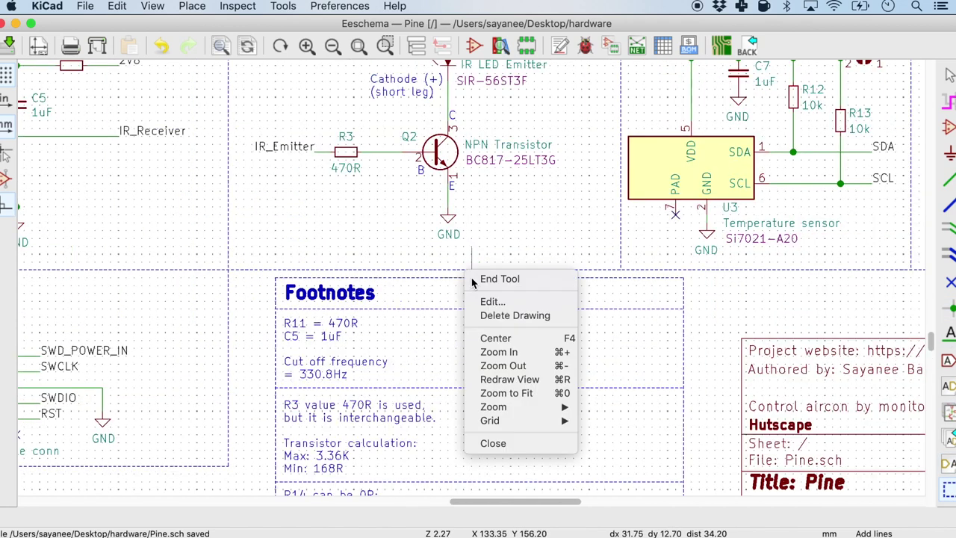
click(494, 301)
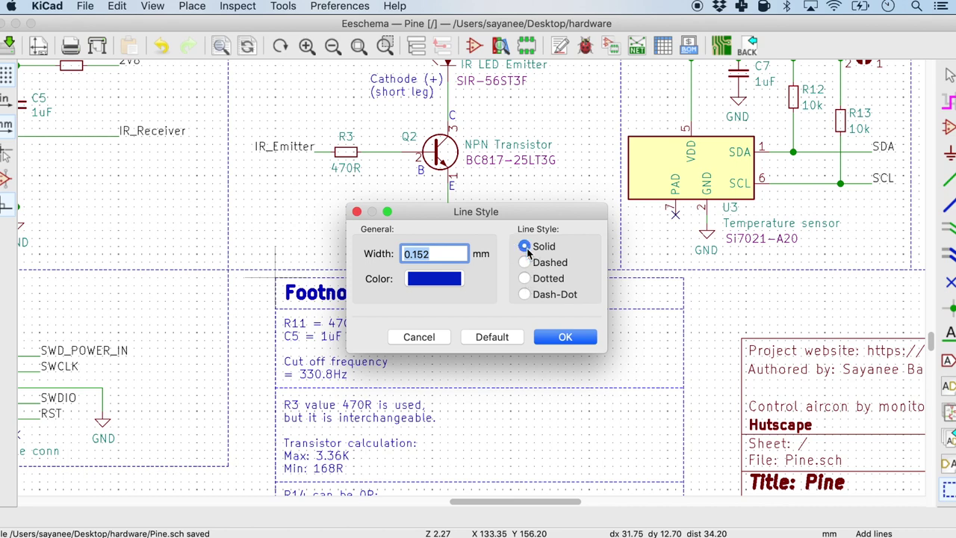
click(564, 332)
middle_drag(546, 453, 473, 278)
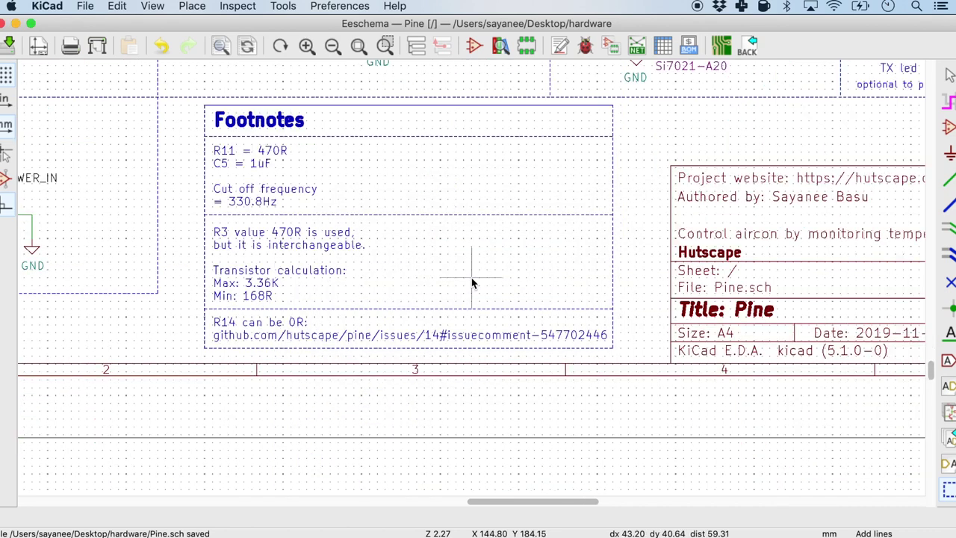
right_click(199, 190)
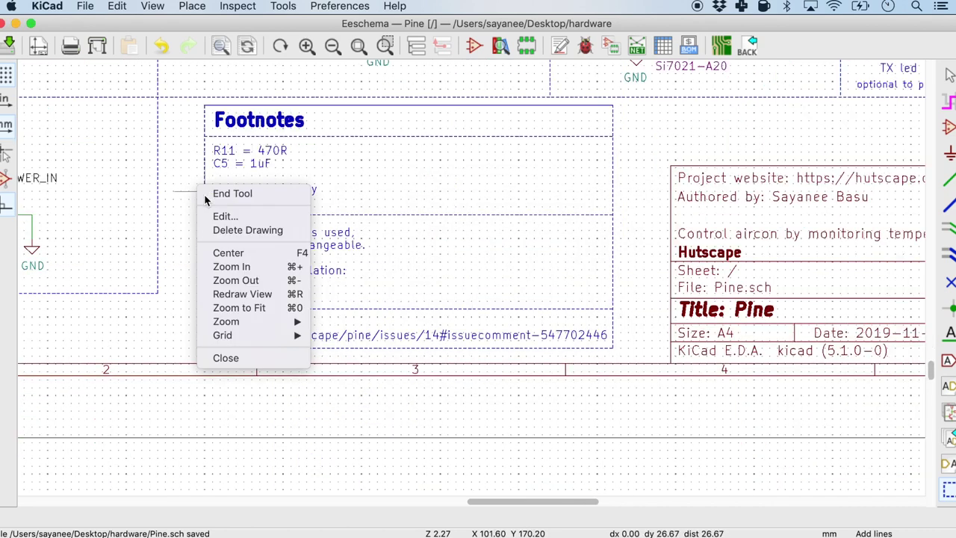
click(225, 216)
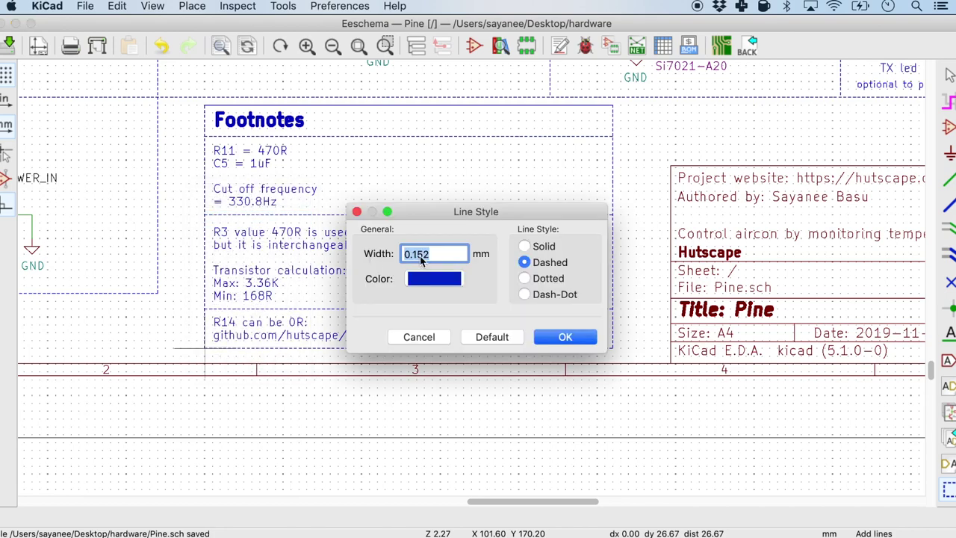
click(525, 247)
key(Return)
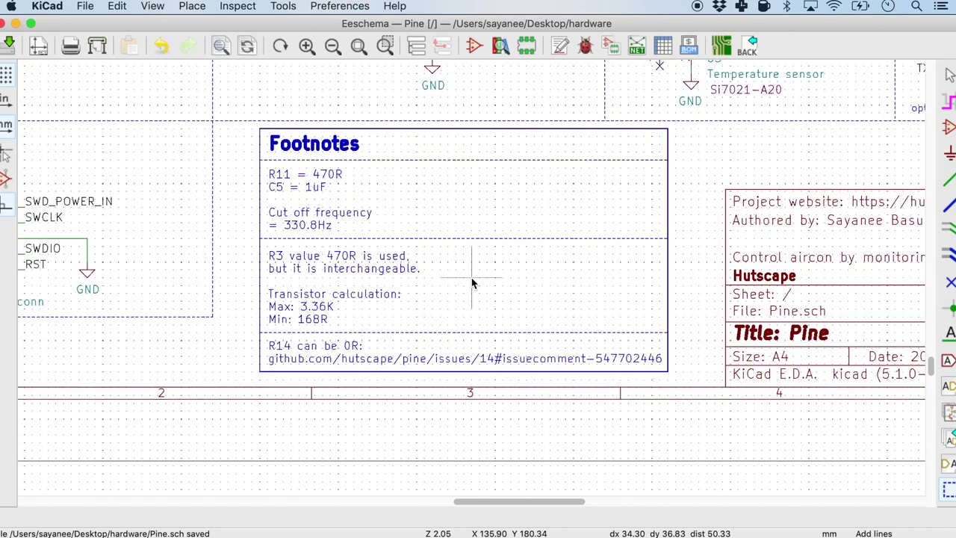
key(F4)
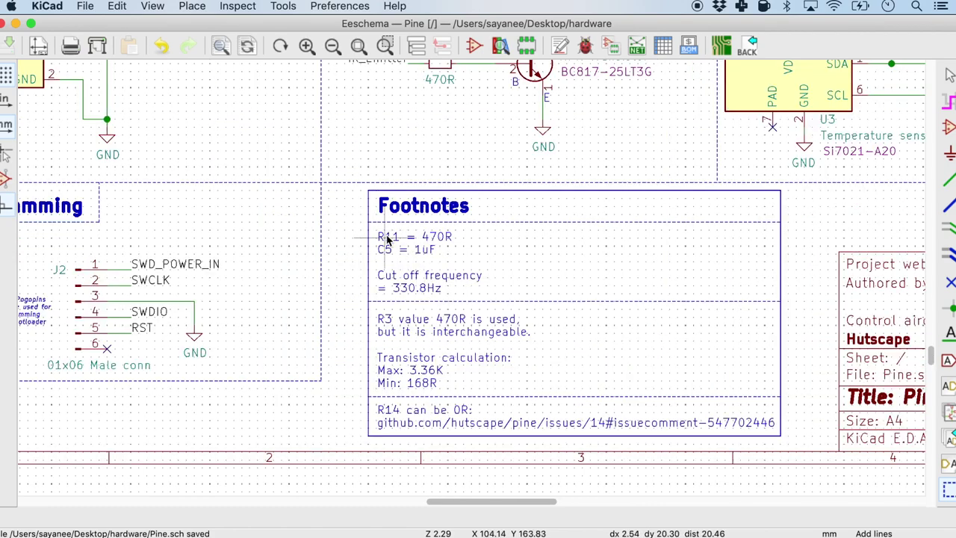
key(F1)
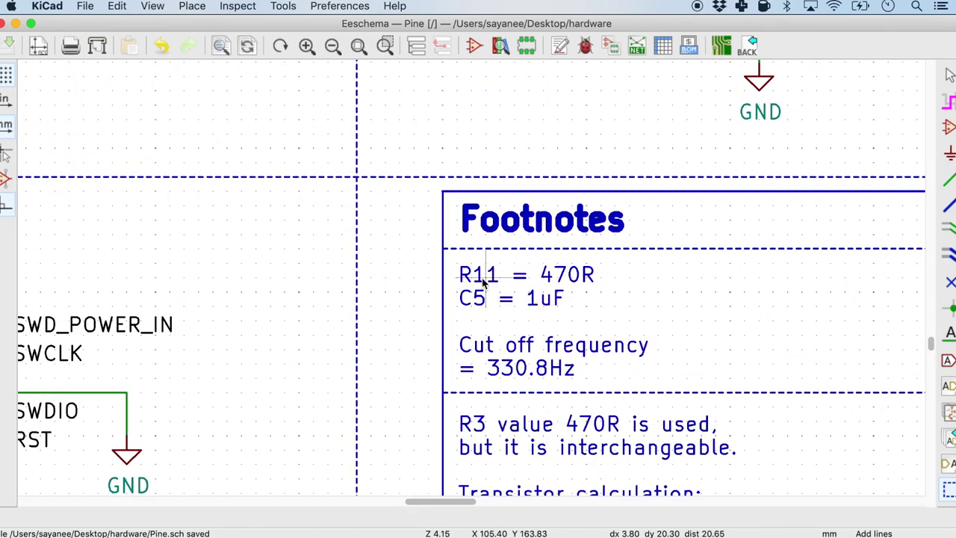
key(F2)
key(F2)
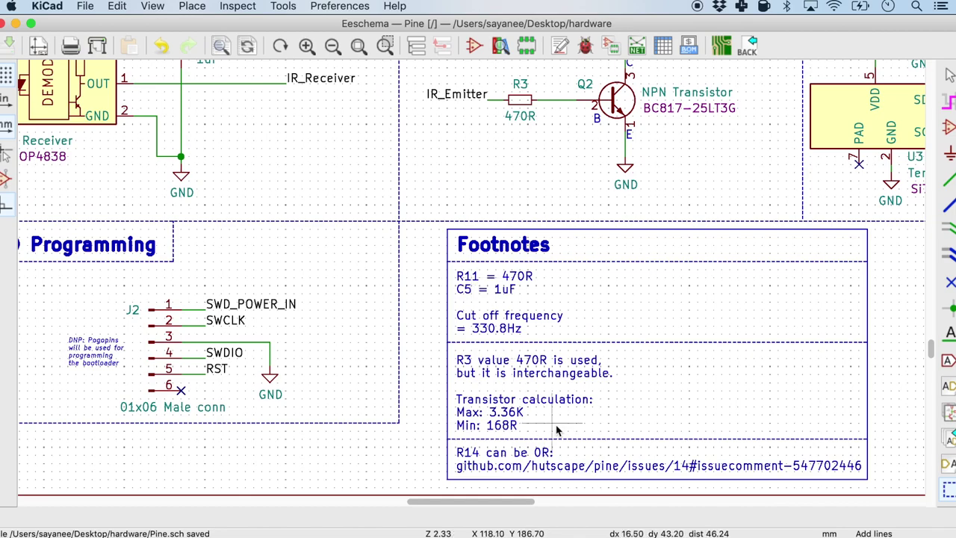
key(F4)
scroll(472, 282, down, 7)
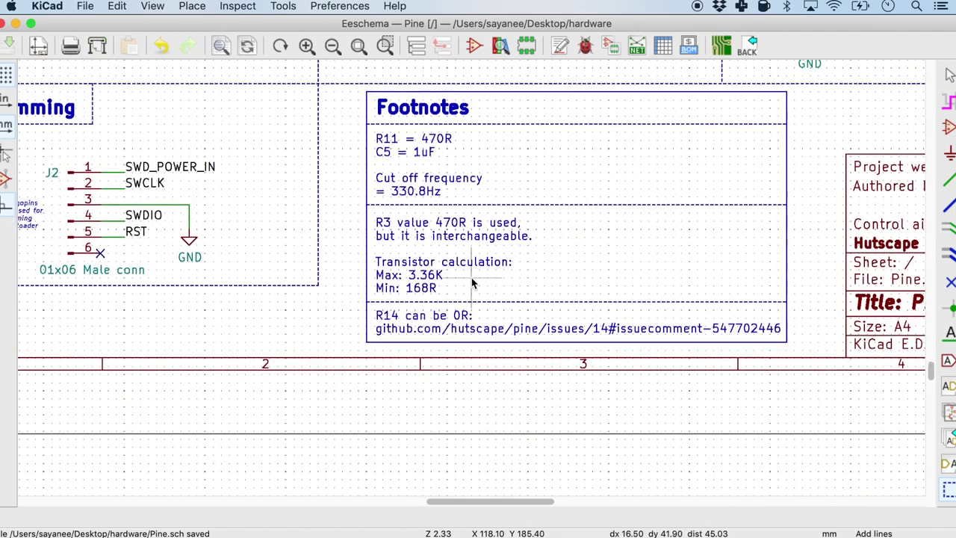
scroll(472, 277, up, 3)
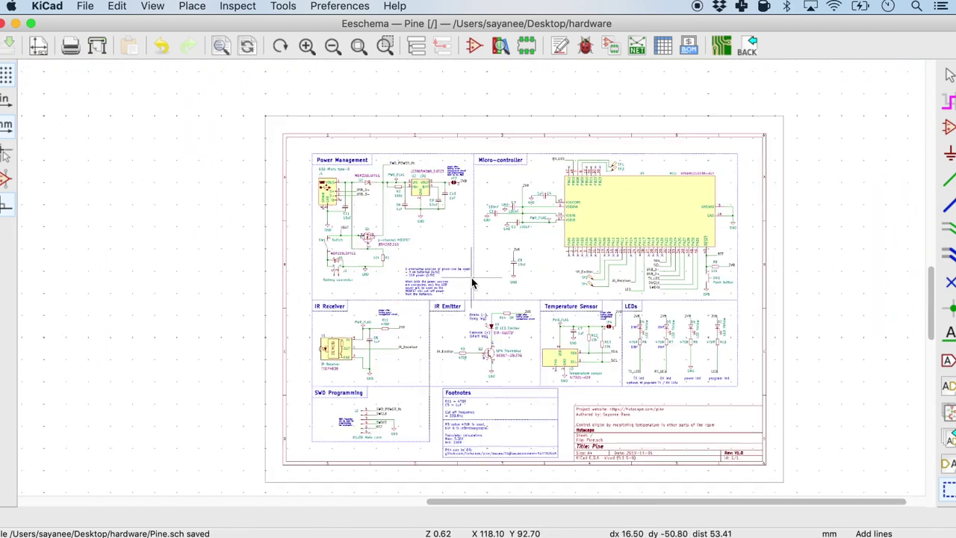
scroll(472, 282, up, 6)
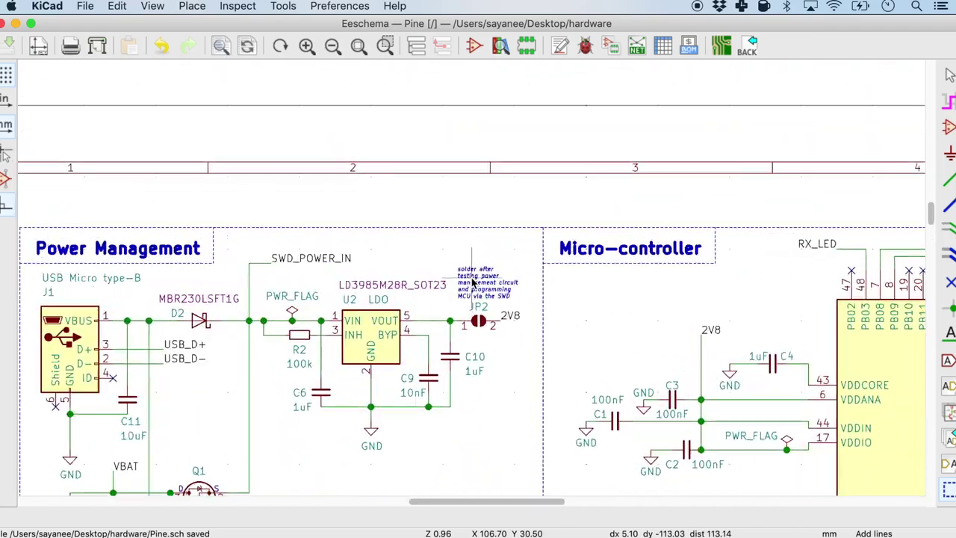
scroll(473, 282, down, 5)
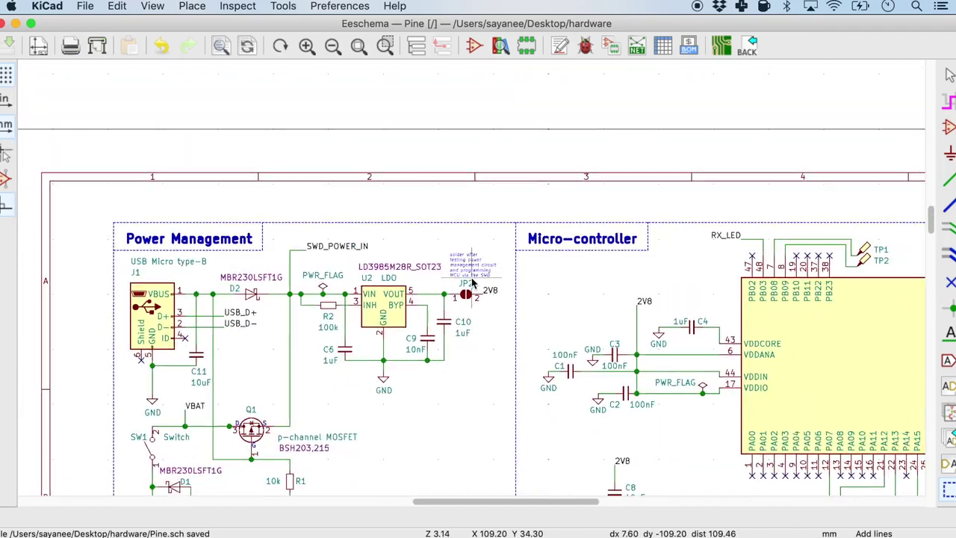
scroll(560, 343, down, 3)
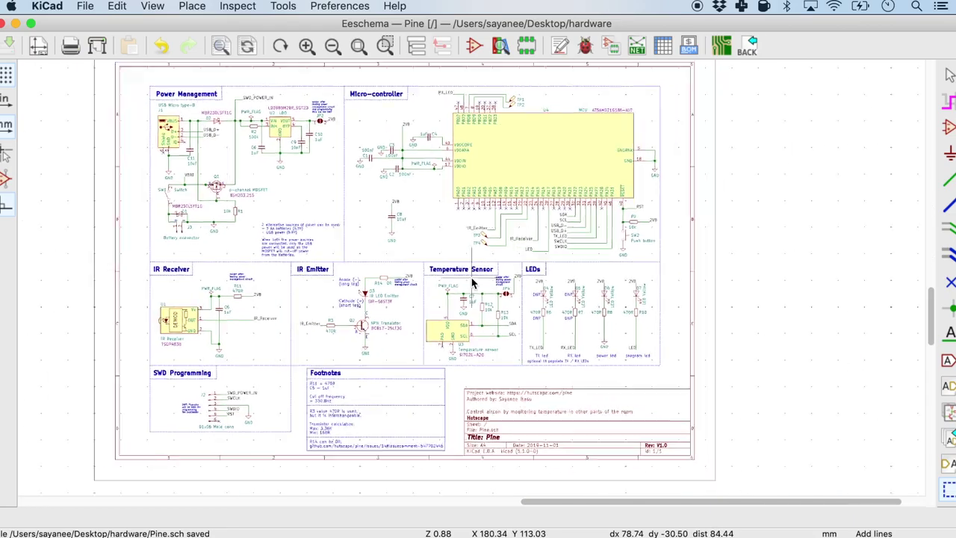
scroll(419, 254, down, 2)
scroll(267, 288, up, 5)
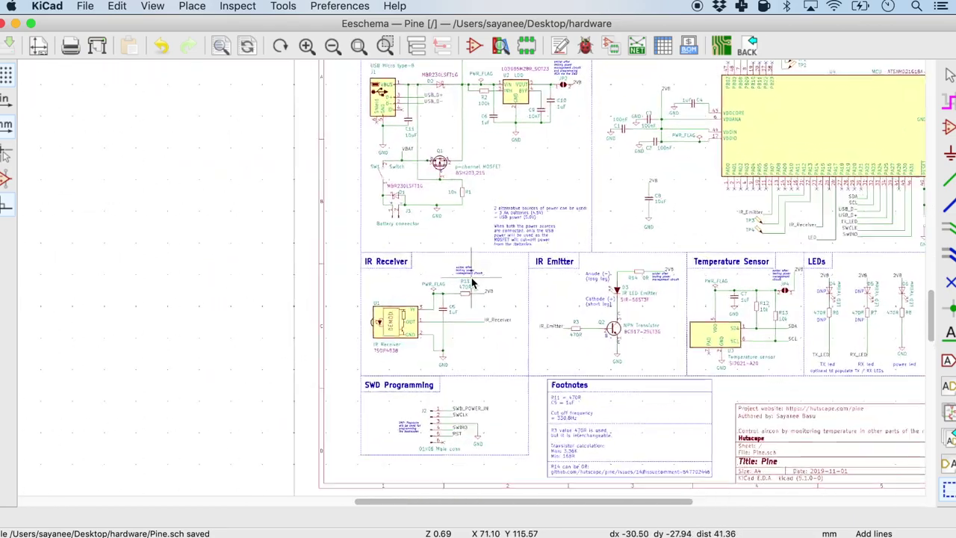
scroll(473, 282, down, 5)
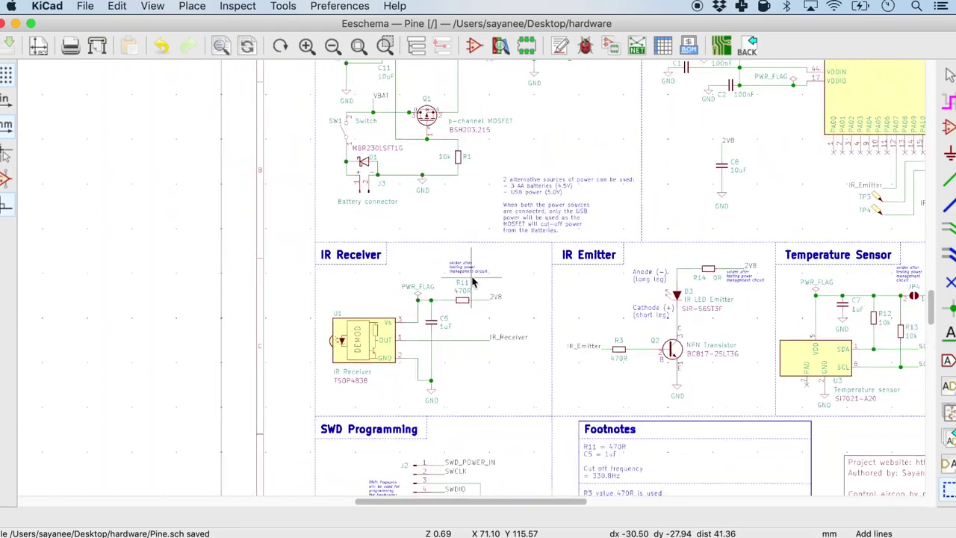
scroll(546, 198, up, 6)
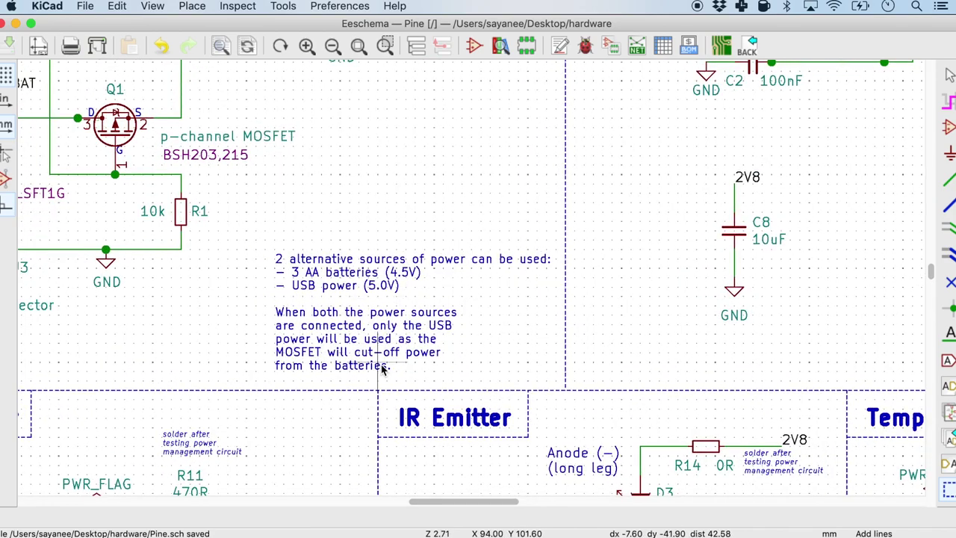
scroll(381, 367, down, 6)
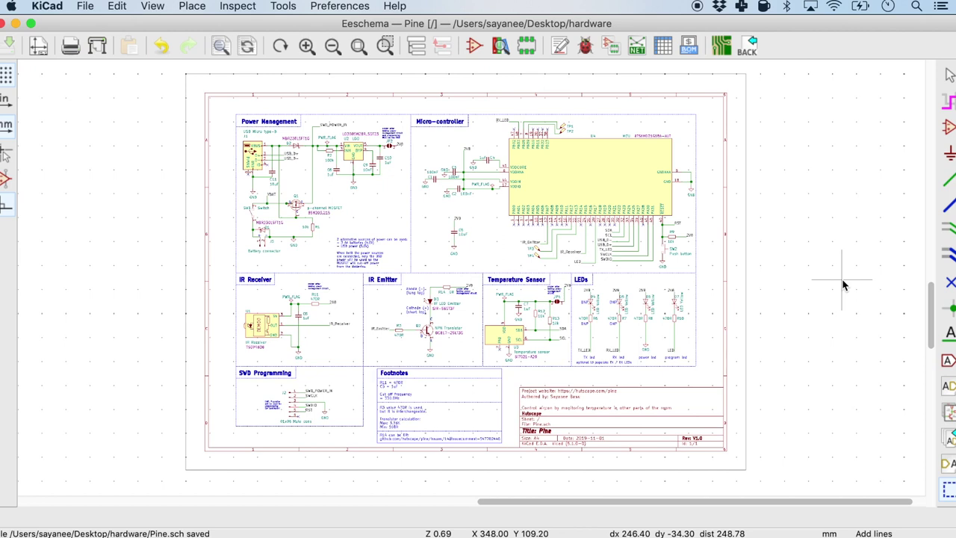
Keep A4 in the print Page Setup, then run ERC showing 0 errors and 0 warnings
click(87, 7)
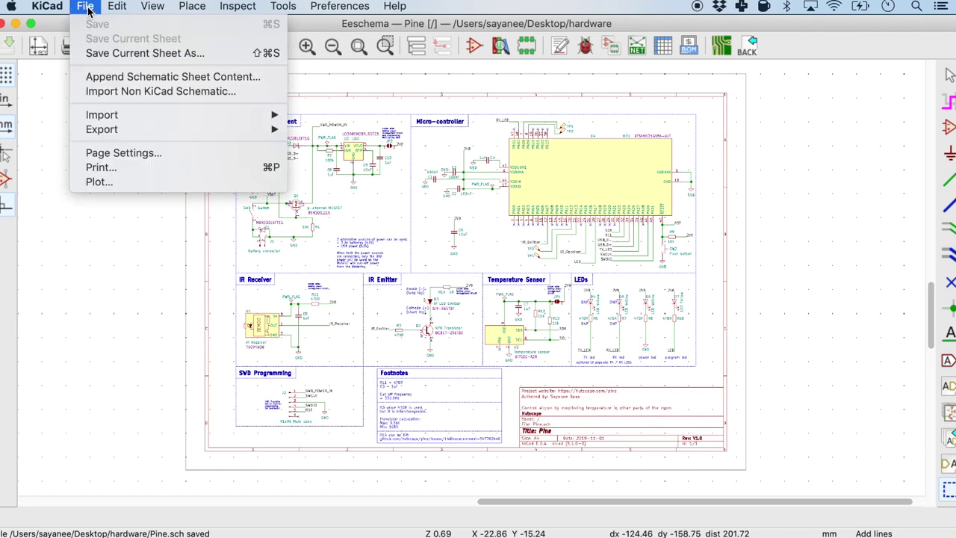
click(109, 173)
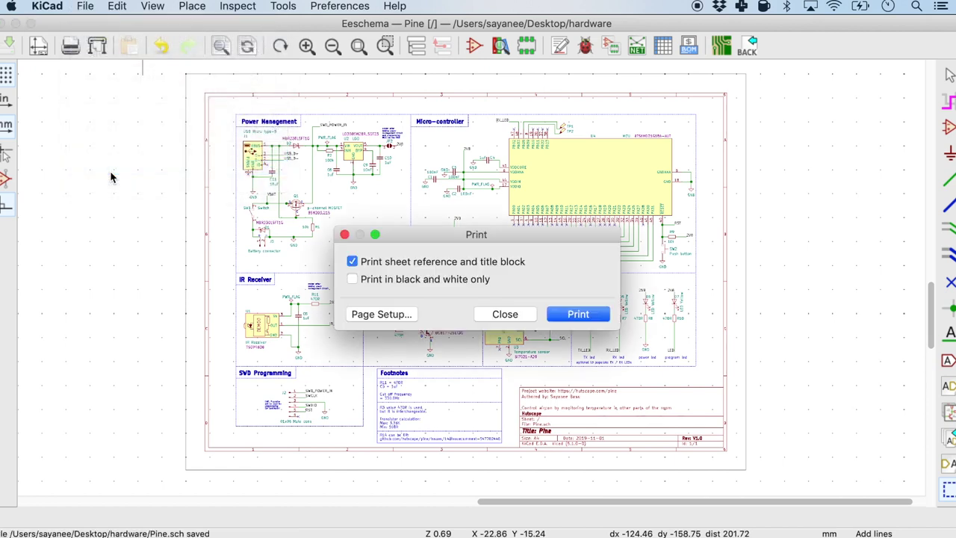
click(402, 317)
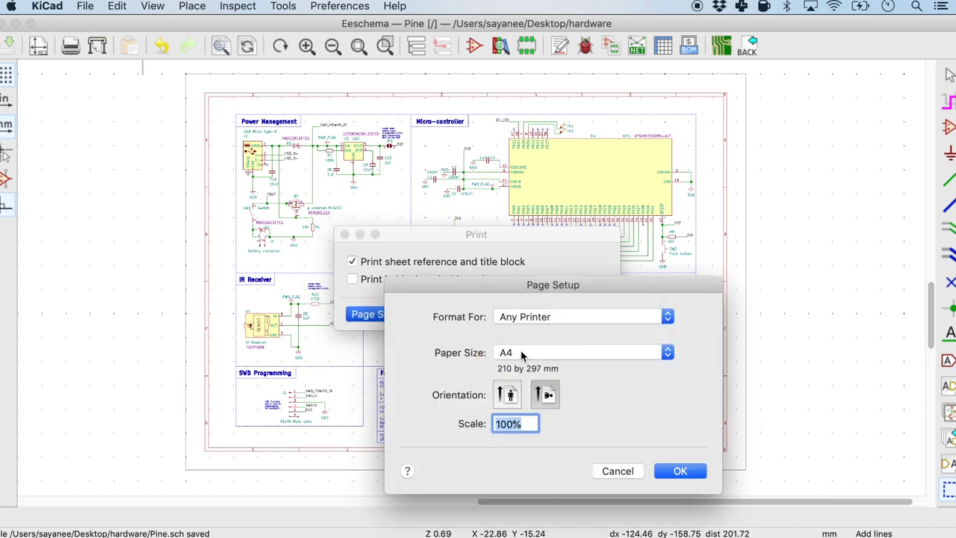
click(522, 356)
click(533, 359)
click(684, 475)
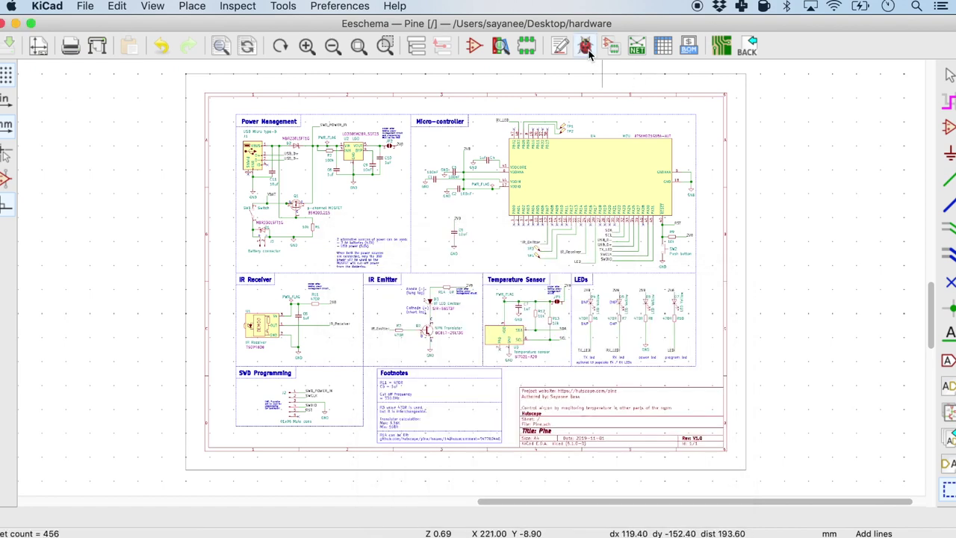
click(586, 47)
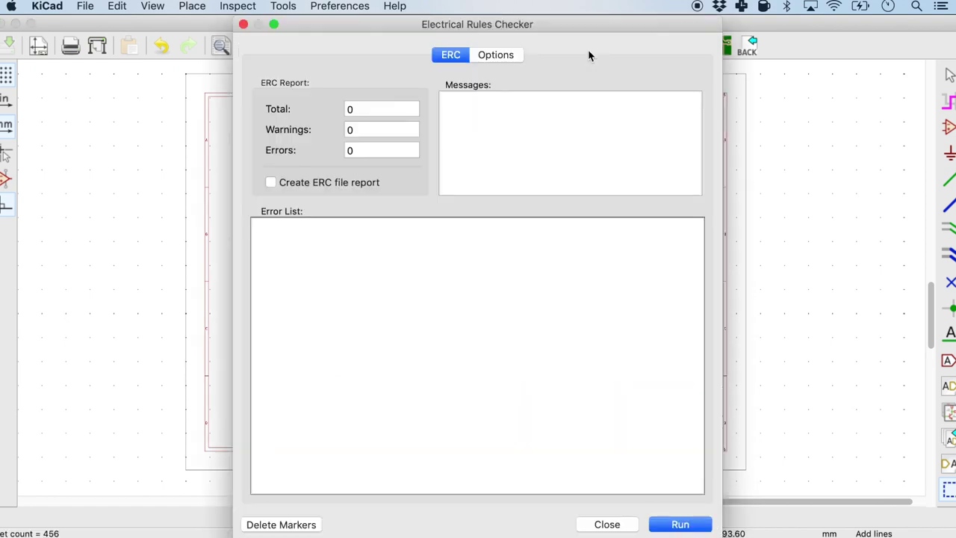
click(625, 526)
Print the sheet with Save as PDF to schematic.pdf in the hardware folder
click(85, 6)
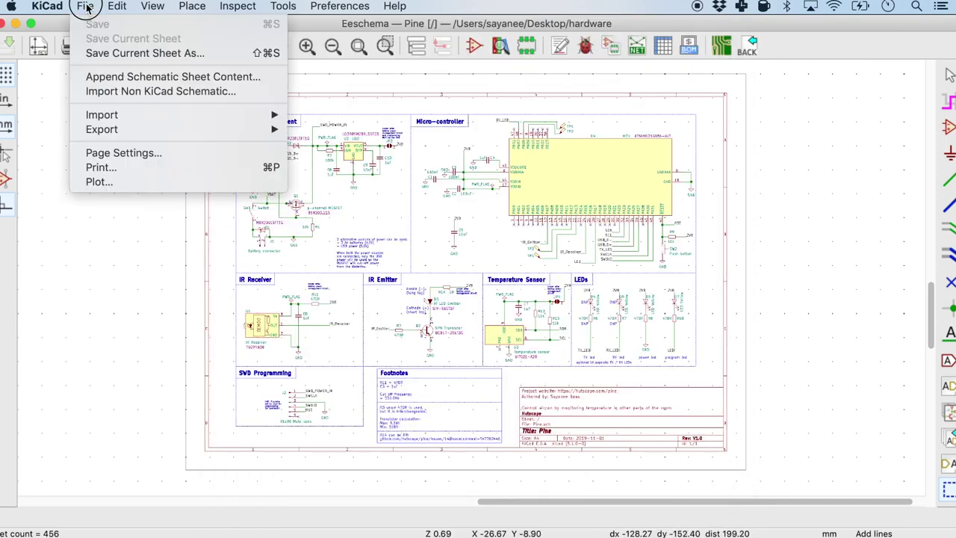
click(101, 167)
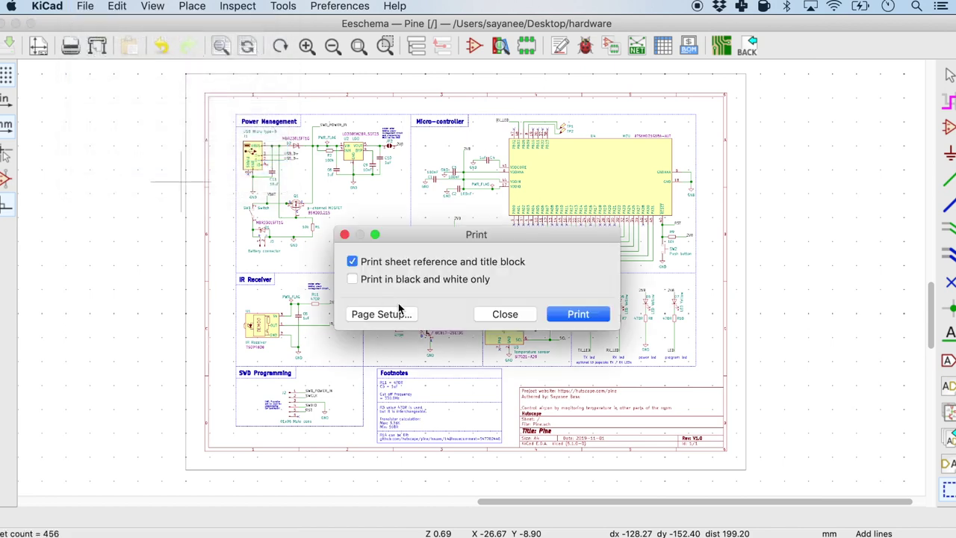
click(581, 317)
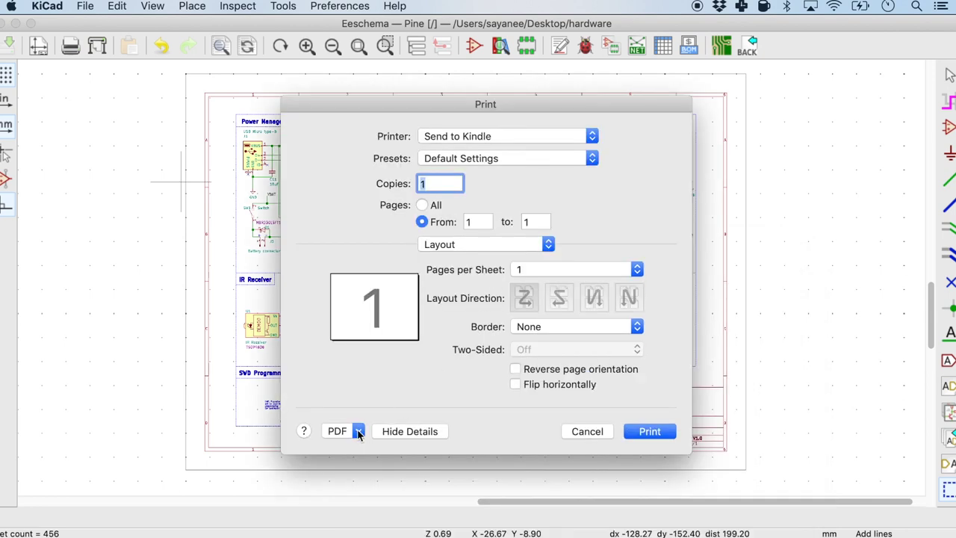
click(356, 431)
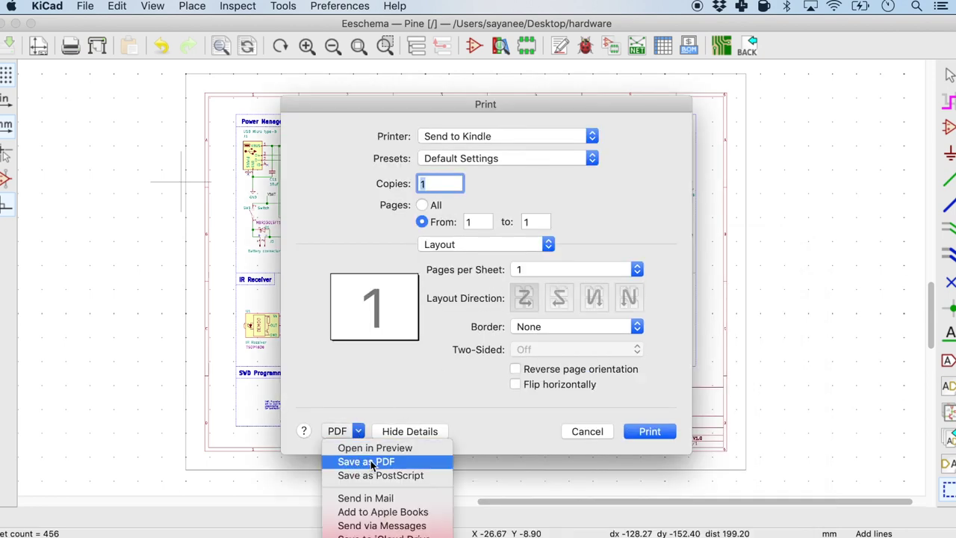
click(367, 462)
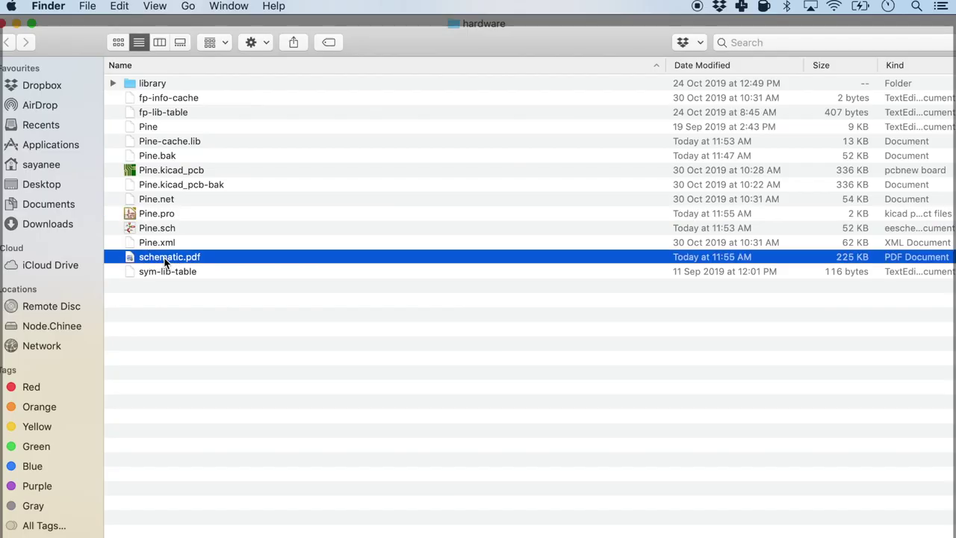
key(space)
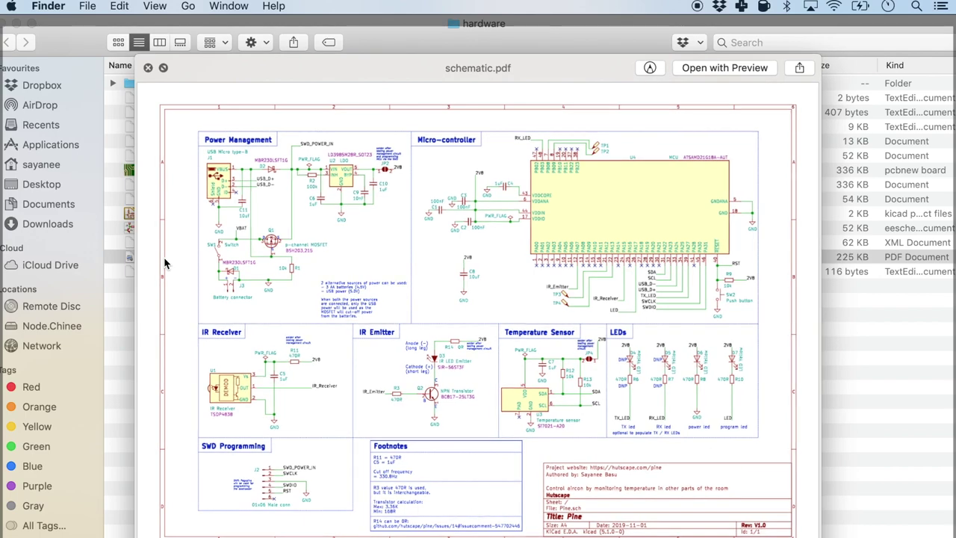
Open schematic.pdf in Preview and scroll through its Power Management, sensor, LED and Footnotes blocks
key(space)
double_click(166, 259)
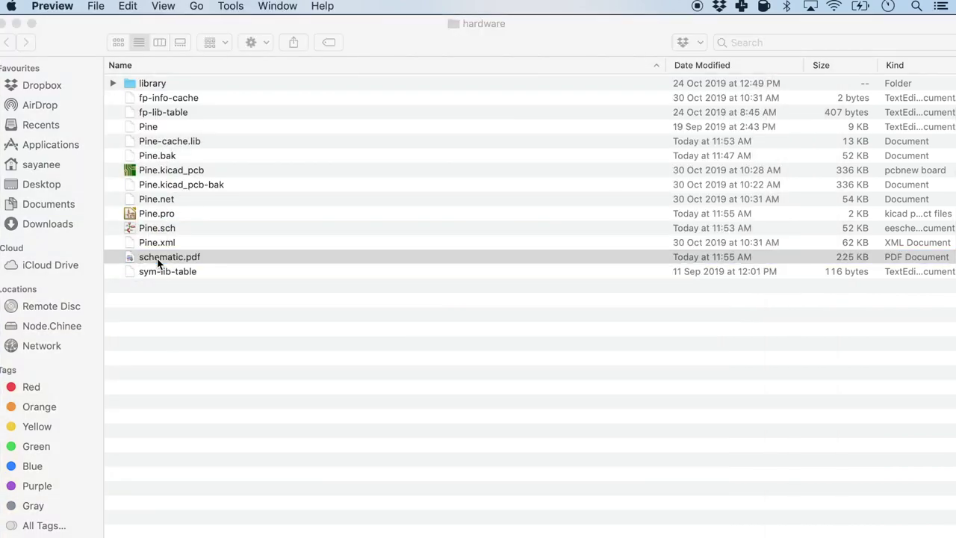
scroll(471, 87, up, 3)
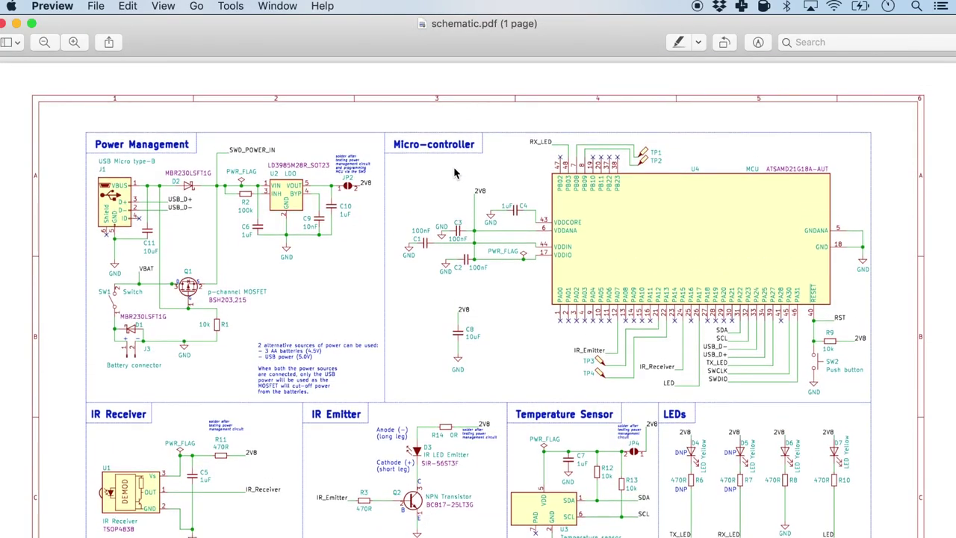
scroll(153, 174, up, 5)
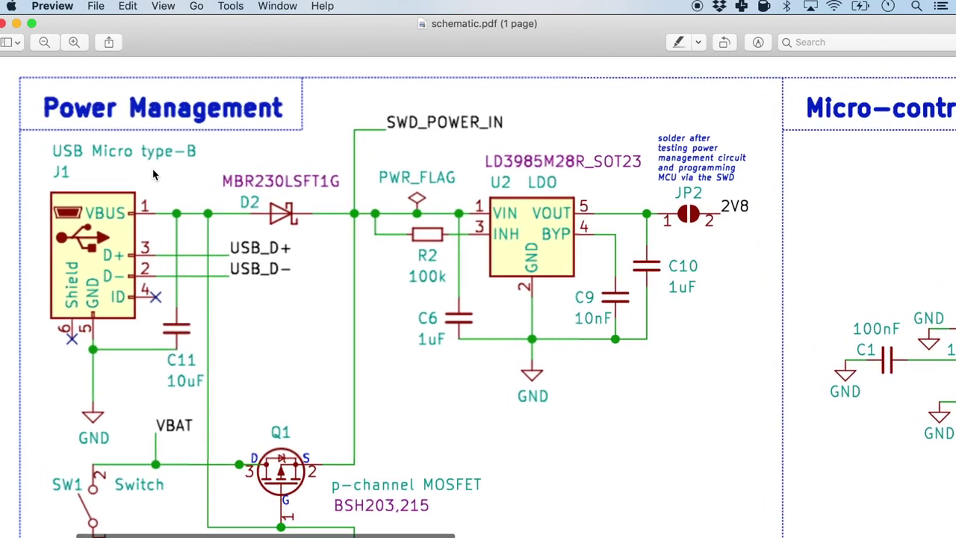
scroll(290, 168, up, 10)
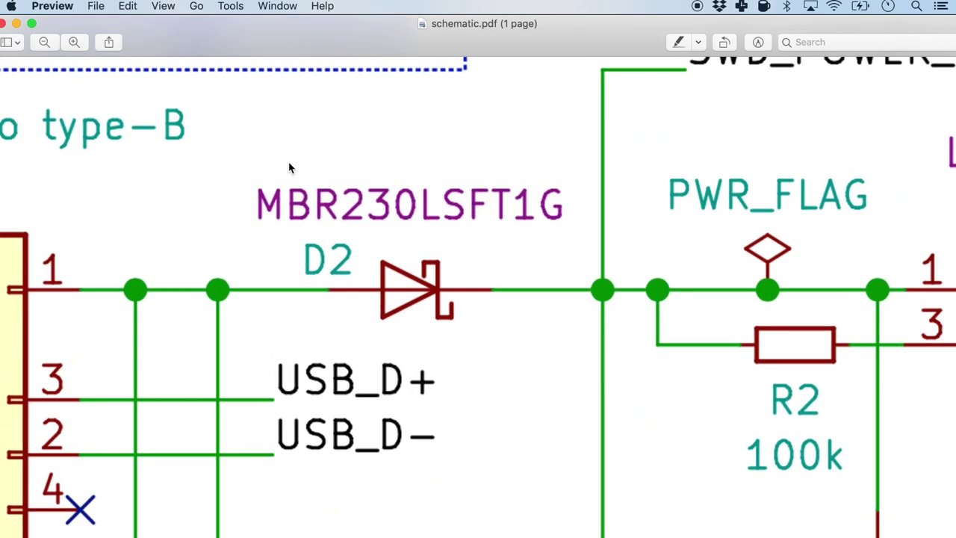
scroll(351, 279, down, 10)
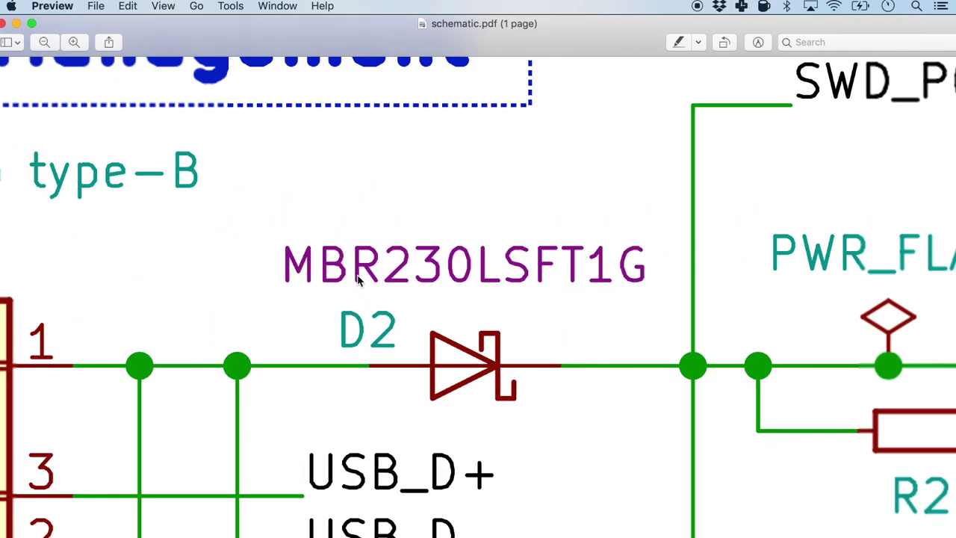
scroll(358, 277, down, 5)
scroll(358, 278, right, 8)
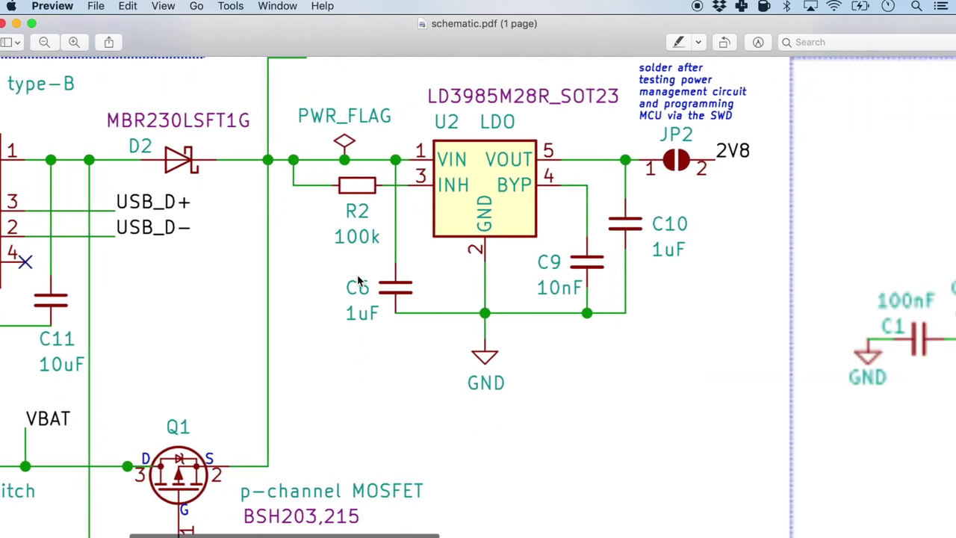
scroll(358, 281, down, 5)
scroll(358, 282, right, 5)
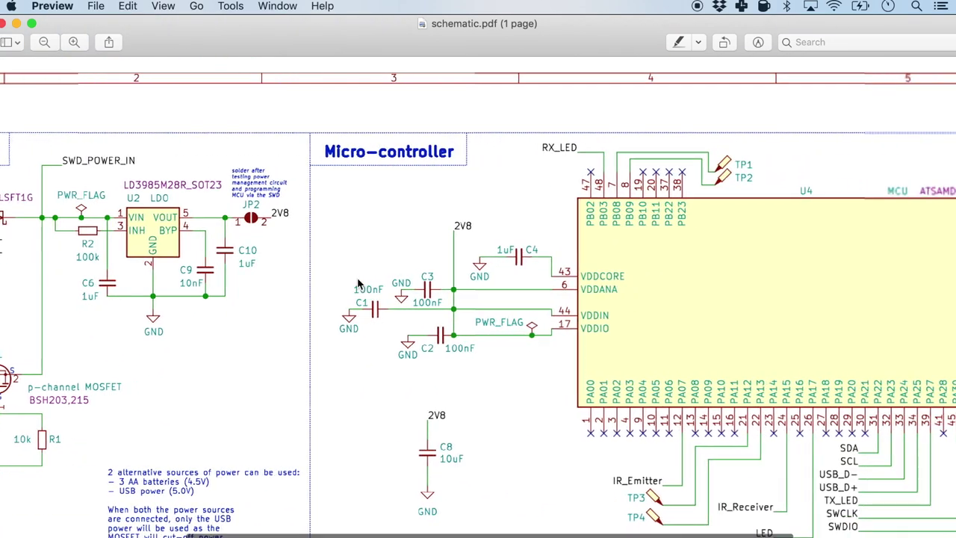
scroll(358, 284, up, 5)
scroll(358, 284, down, 3)
scroll(358, 284, right, 1)
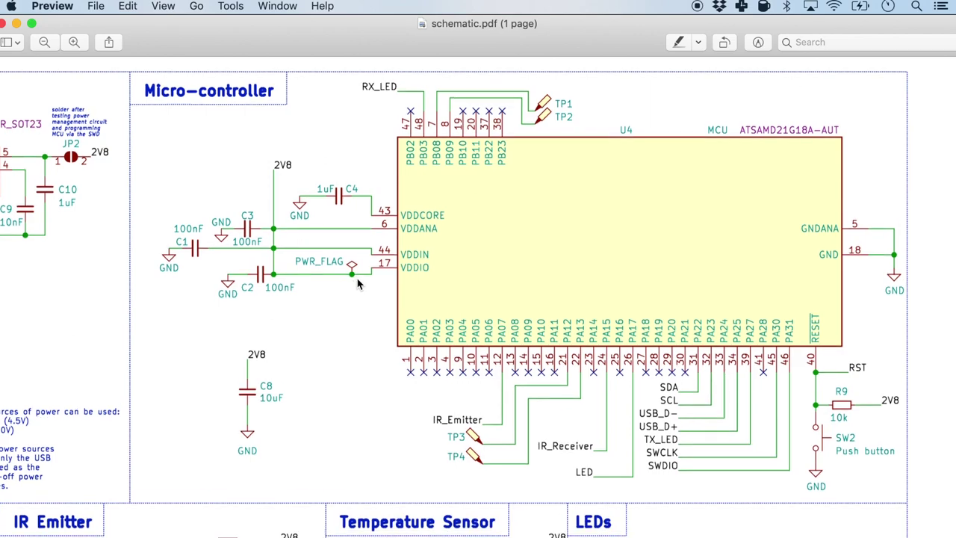
scroll(357, 283, down, 10)
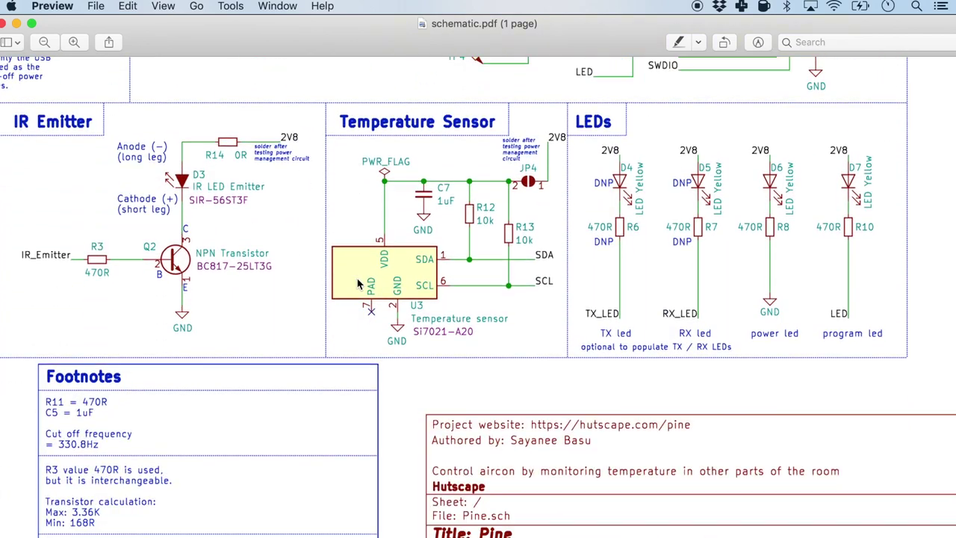